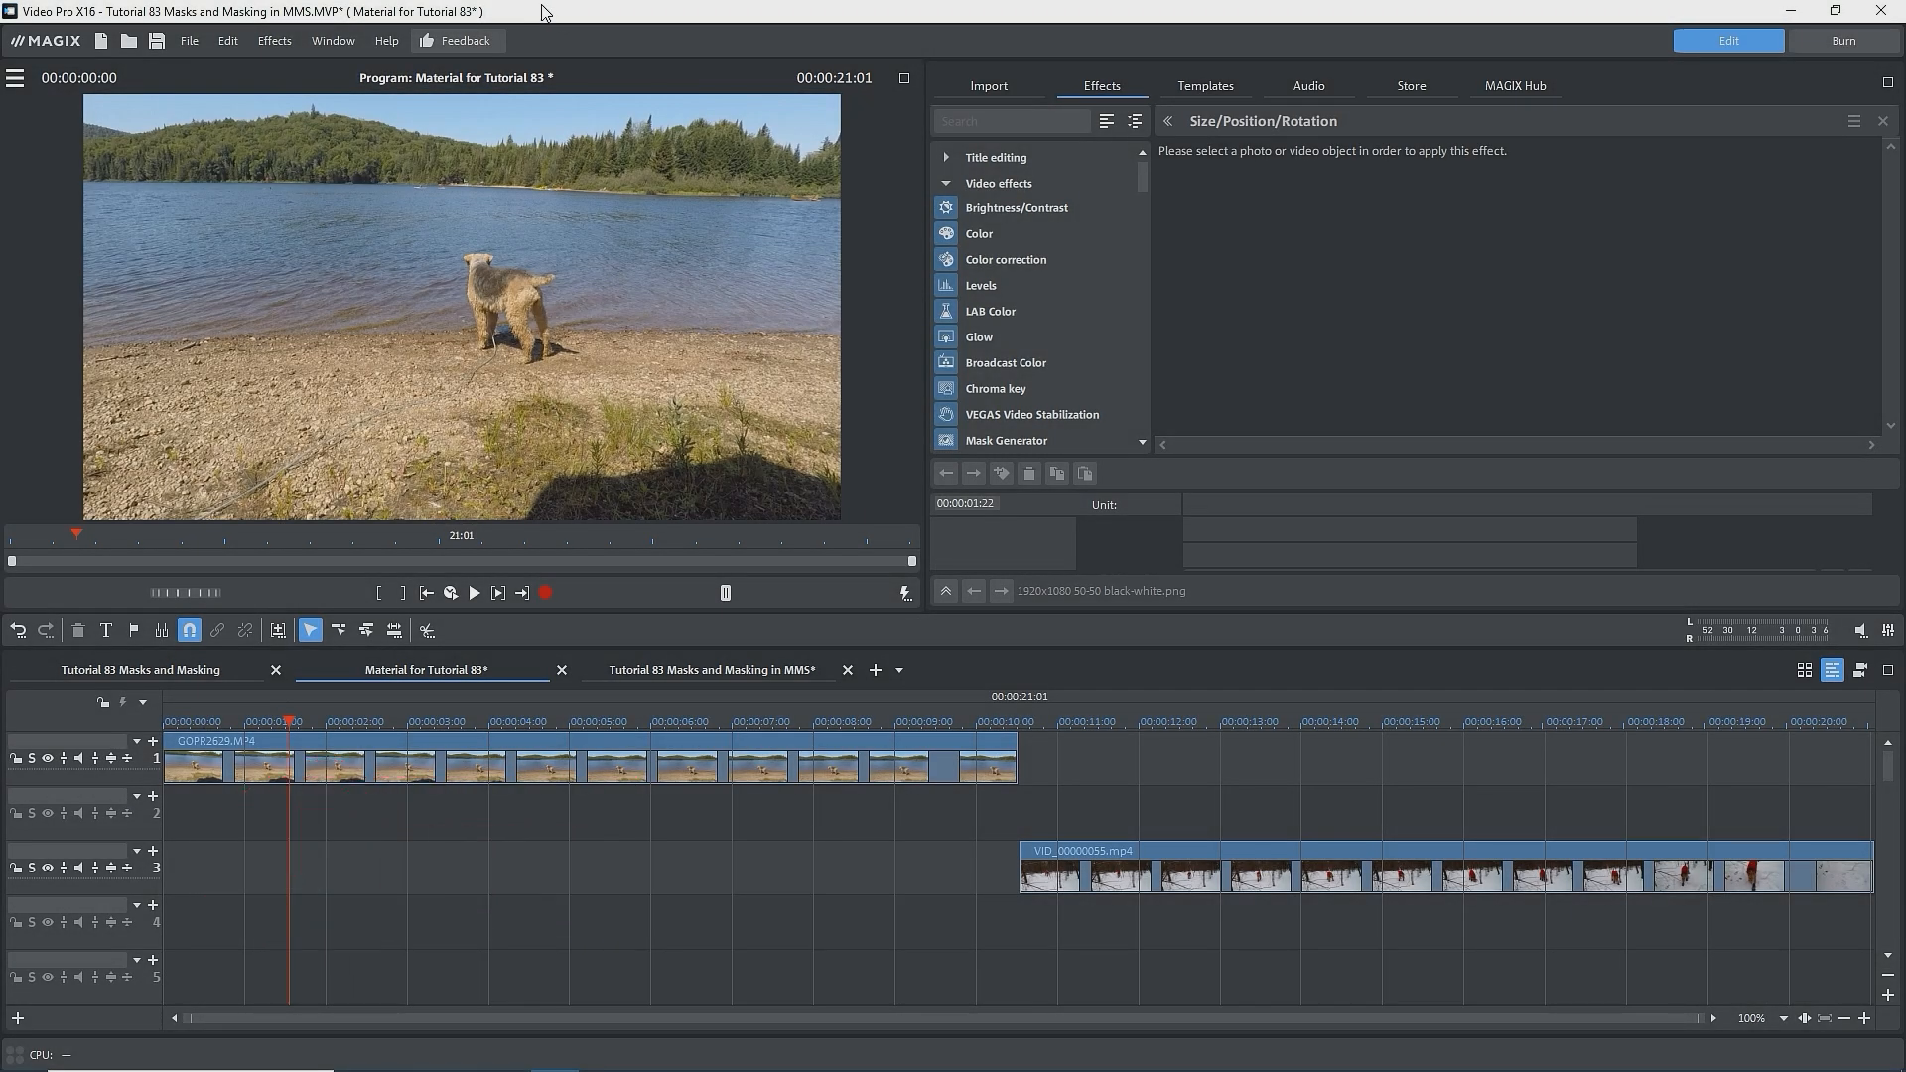
# Step: Move VID_00000055.mp4 on track 3 to the start of the timeline and set the playhead to 00:00:00:24
pyautogui.moveTo(294, 725); pyautogui.dragTo(1469, 705)
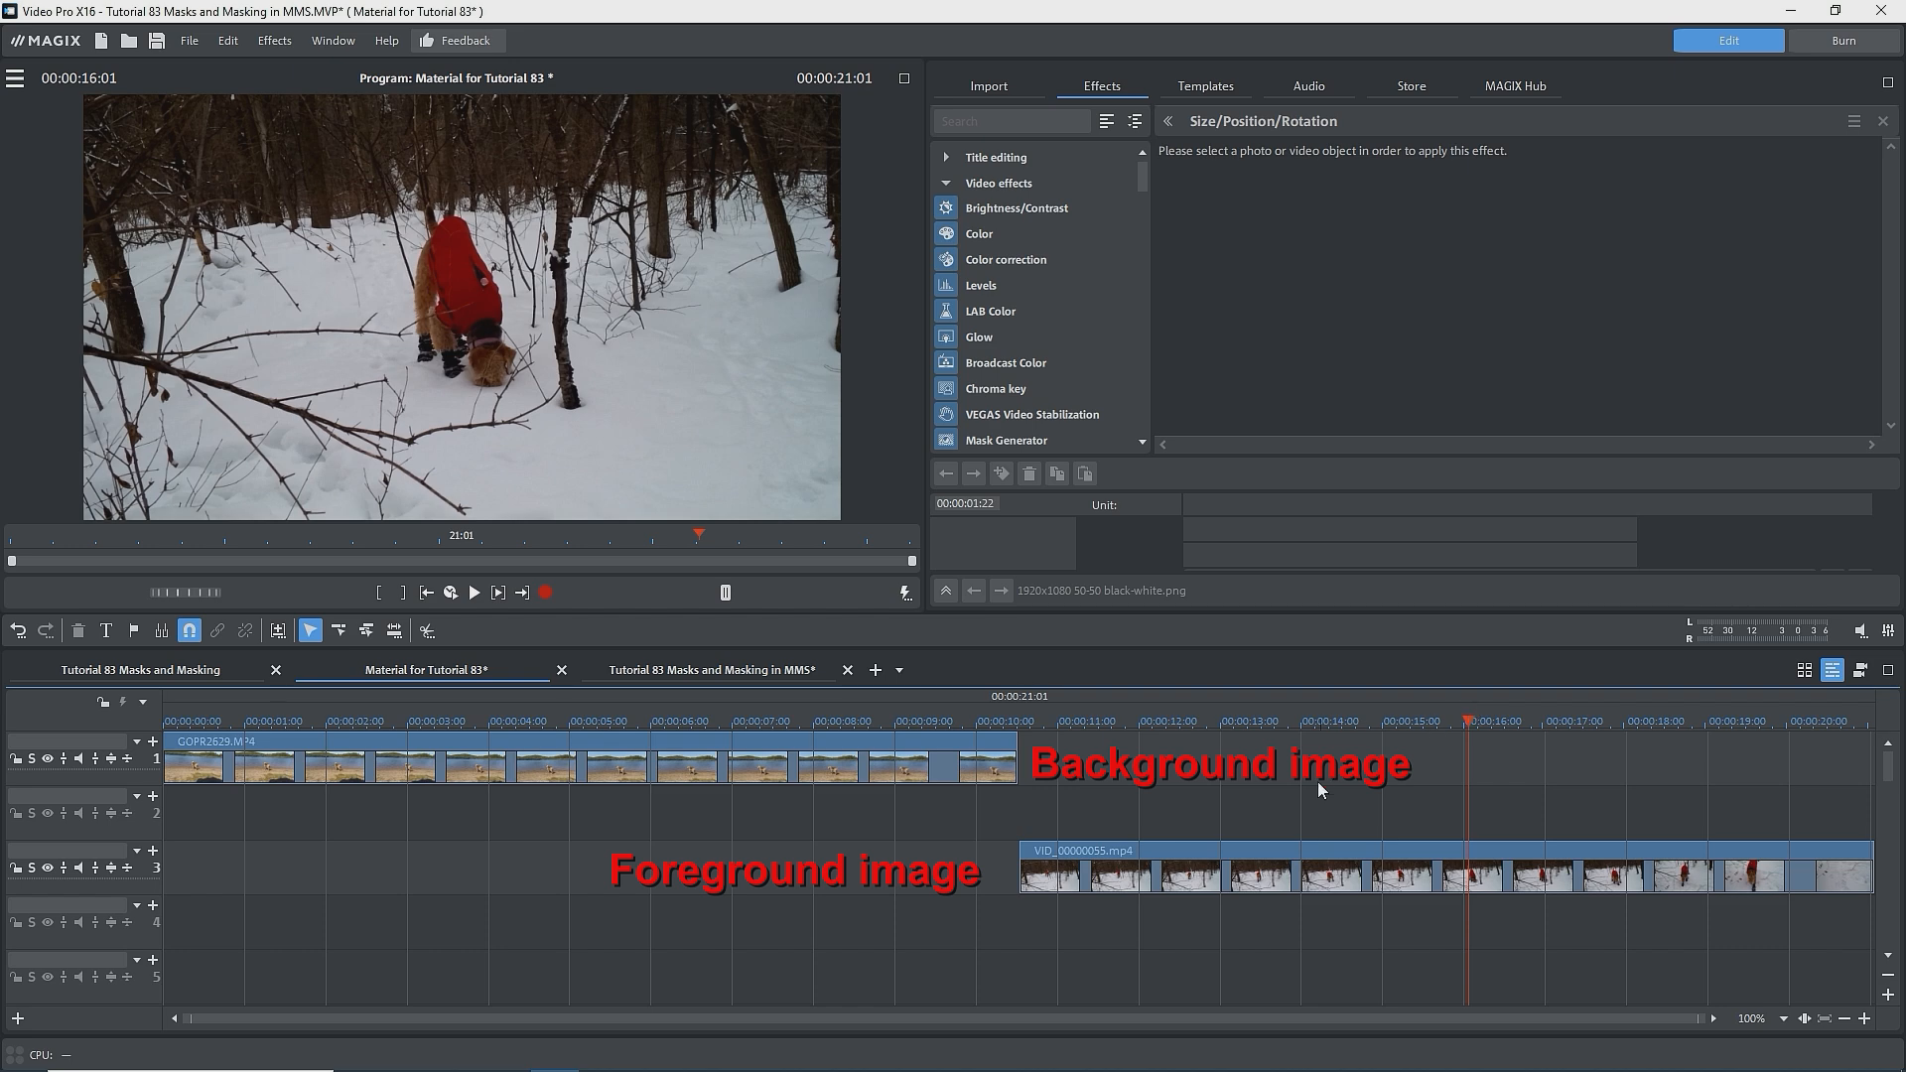
pyautogui.moveTo(1309, 856); pyautogui.dragTo(434, 882)
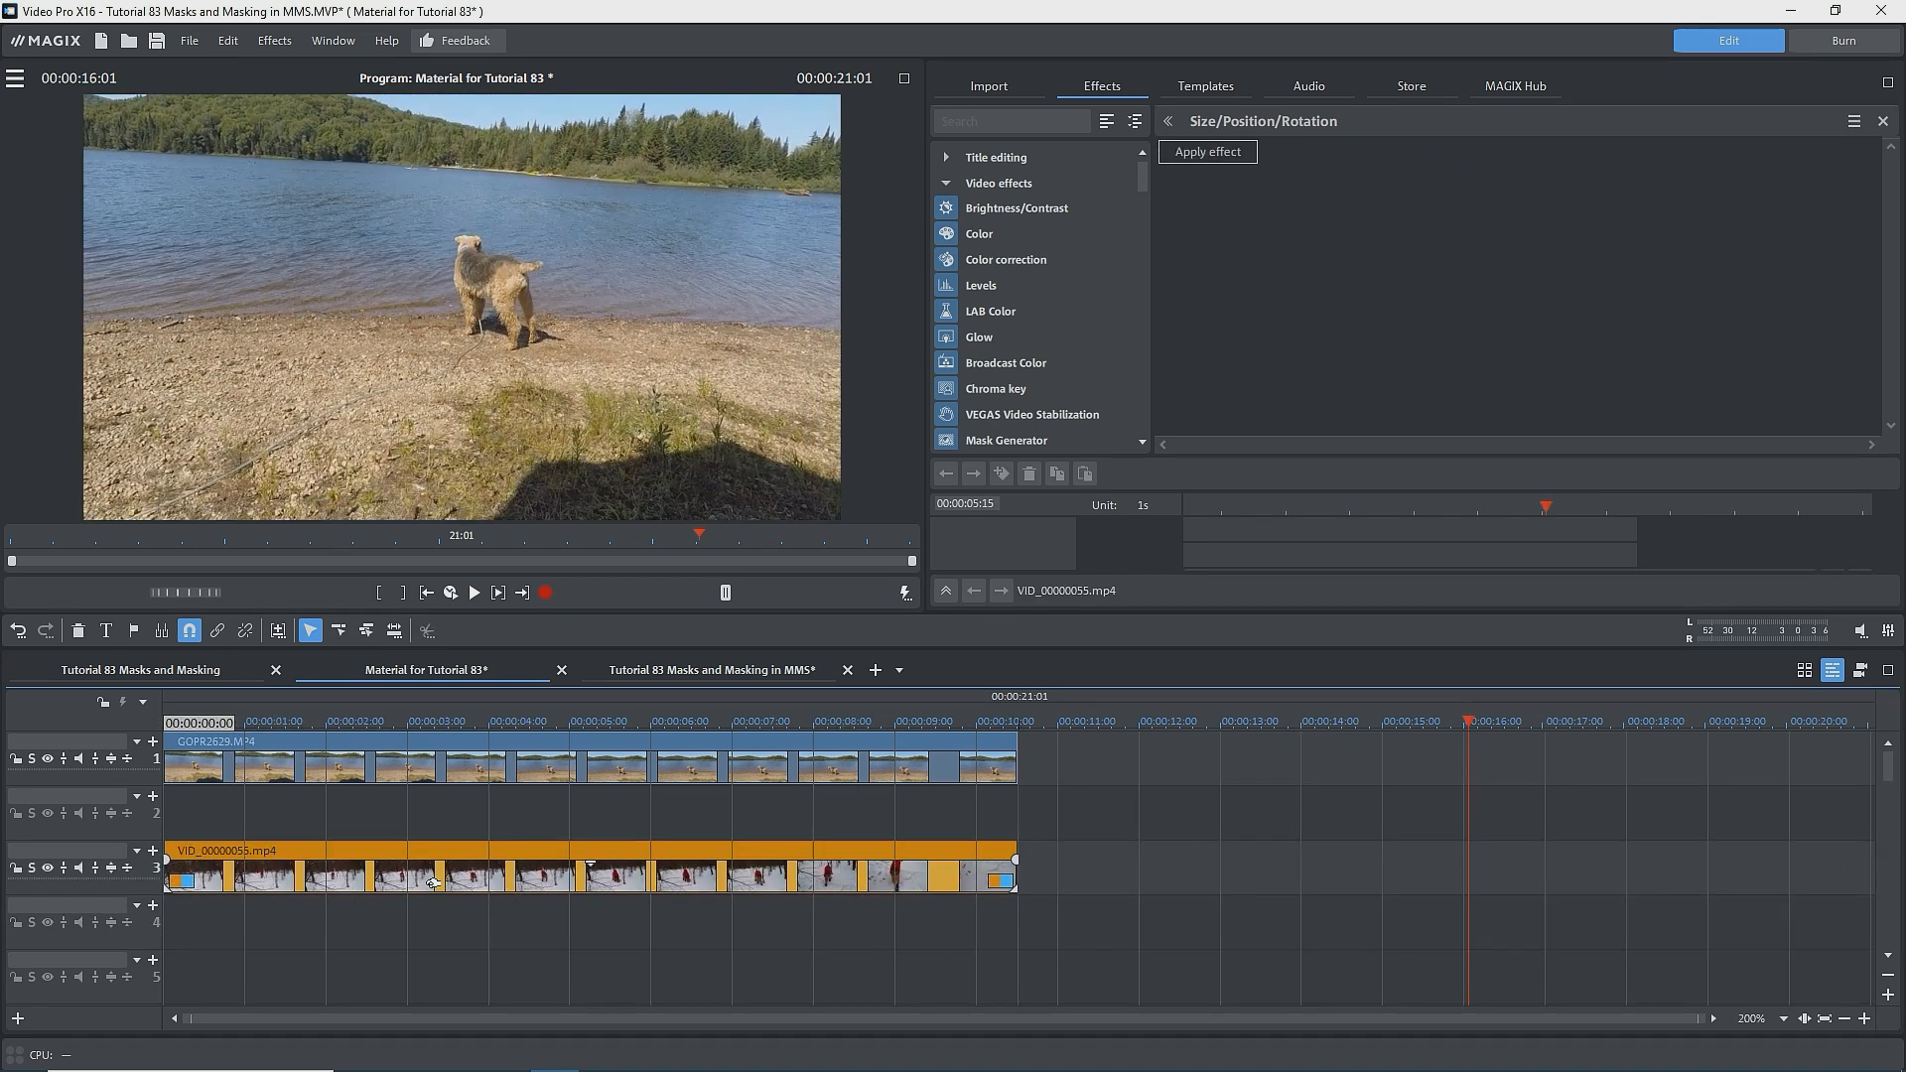
pyautogui.click(230, 720)
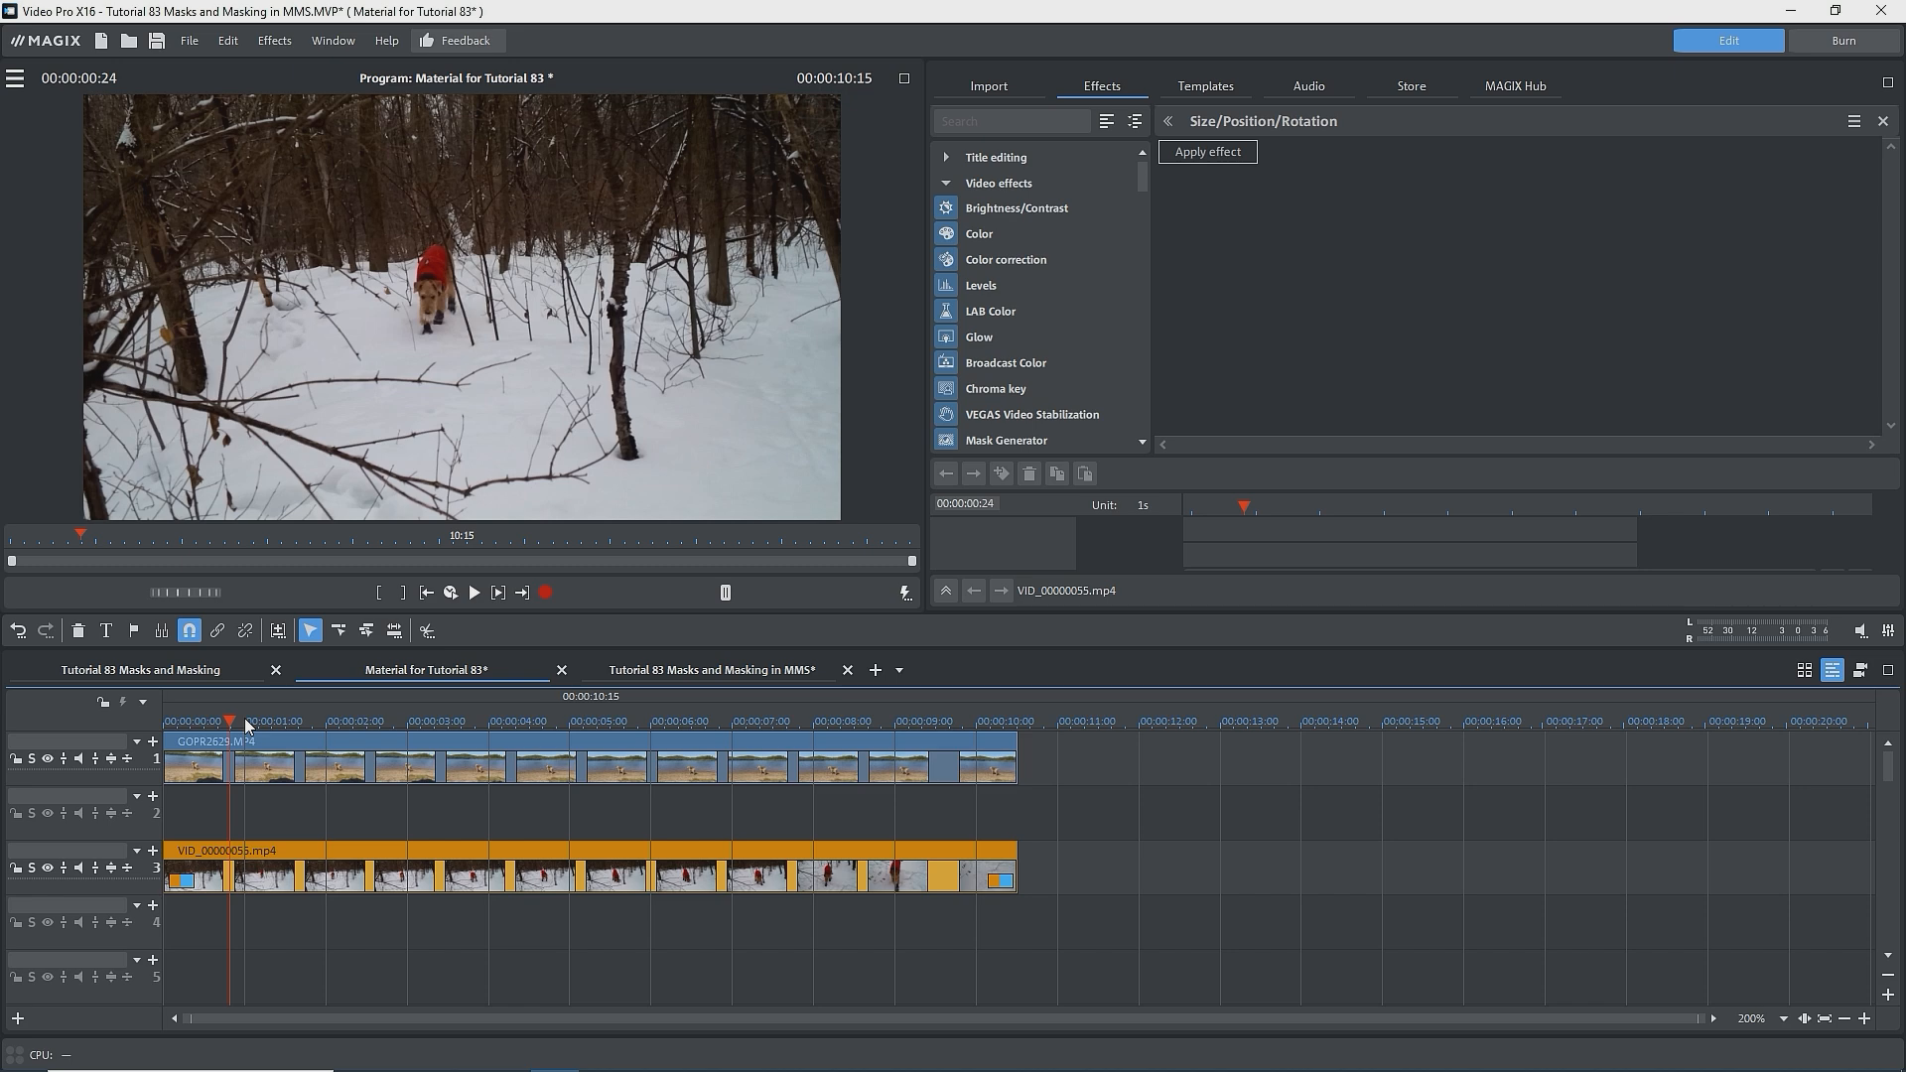
# Step: Look through the layer mask templates among the image objects
pyautogui.click(1198, 87)
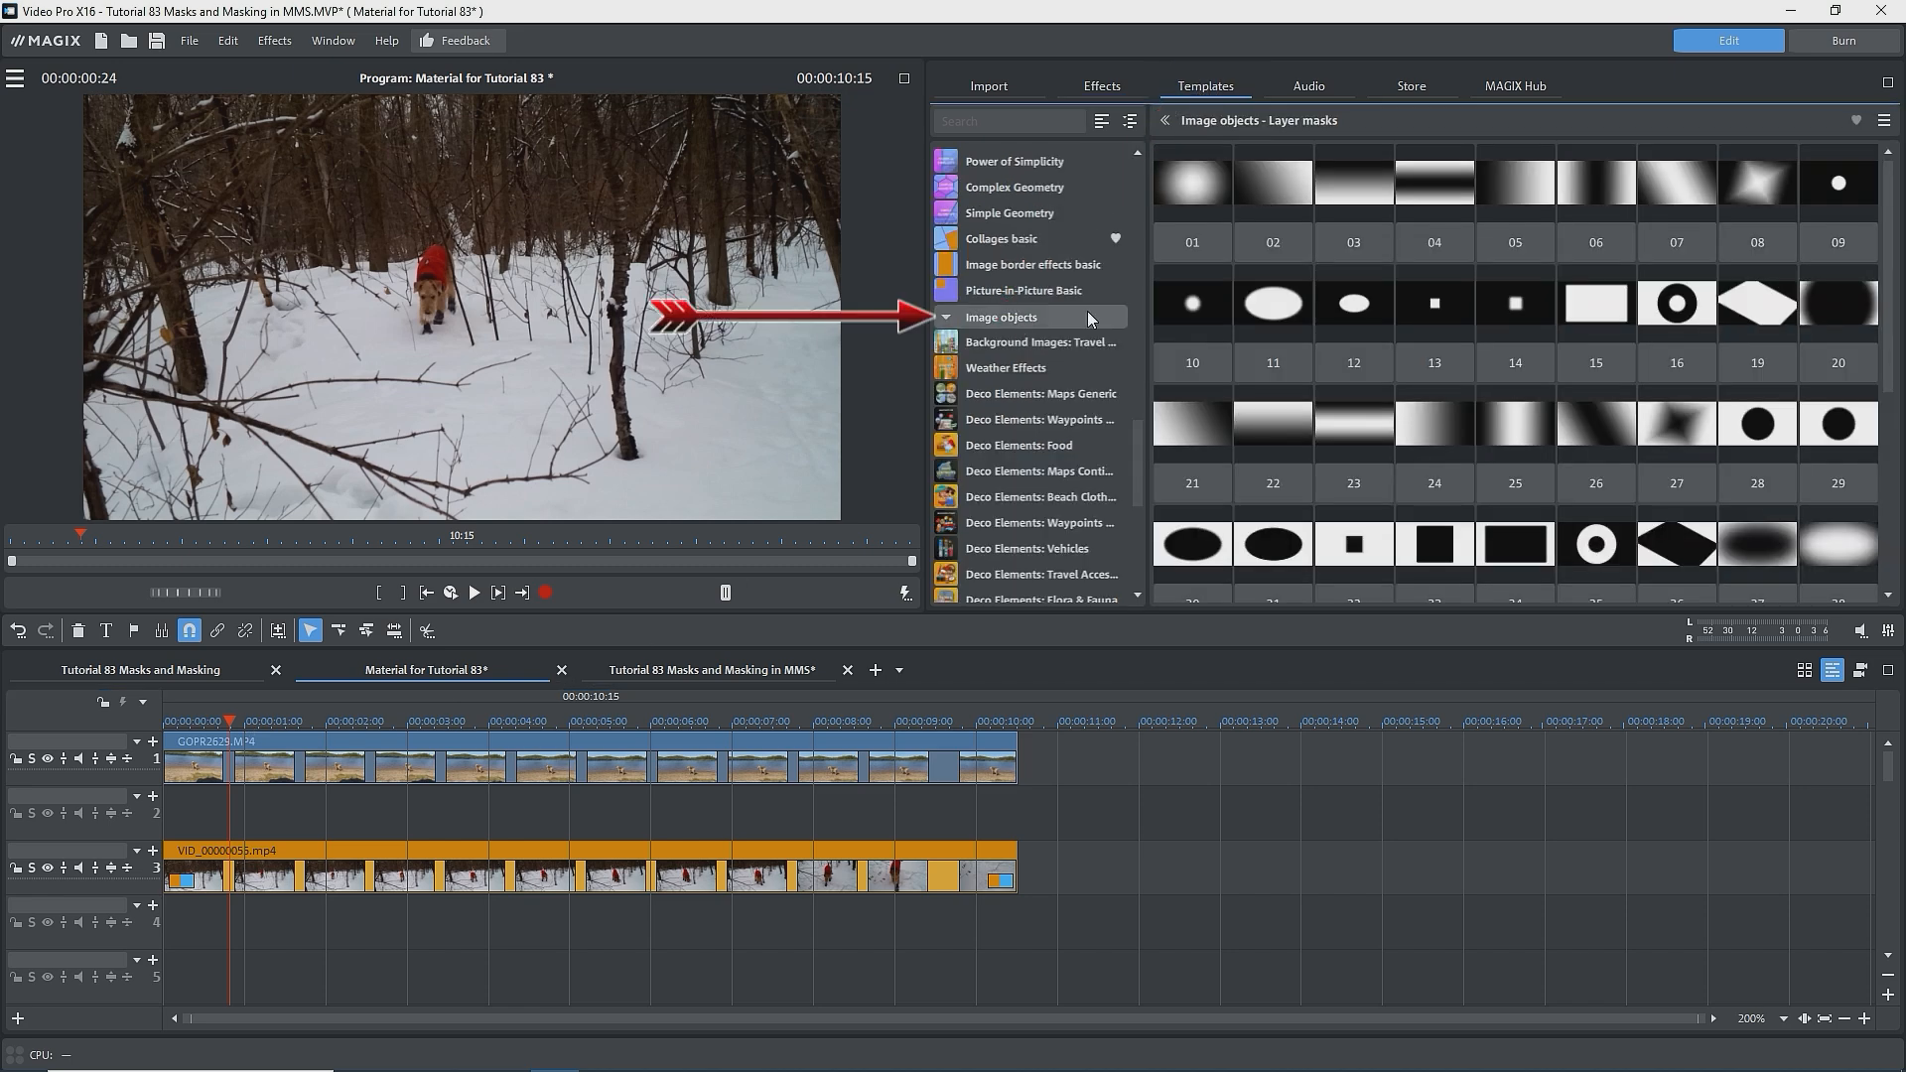
pyautogui.moveTo(1133, 425); pyautogui.dragTo(1138, 521)
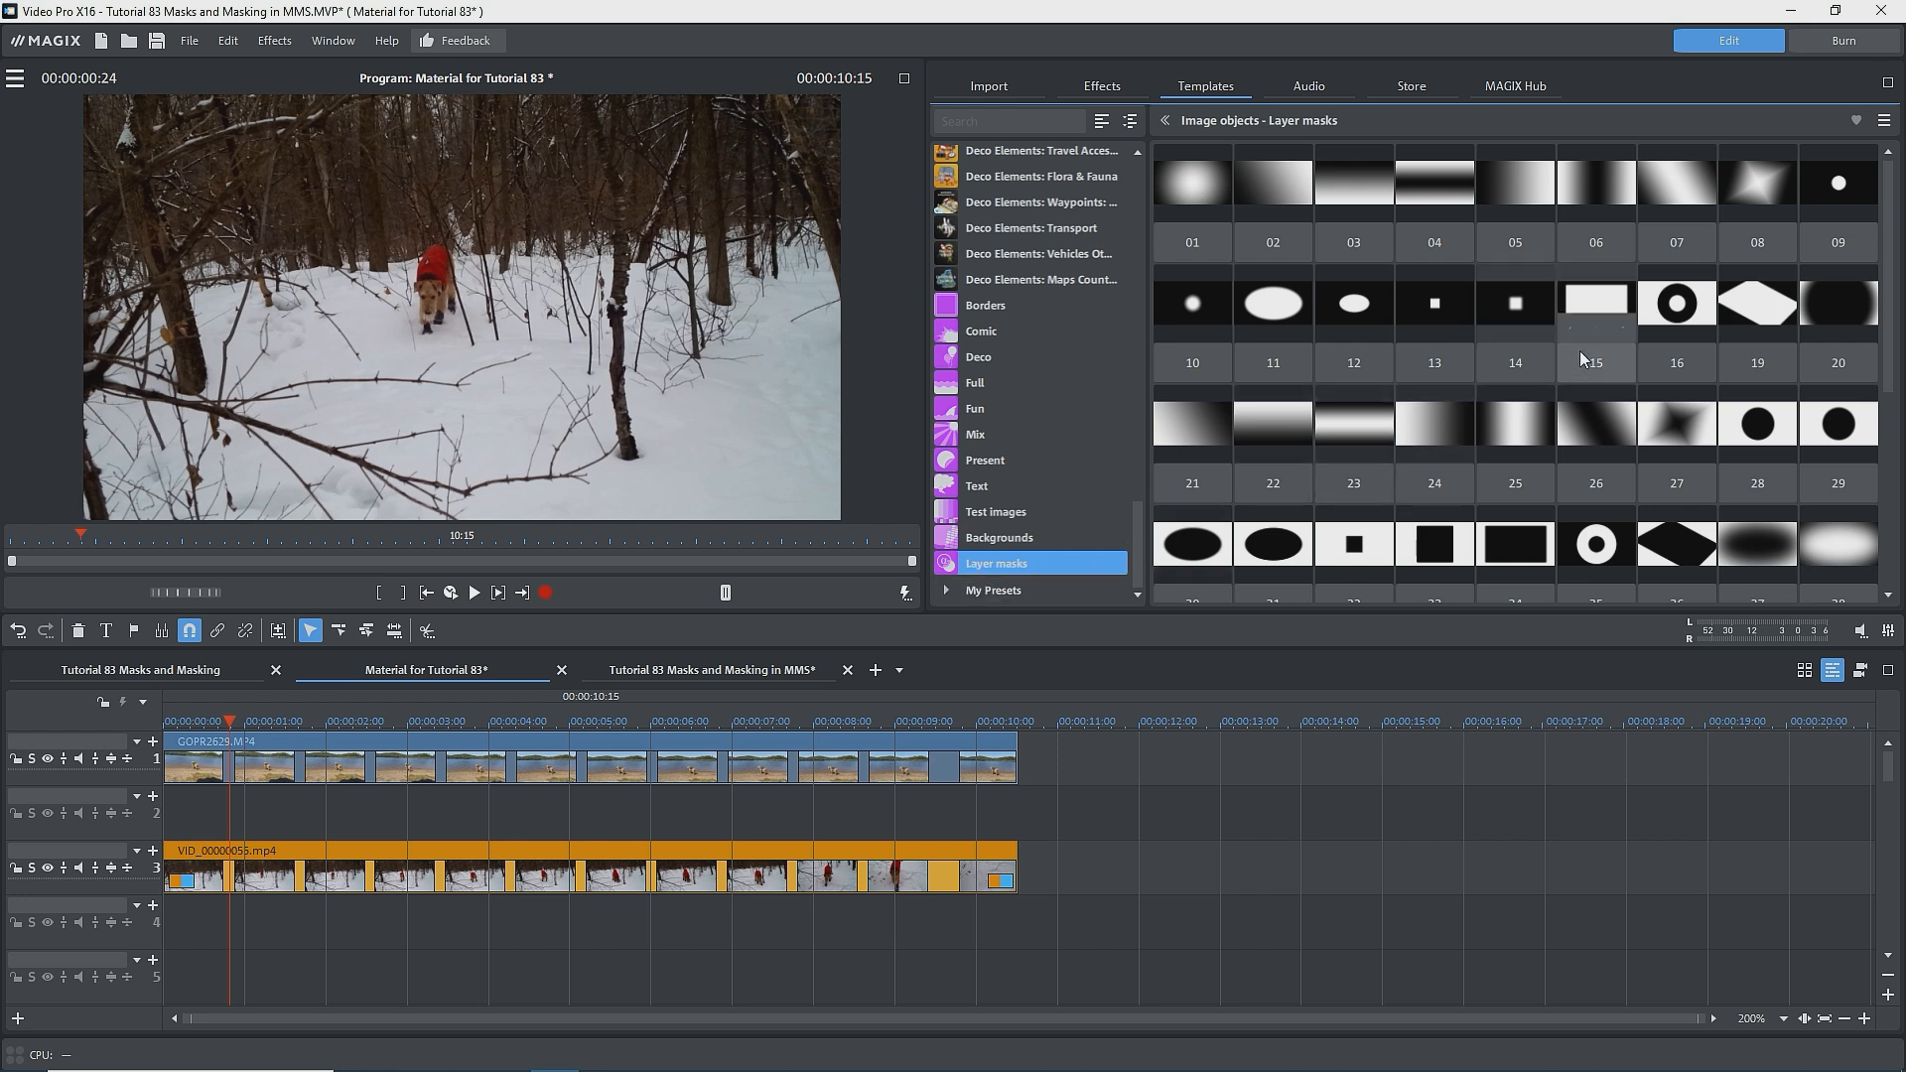
pyautogui.moveTo(1891, 247)
pyautogui.mouseDown()
pyautogui.moveTo(1900, 486)
pyautogui.moveTo(1891, 215)
pyautogui.mouseUp()
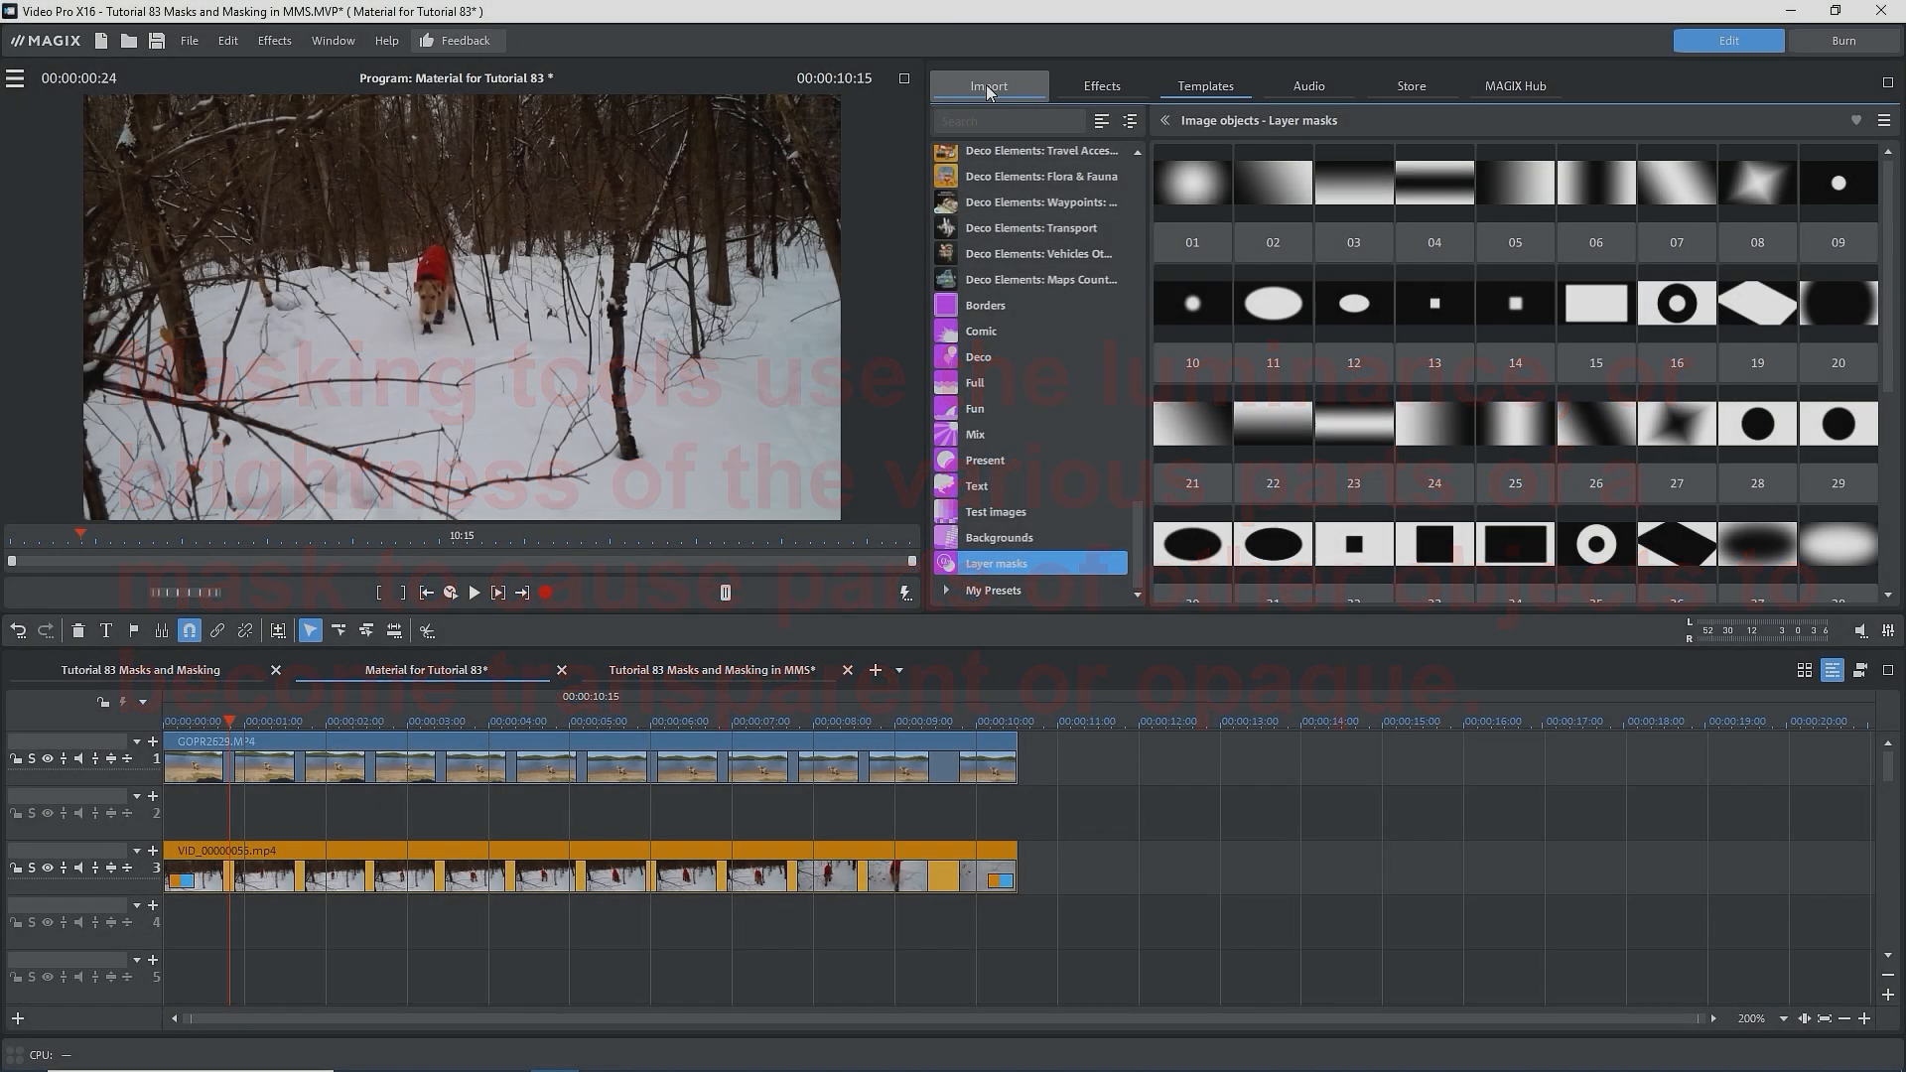
# Step: Place 1920x1080 50-50 black-white.png at the start of track 4 and extend it to the end of the videos
pyautogui.click(988, 86)
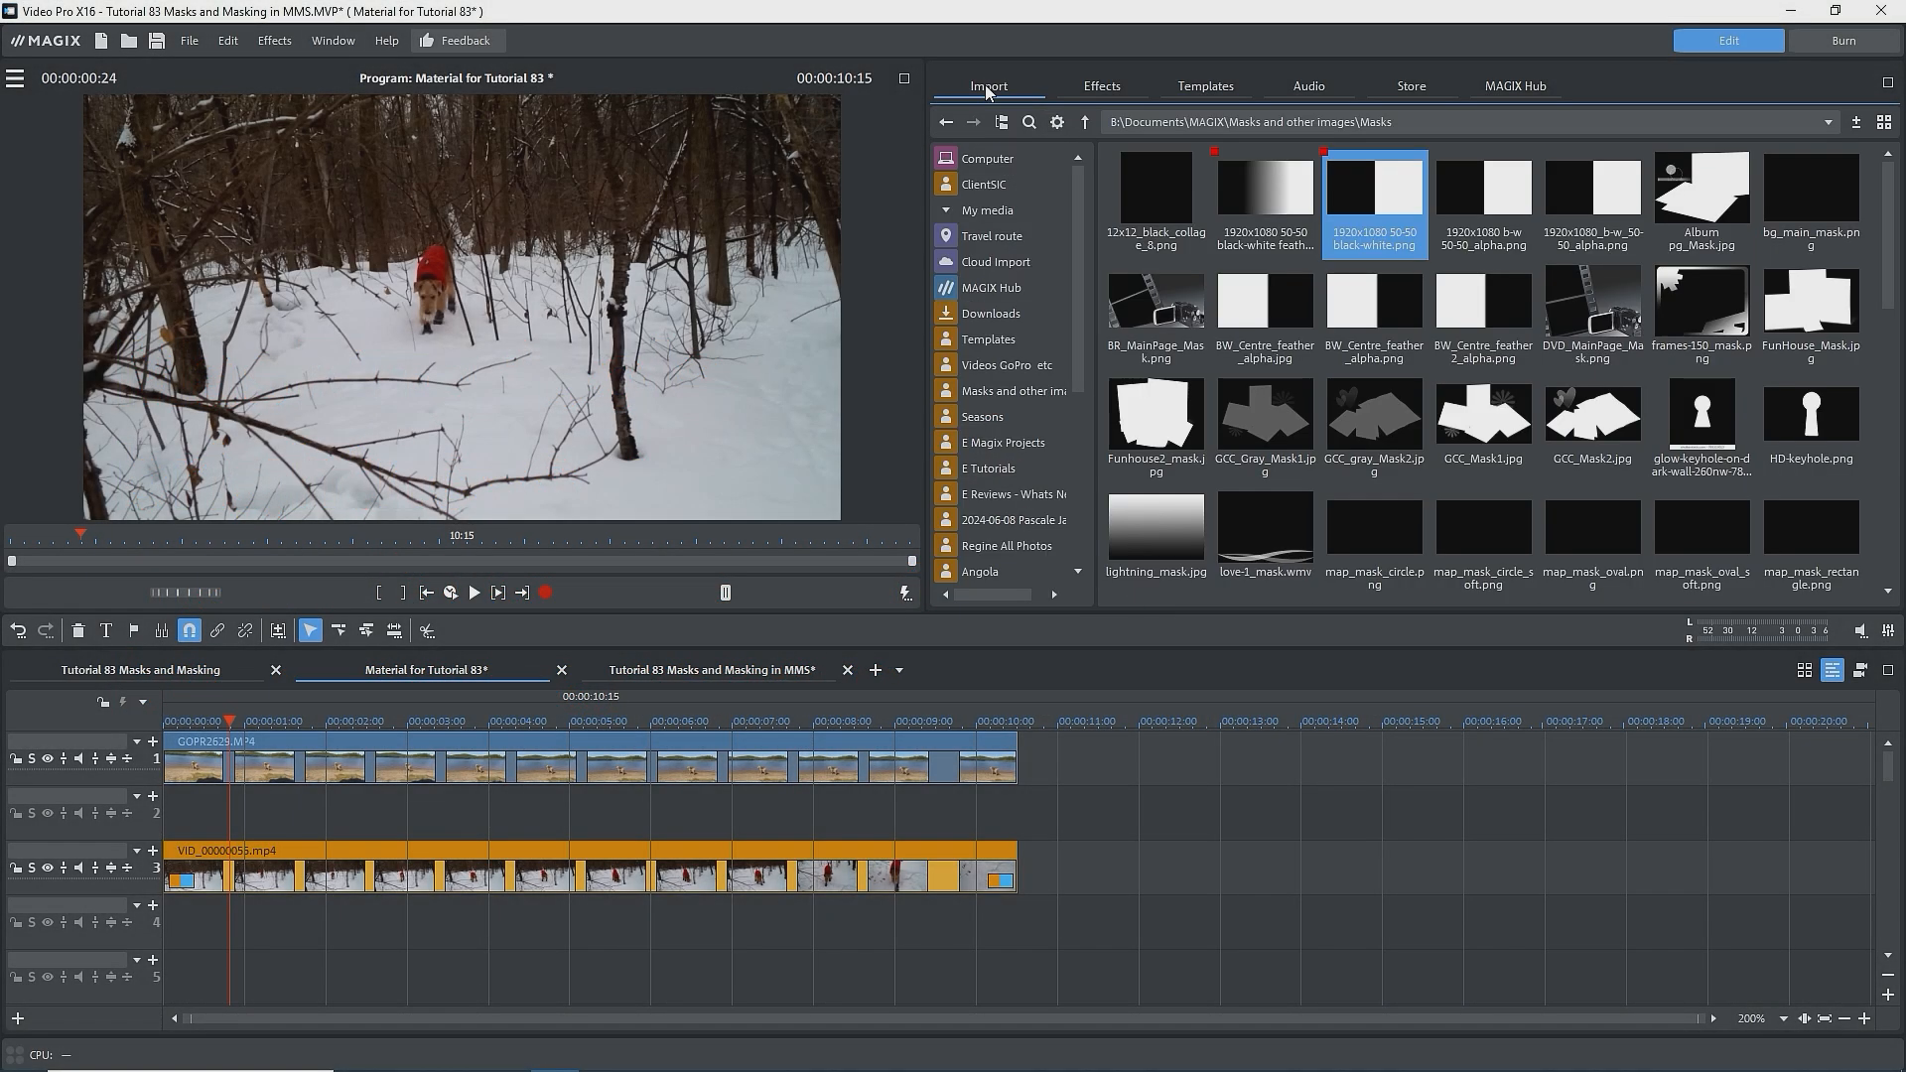
pyautogui.moveTo(1375, 214)
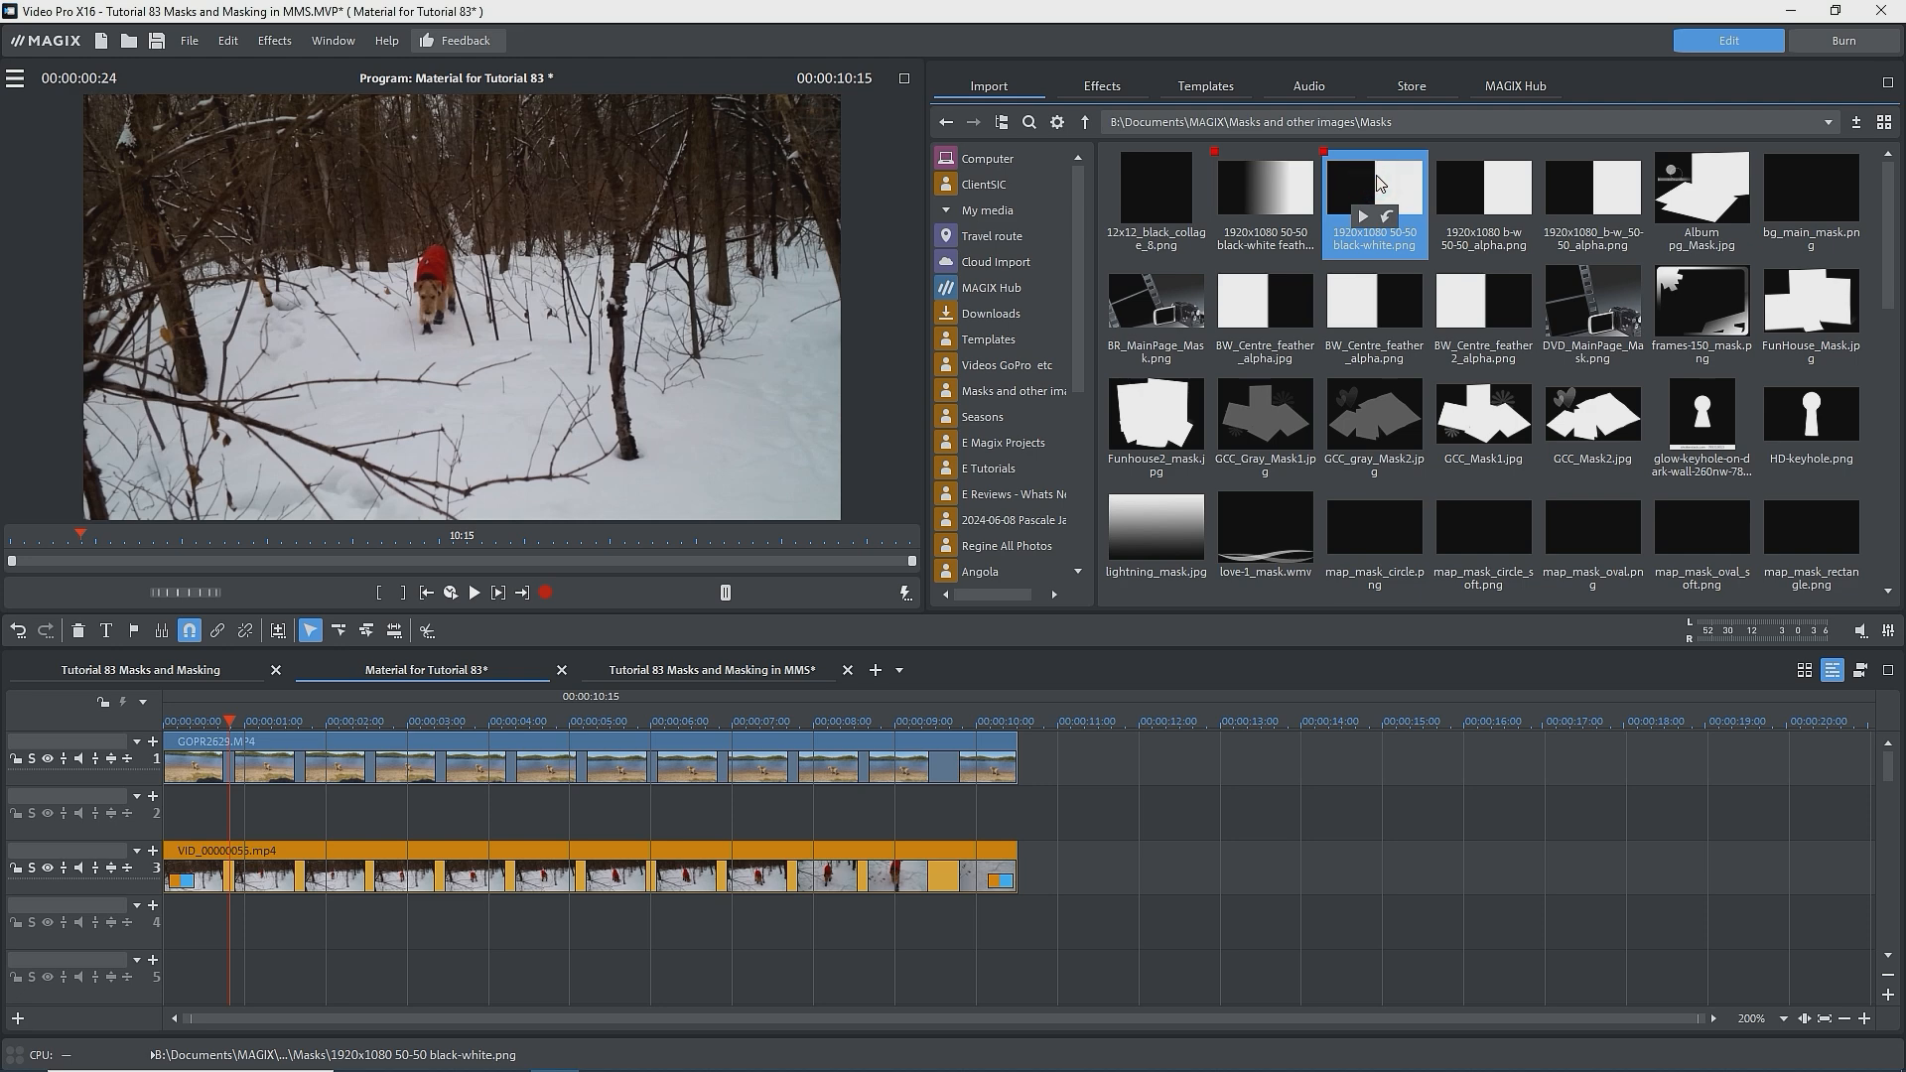
pyautogui.moveTo(1380, 183); pyautogui.dragTo(222, 921)
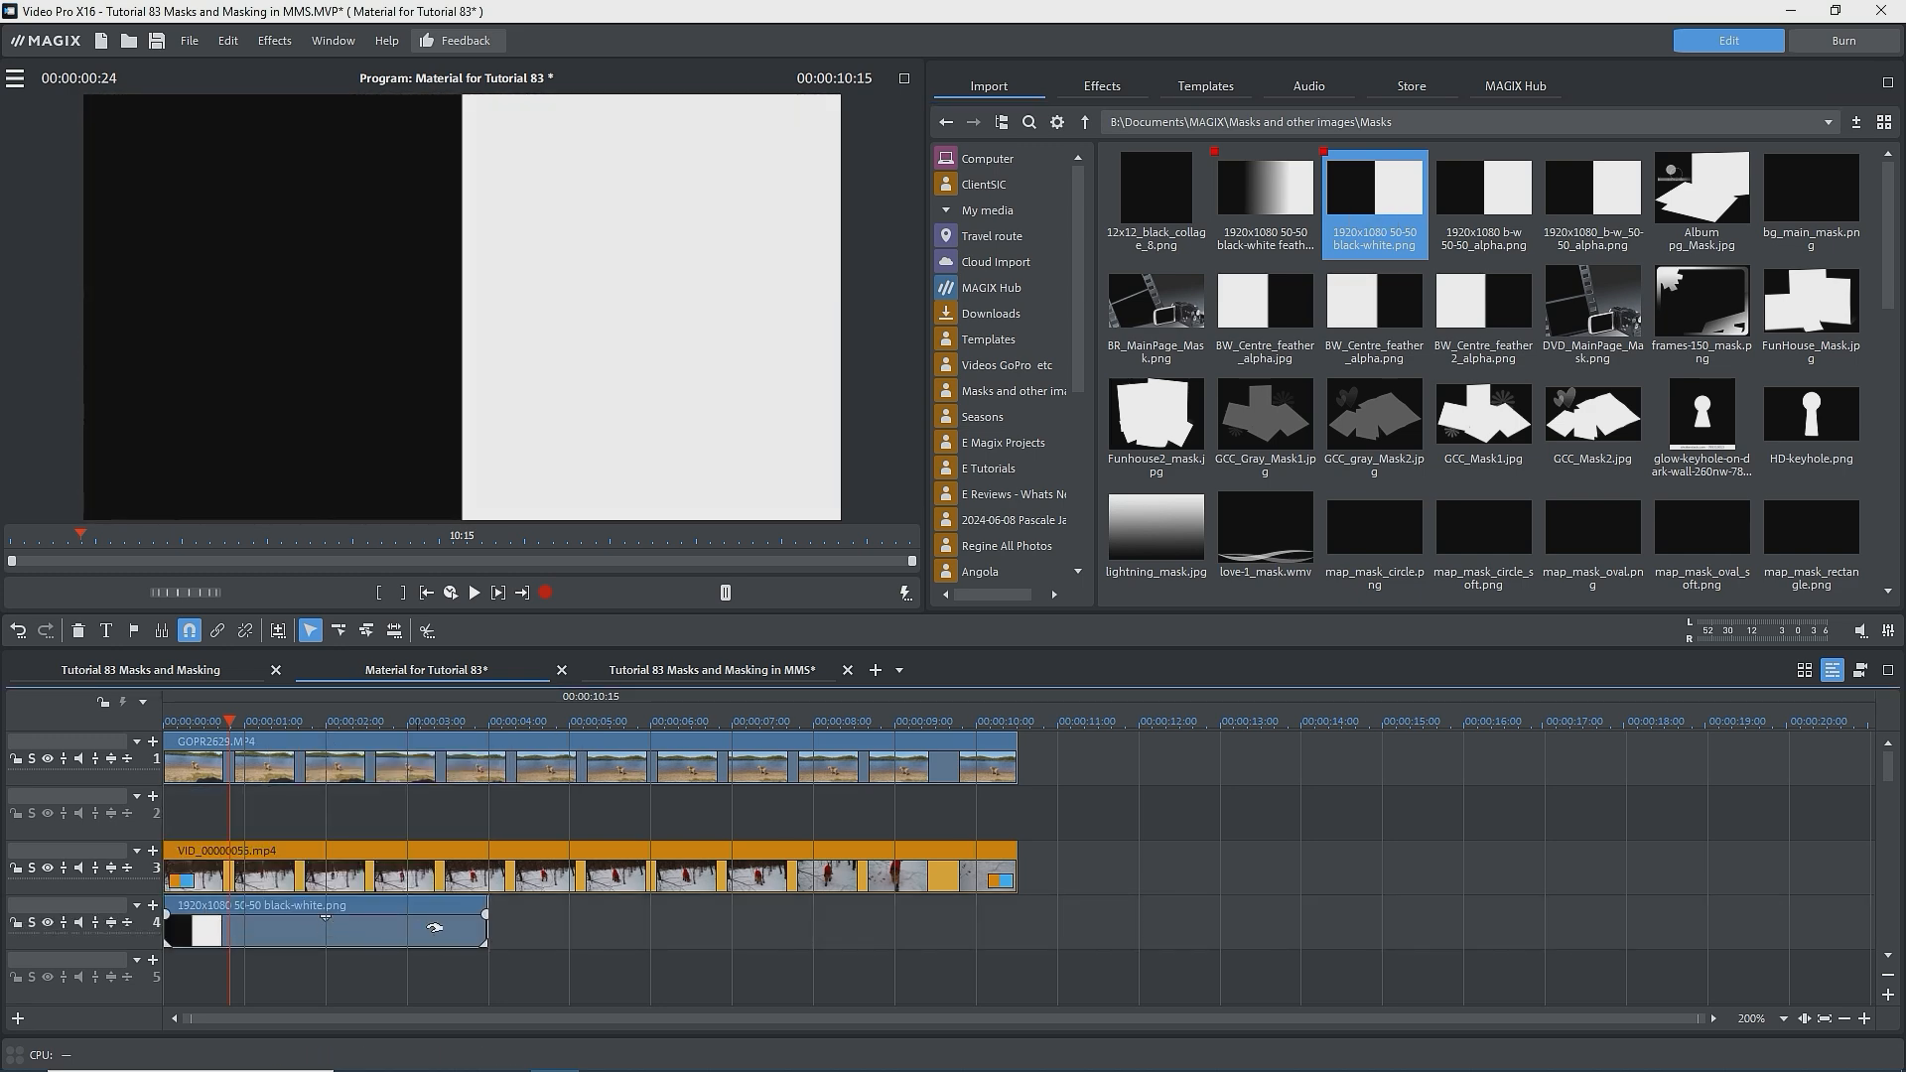
pyautogui.moveTo(484, 936); pyautogui.dragTo(1011, 948)
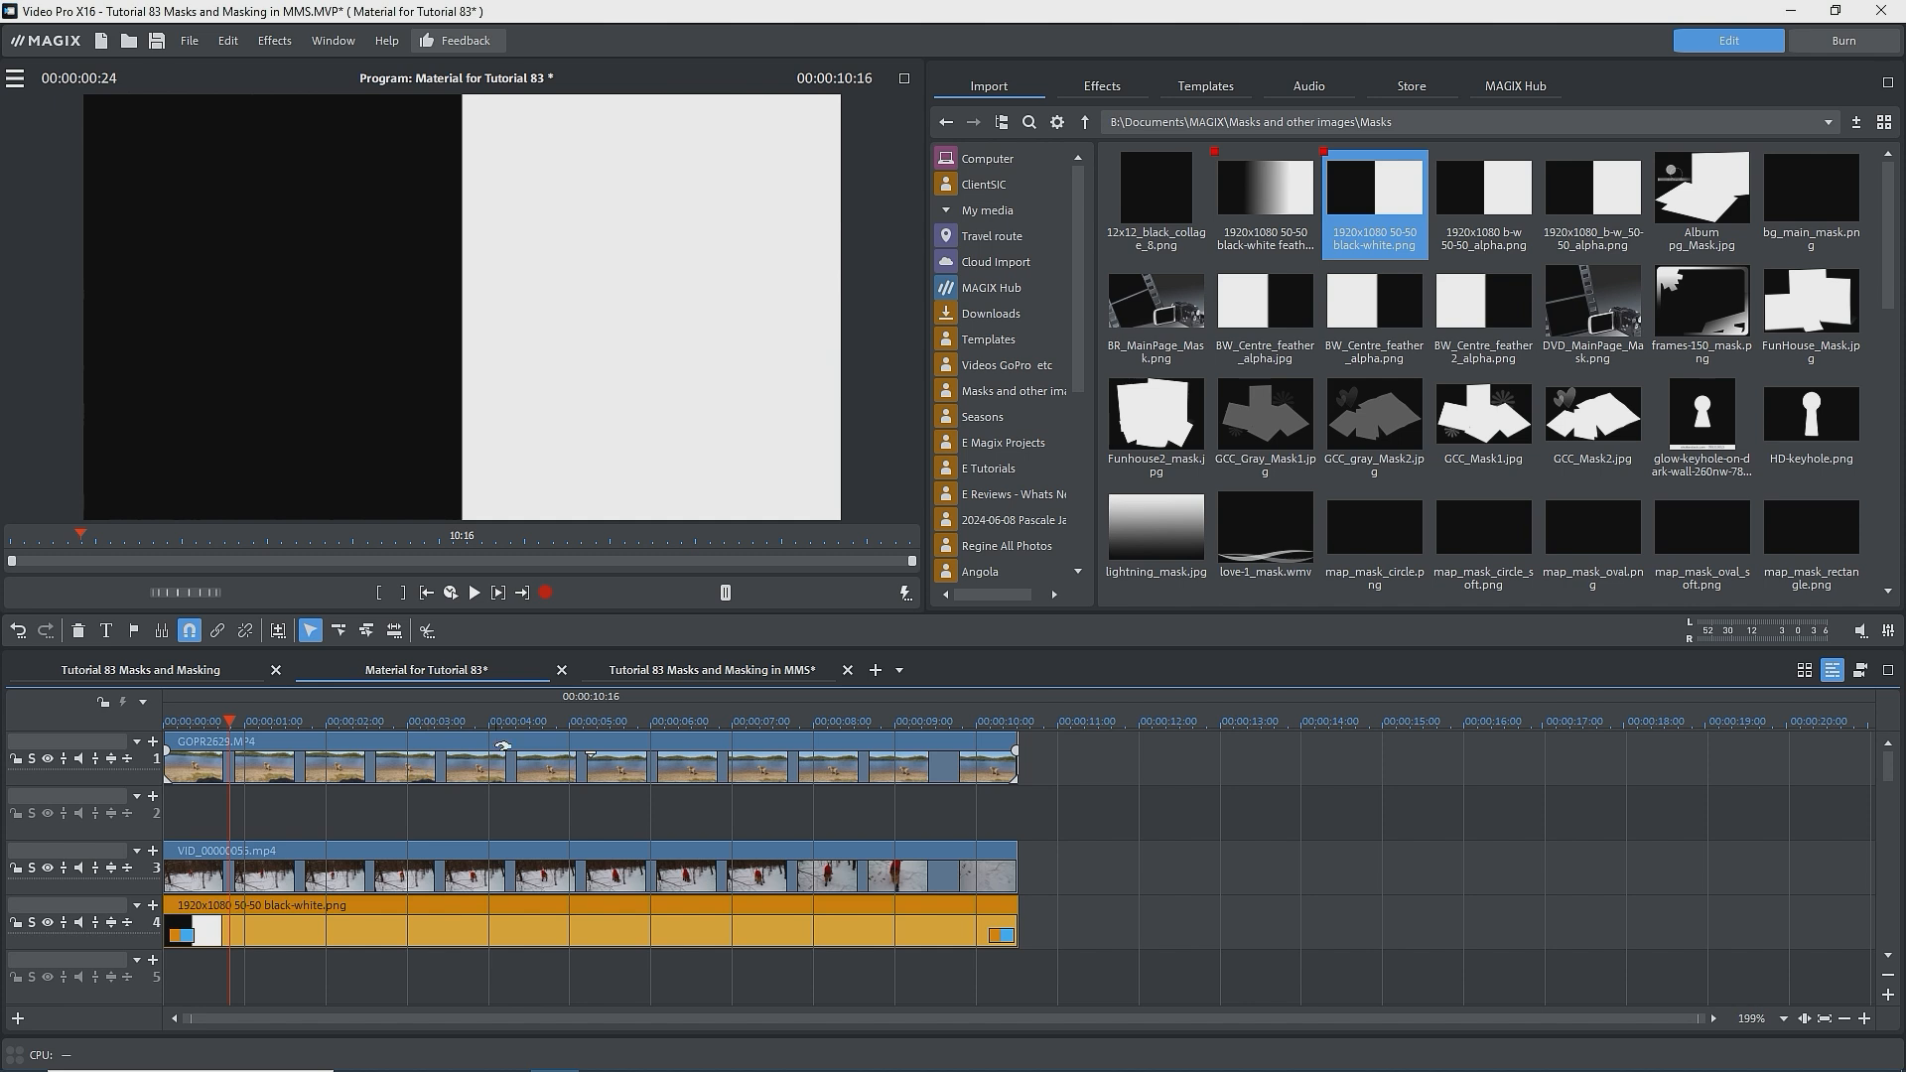
# Step: Activate the black/white mask mode of Chroma key on the mask image and move it to track 2, between the two videos
pyautogui.click(1081, 92)
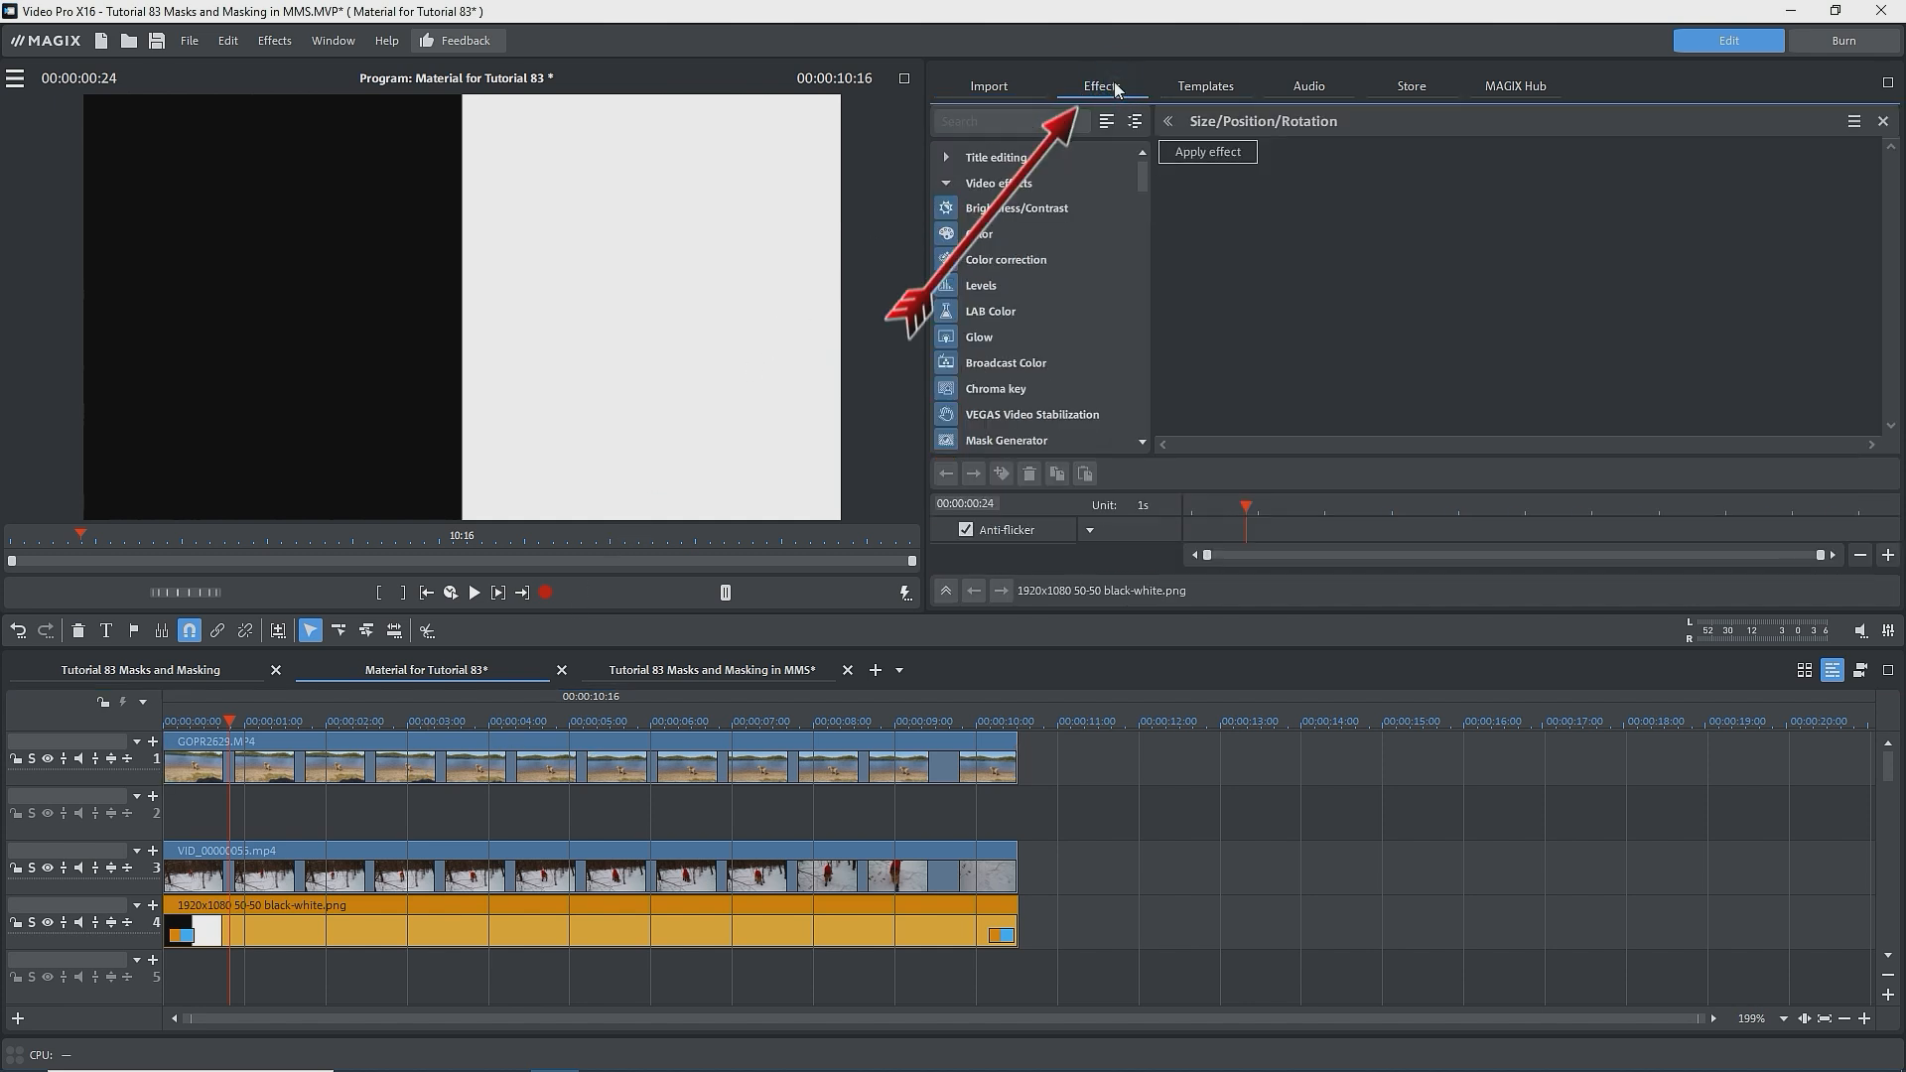
pyautogui.click(981, 390)
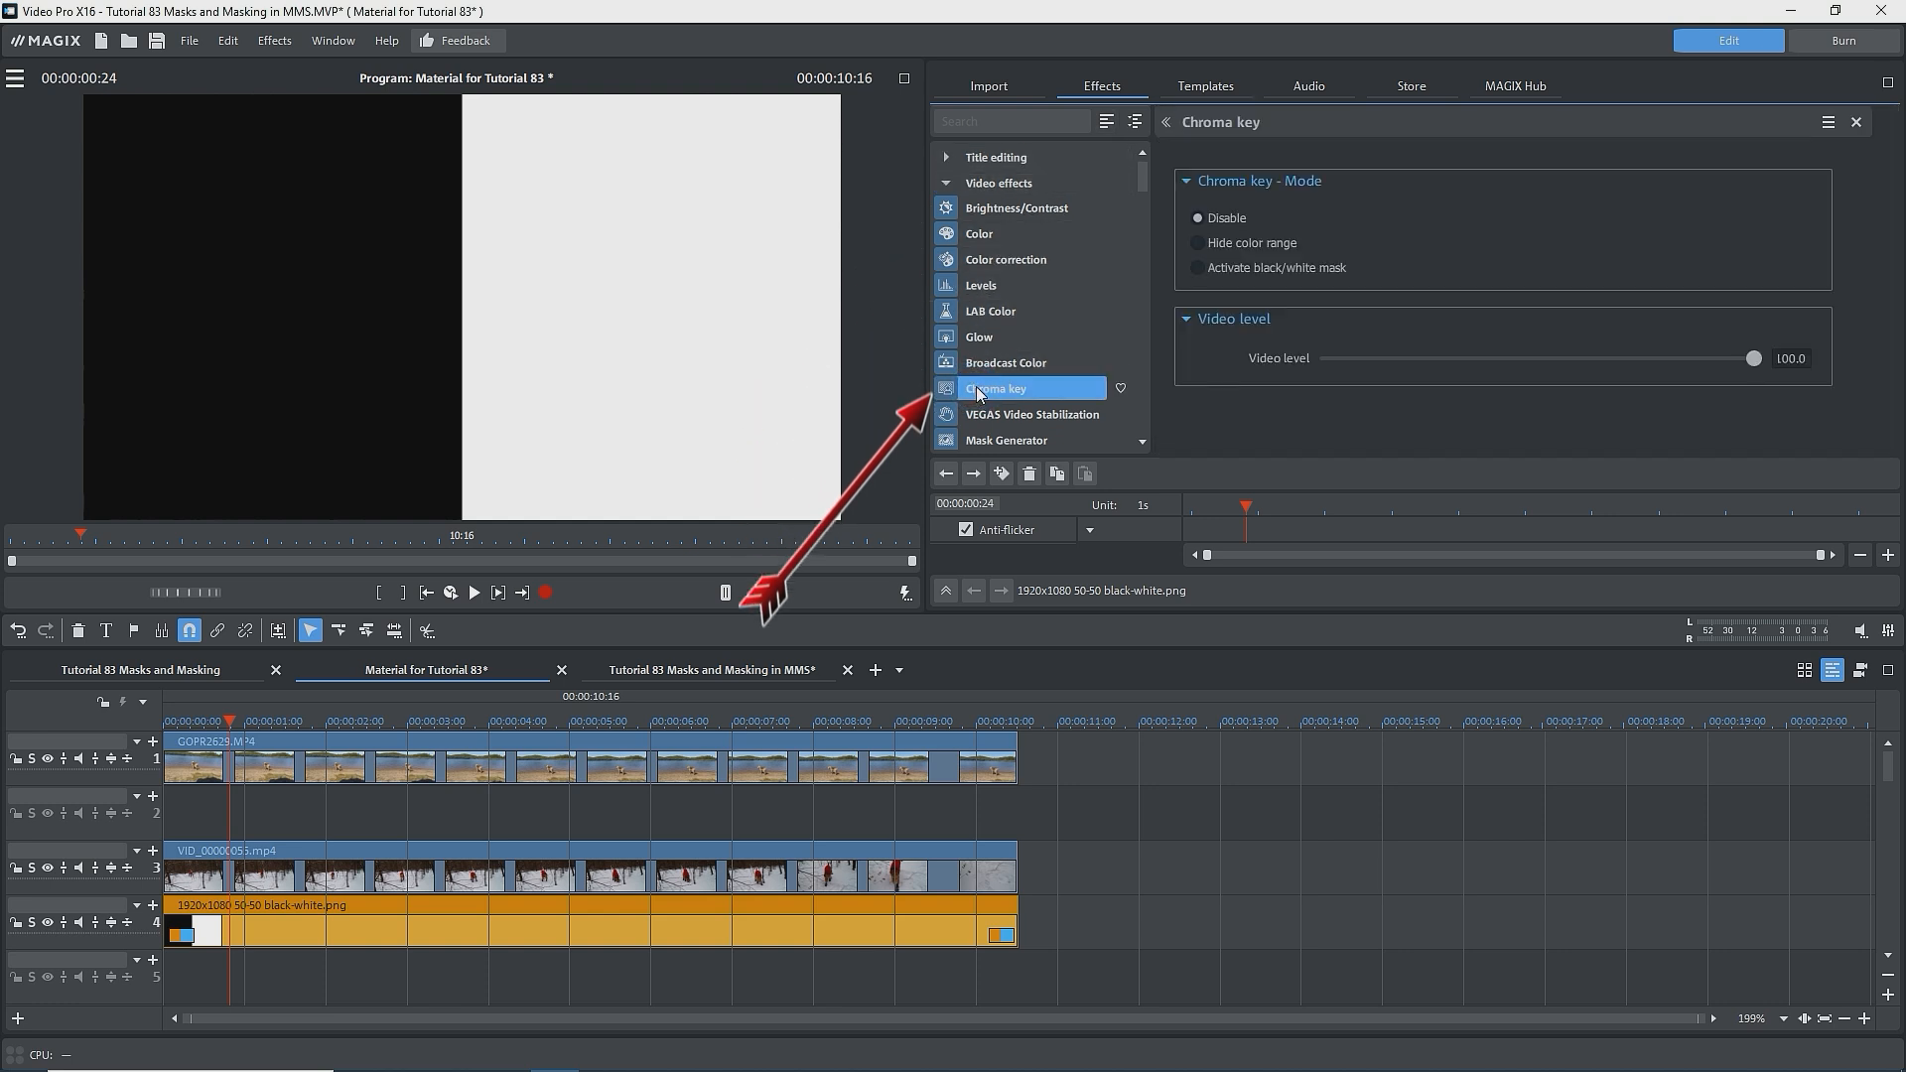
pyautogui.click(1197, 268)
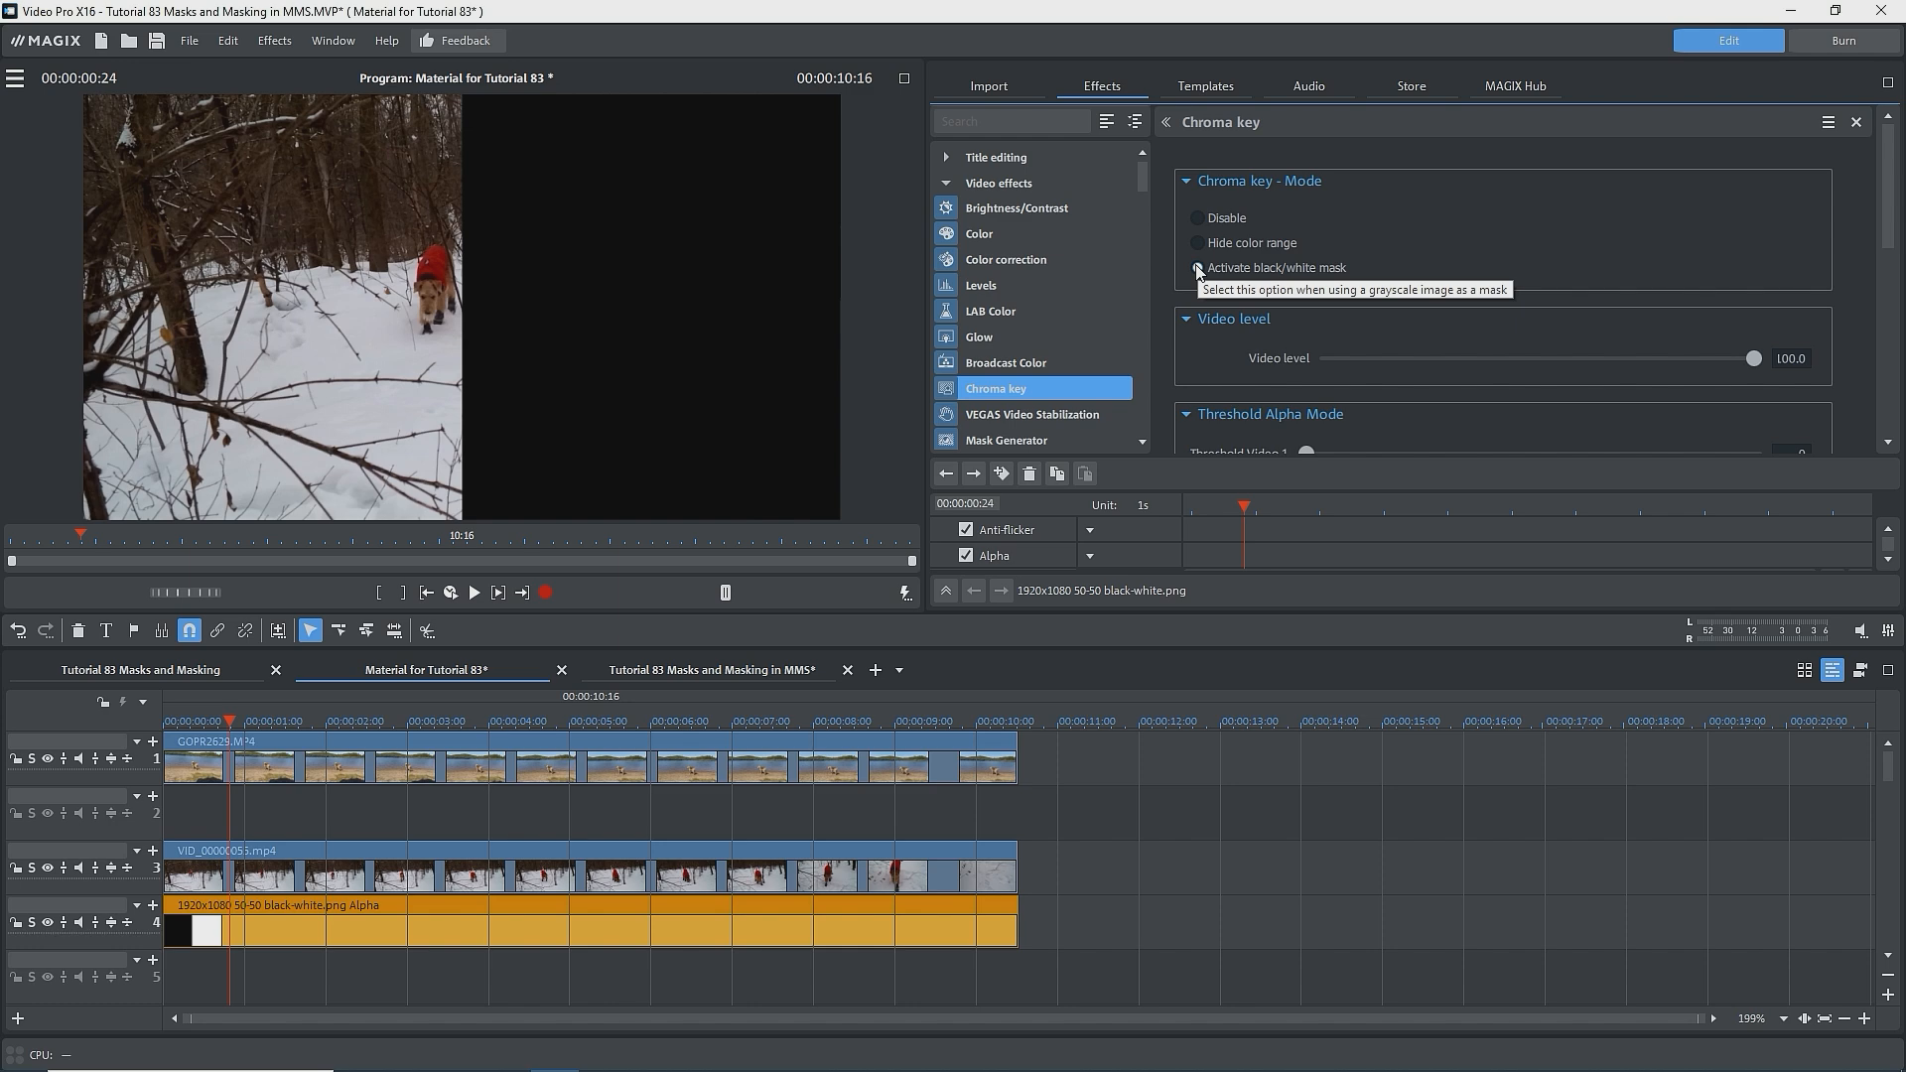
pyautogui.click(1198, 268)
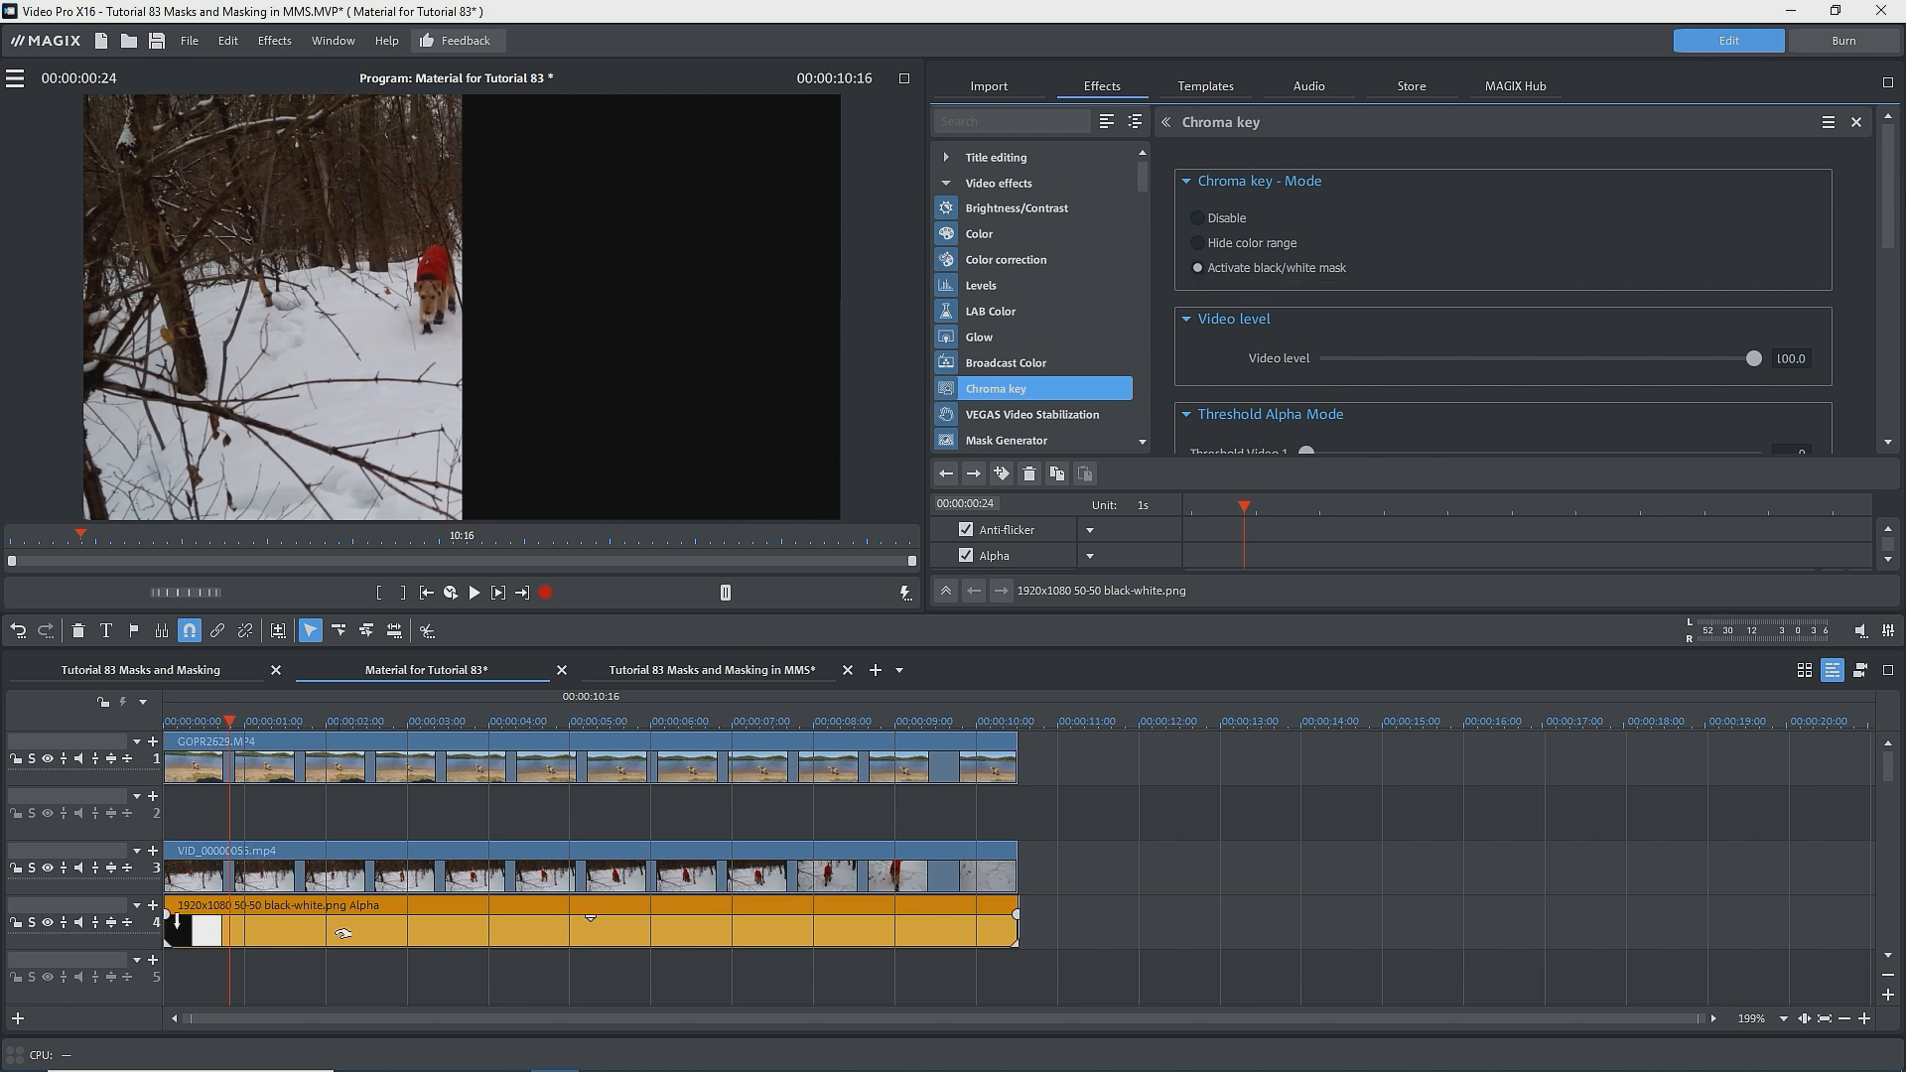
pyautogui.moveTo(342, 933); pyautogui.dragTo(340, 822)
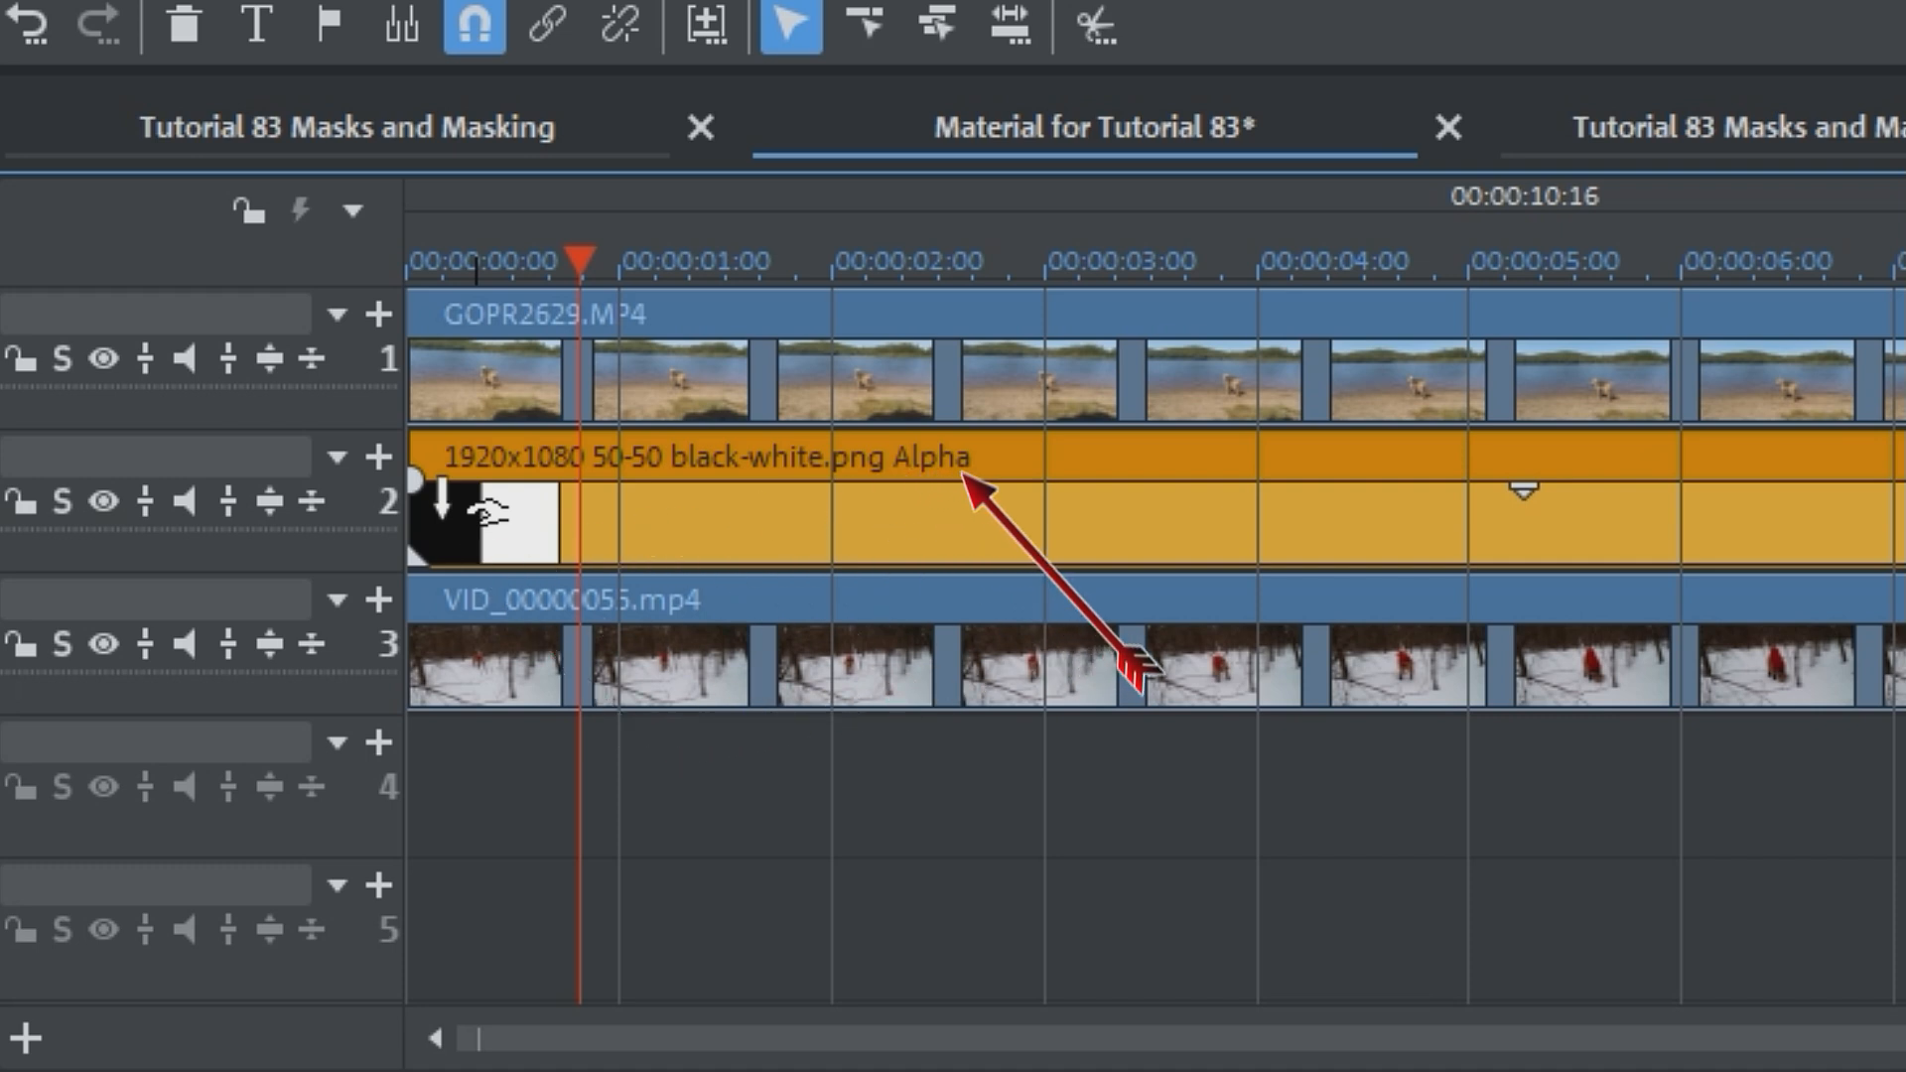
pyautogui.click(450, 508)
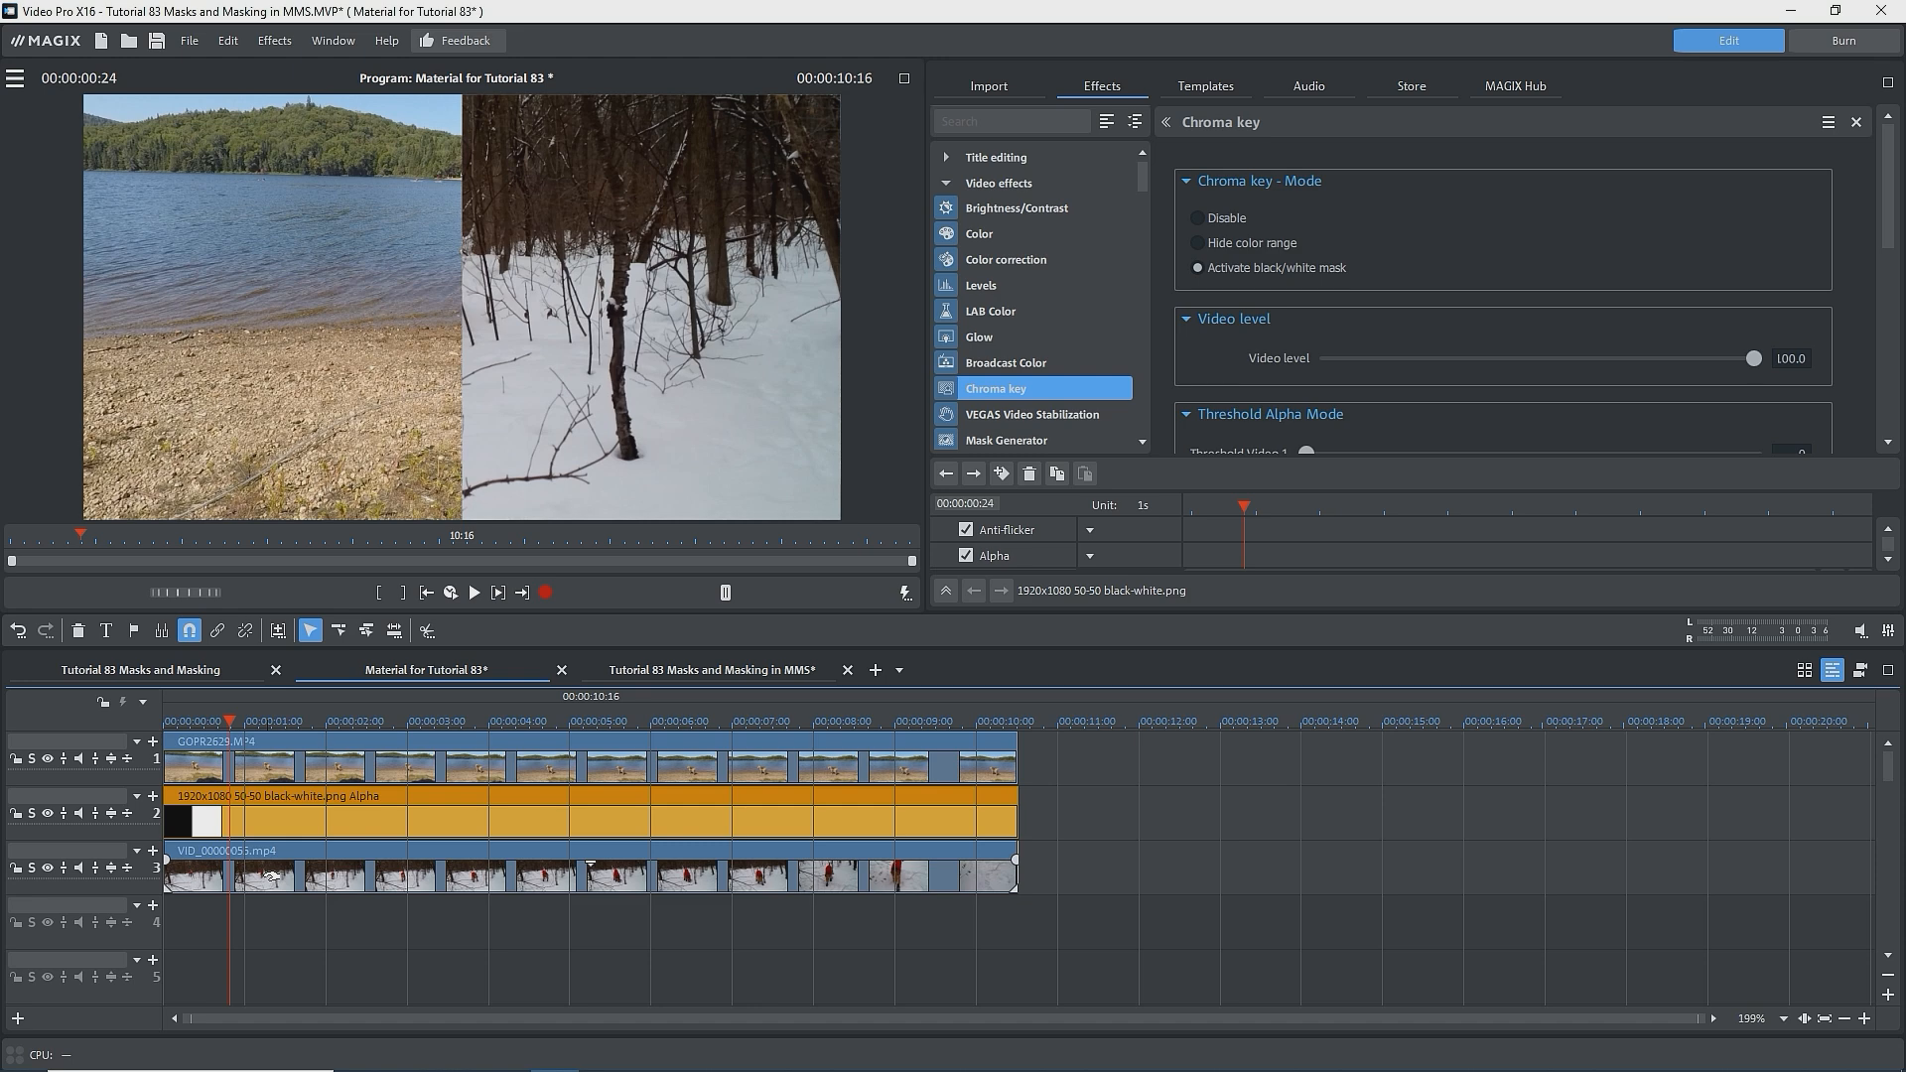
# Step: Try the snow video on track 5 with the mask on track 3, and return them to tracks 3 and 2
pyautogui.moveTo(271, 876); pyautogui.dragTo(270, 960)
pyautogui.moveTo(280, 820); pyautogui.dragTo(286, 855)
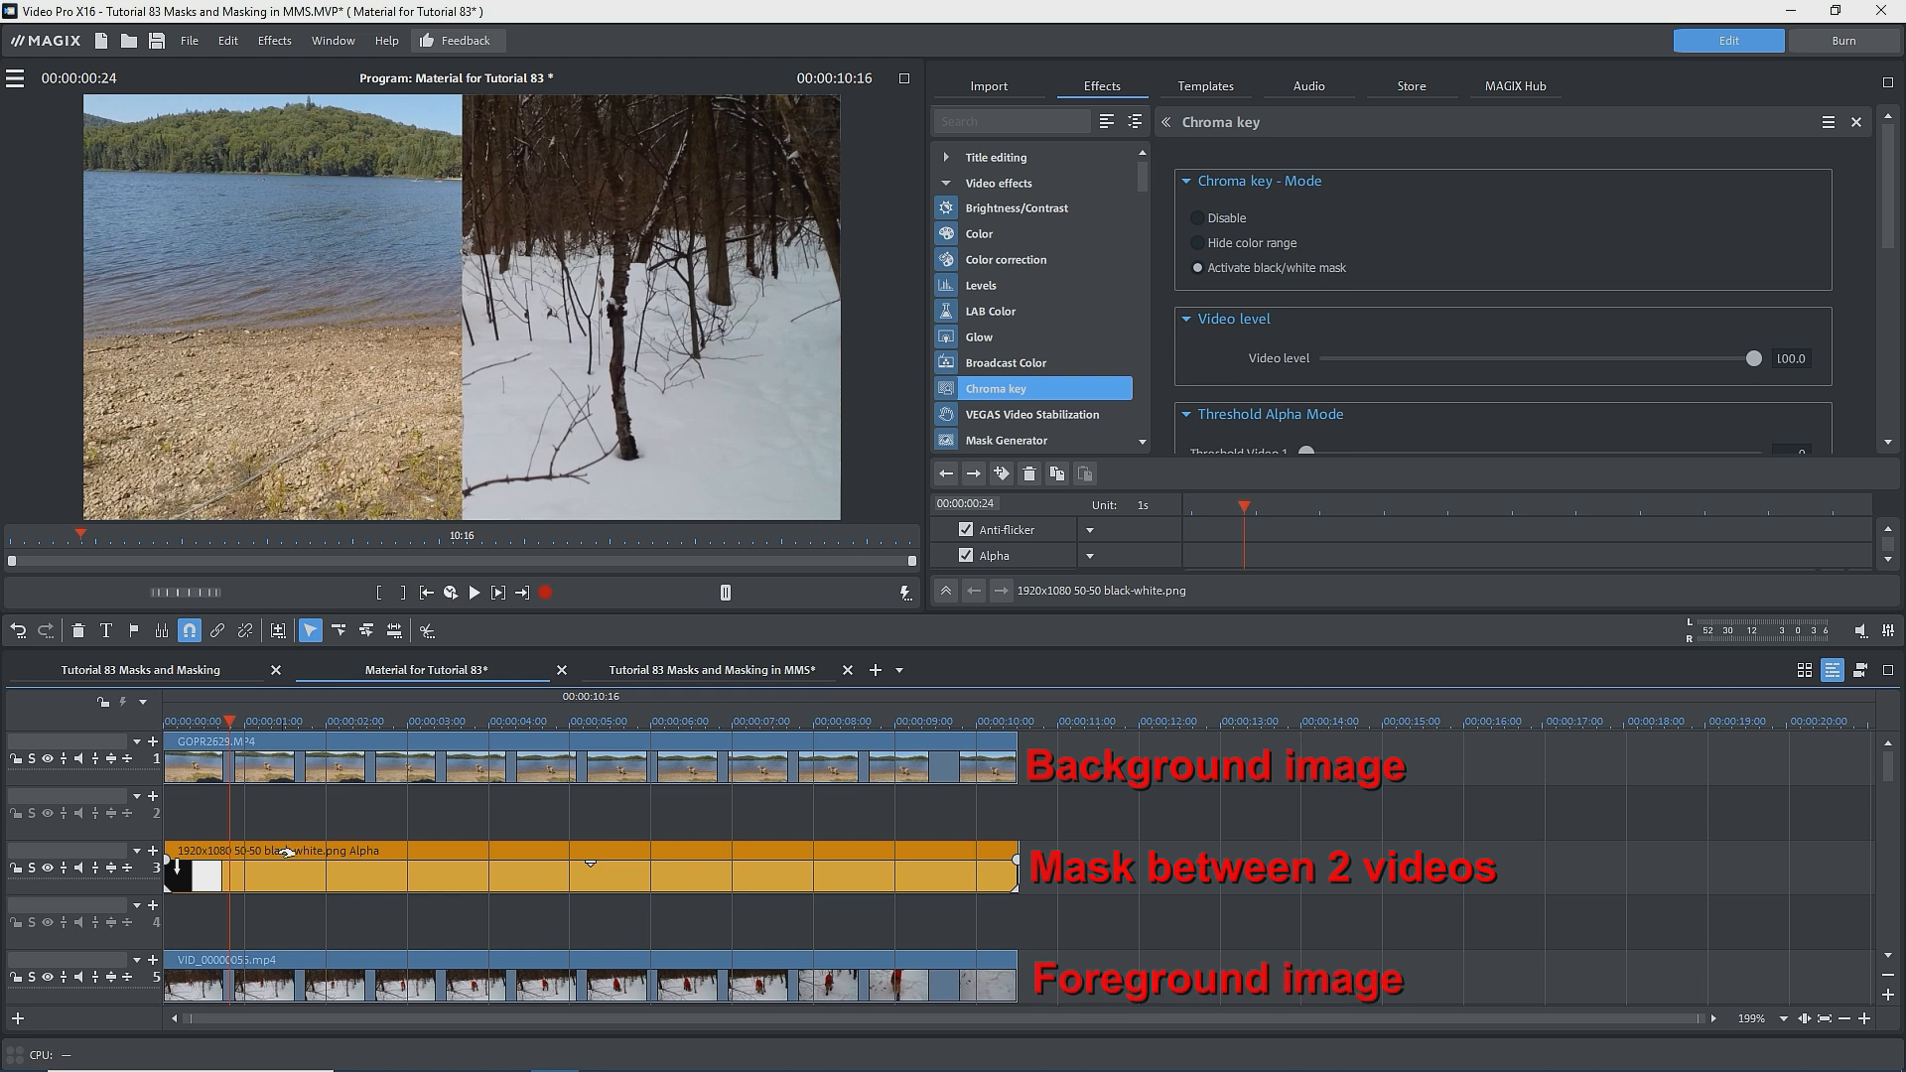
pyautogui.moveTo(287, 853); pyautogui.dragTo(330, 821)
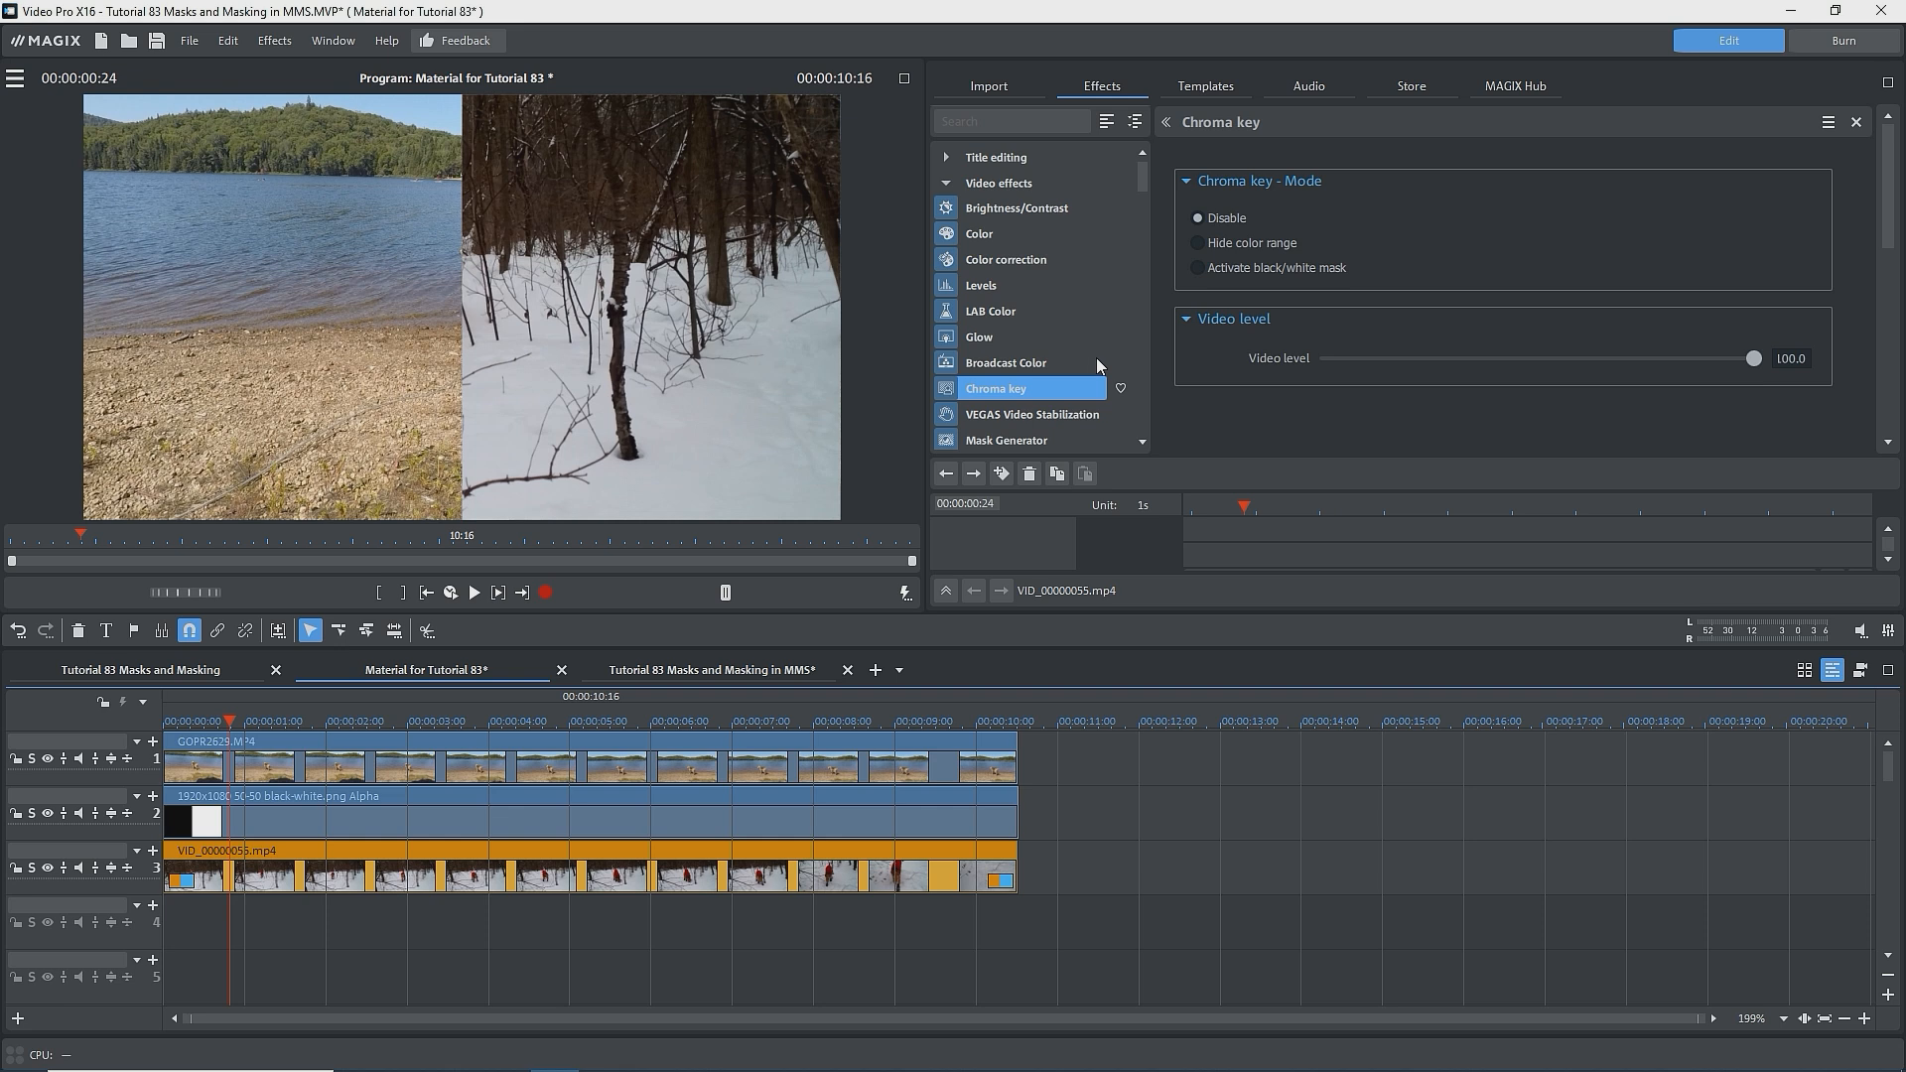
# Step: Try an Artistic blur of 98 with a higher quality on the mask, and reset the Sharpness effect
pyautogui.moveTo(1144, 183); pyautogui.dragTo(1151, 210)
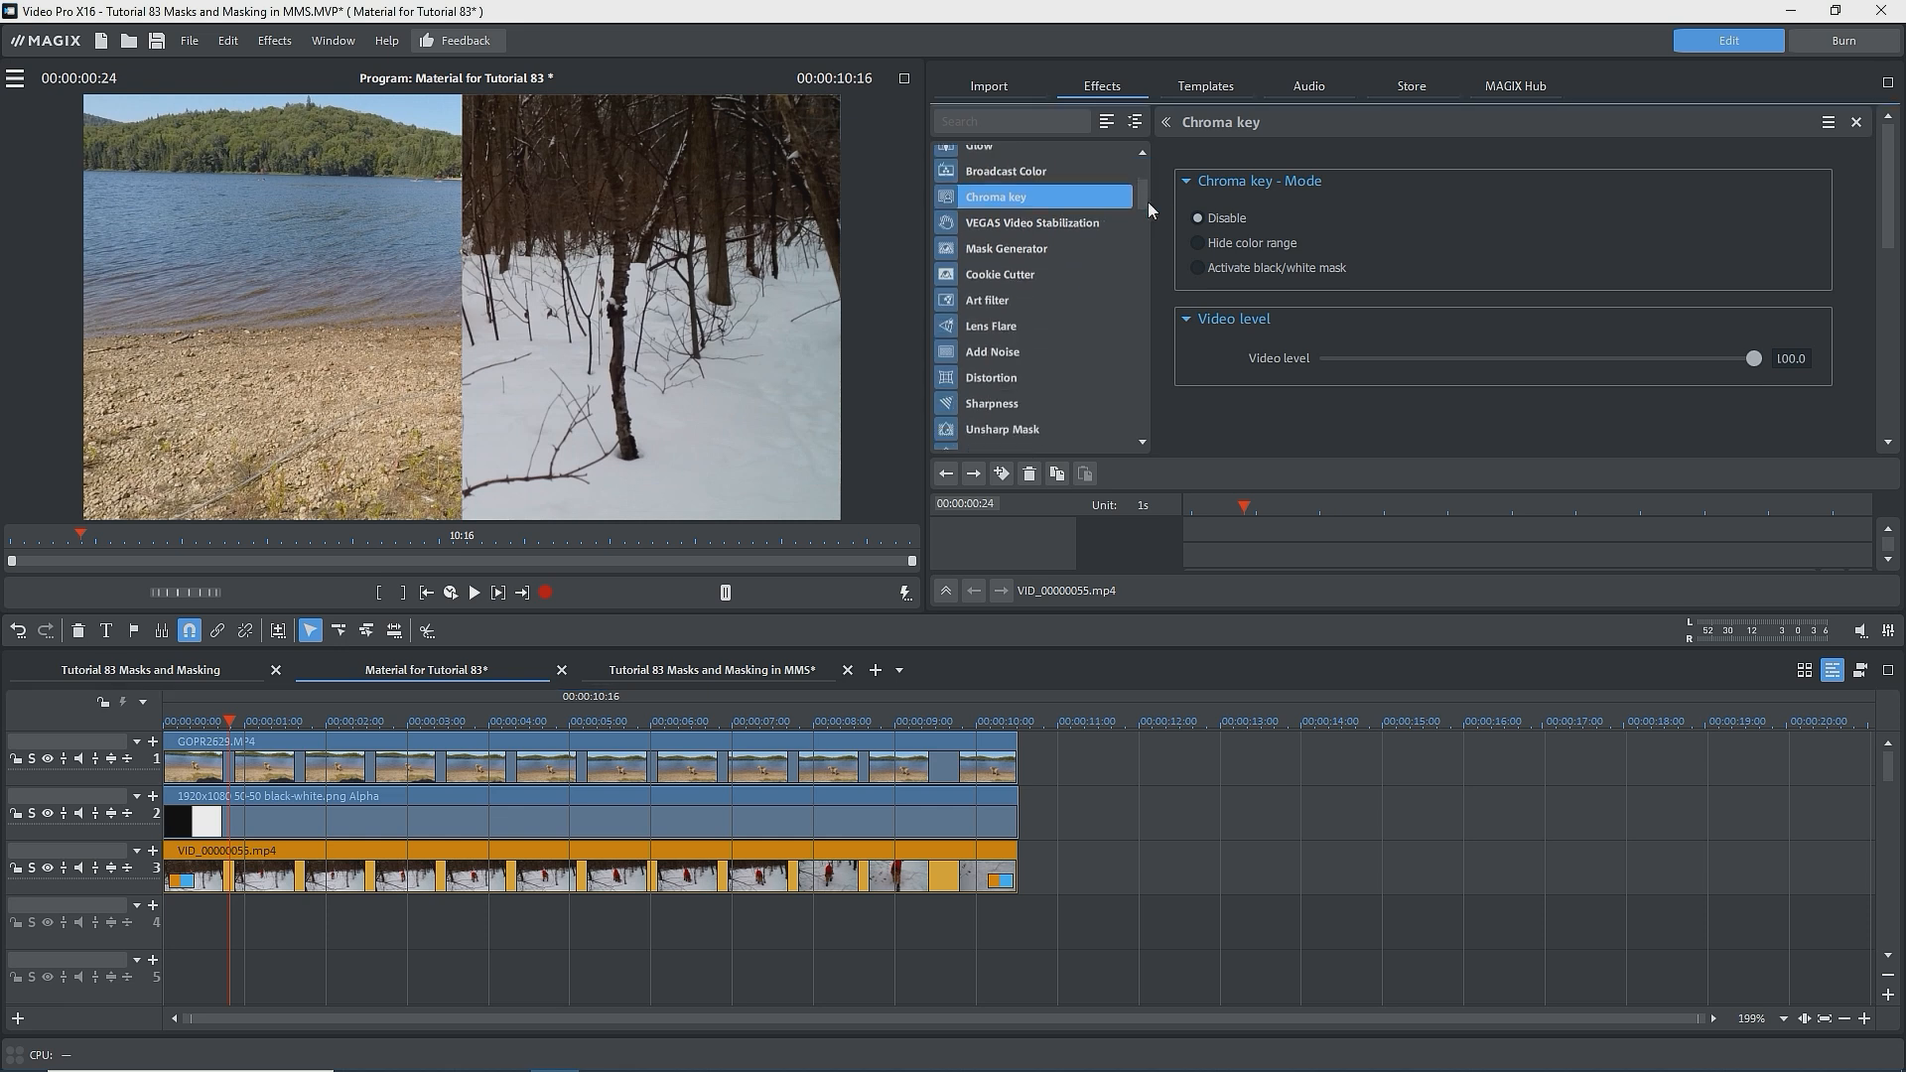
pyautogui.click(994, 393)
pyautogui.moveTo(1885, 193); pyautogui.dragTo(1887, 296)
pyautogui.moveTo(1270, 256); pyautogui.dragTo(1739, 259)
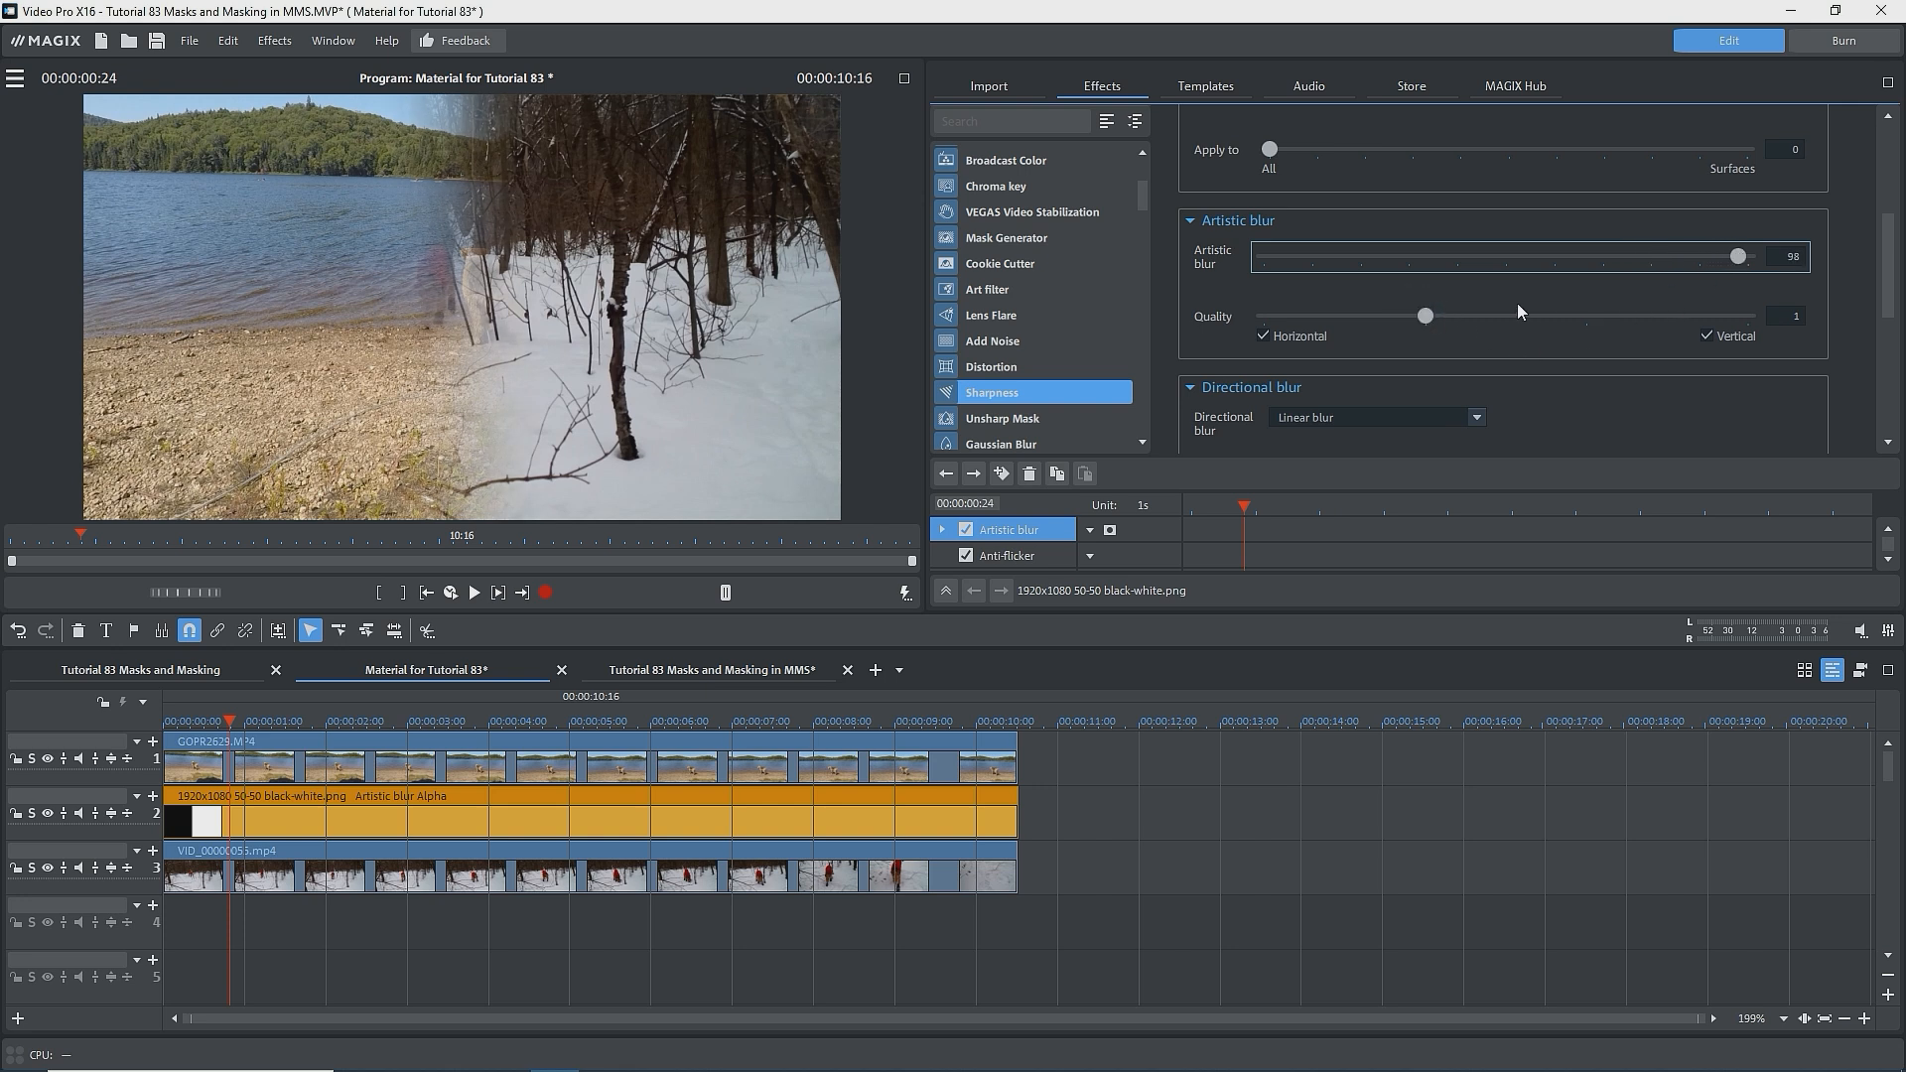
pyautogui.click(1441, 317)
pyautogui.moveTo(1426, 316); pyautogui.dragTo(1661, 321)
pyautogui.click(1856, 123)
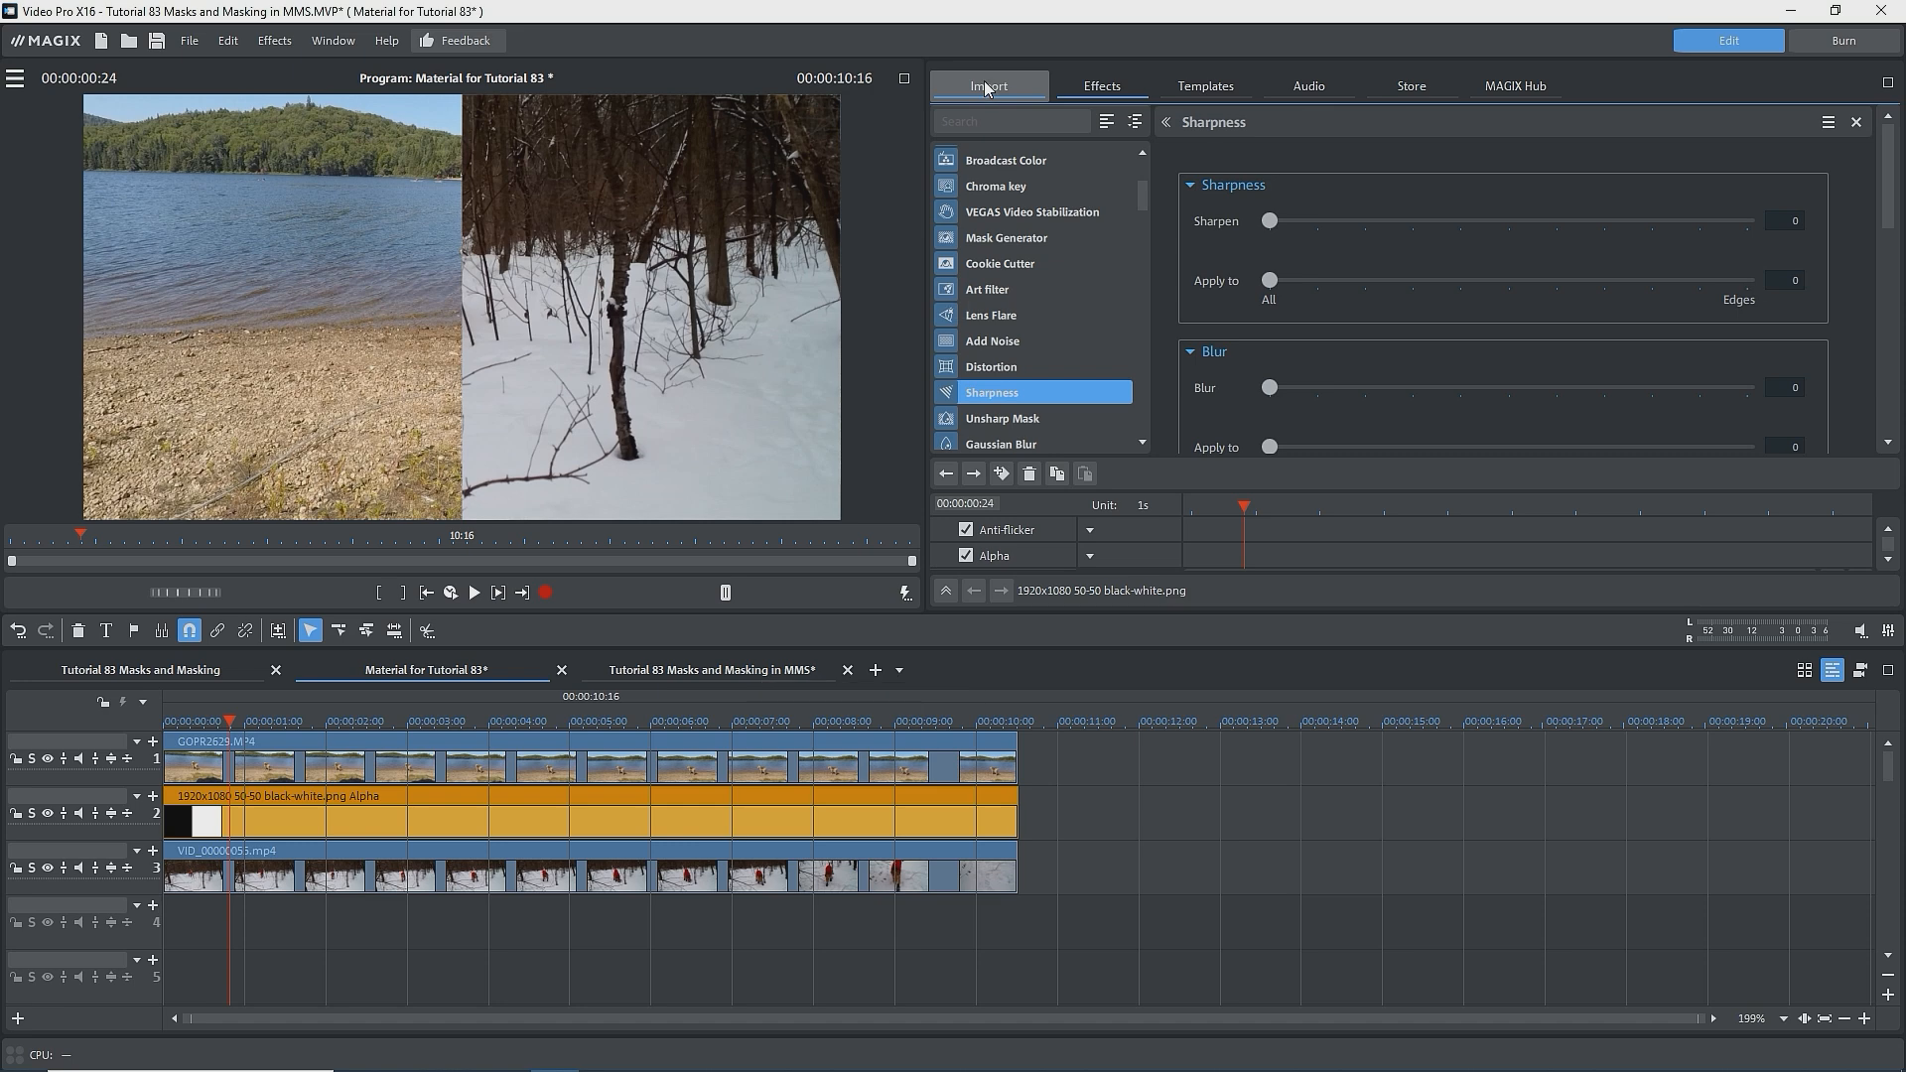
# Step: Replace the hard-edged mask on track 2 with 1920x1080 50-50 black-white feather1.png, placed at the timeline start
pyautogui.click(987, 88)
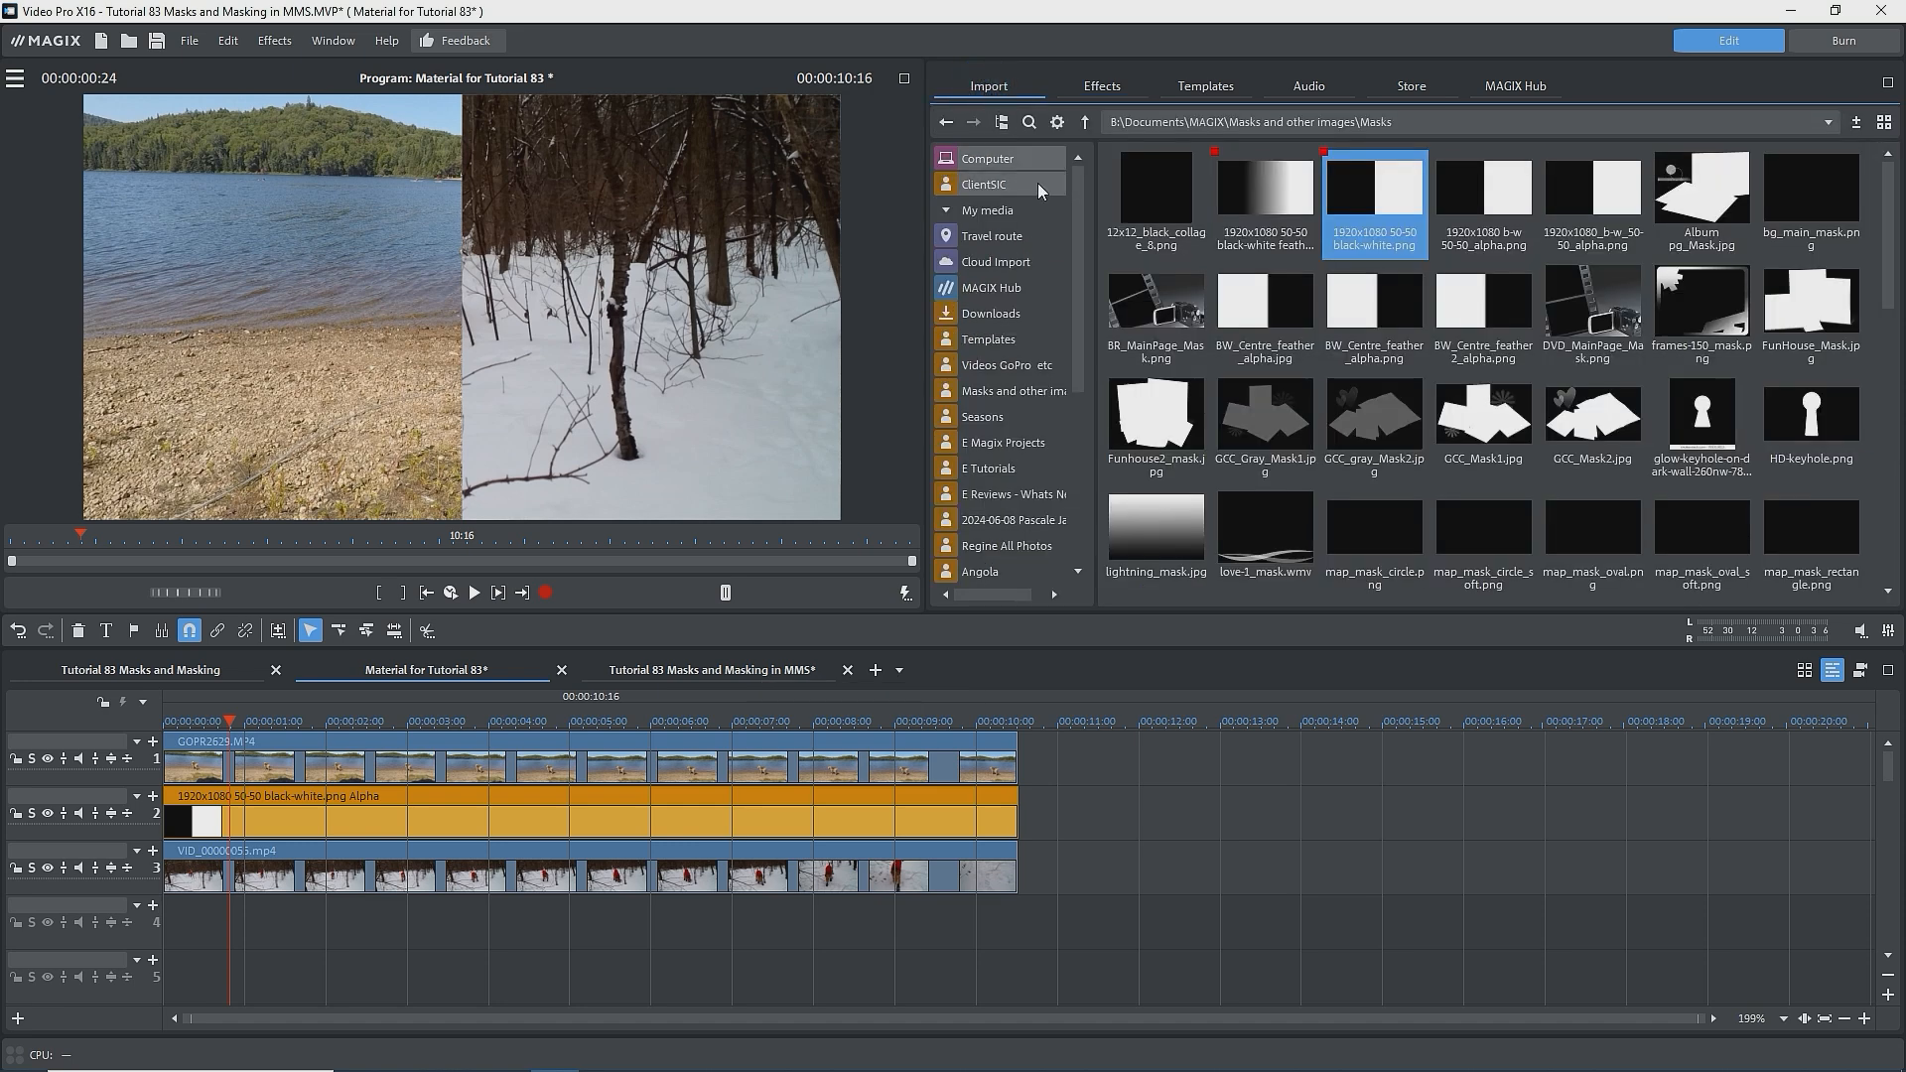
pyautogui.click(1261, 198)
pyautogui.moveTo(1261, 198); pyautogui.dragTo(1116, 814)
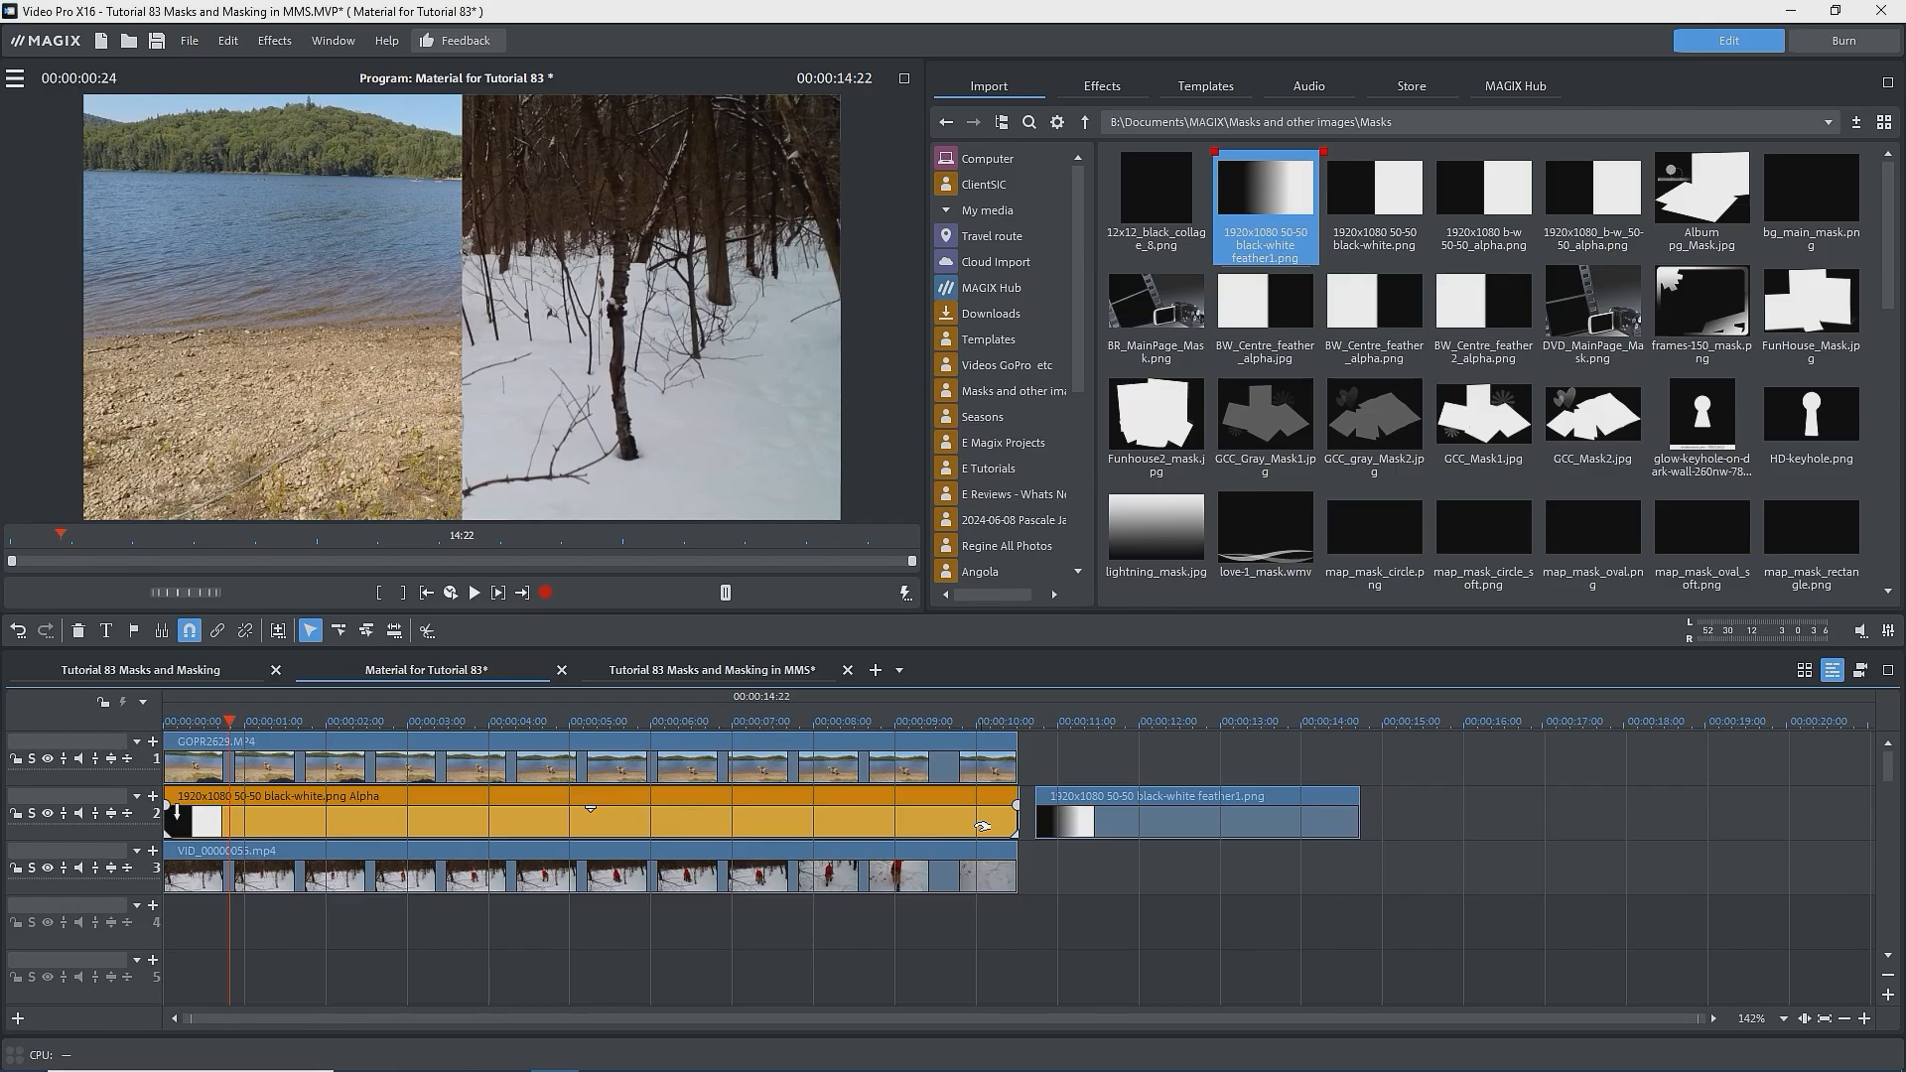
pyautogui.press('Delete')
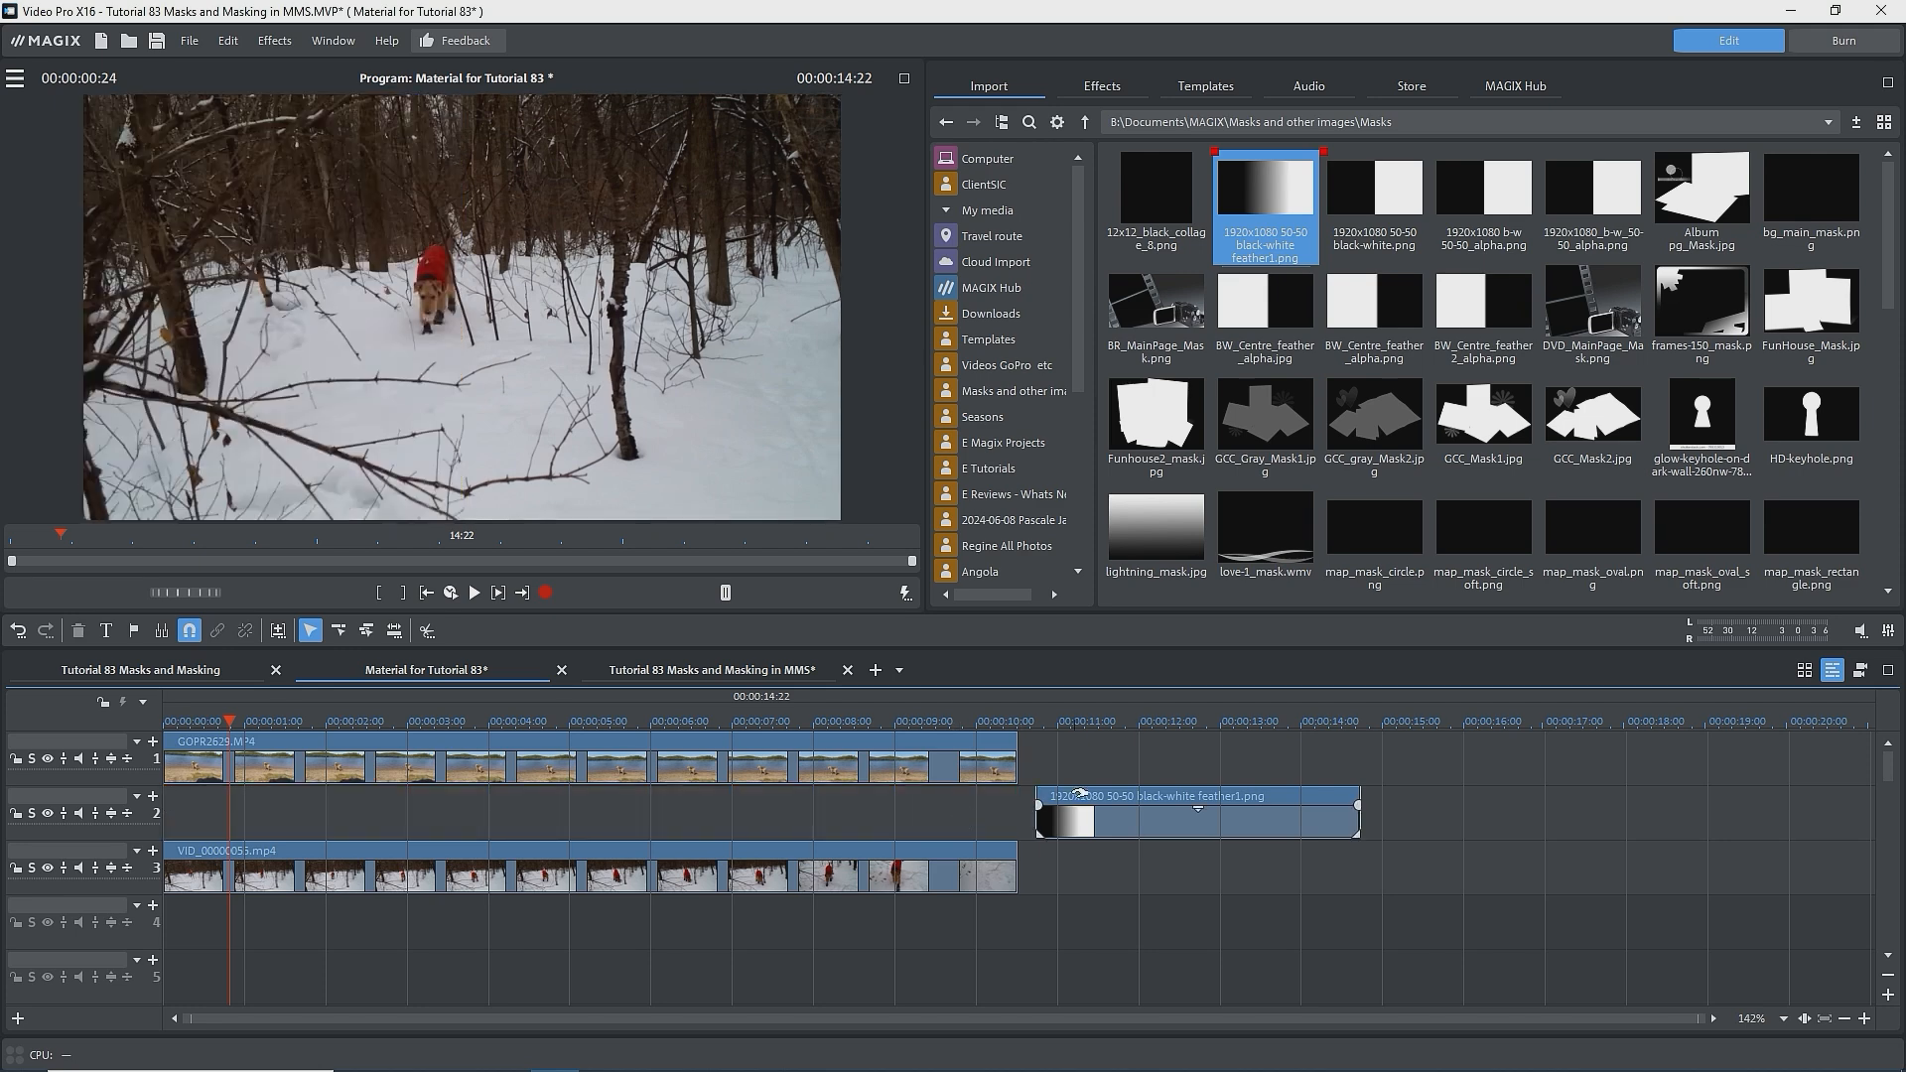
pyautogui.moveTo(1330, 814); pyautogui.dragTo(119, 801)
# Step: Try the feathered image as a Chroma key black/white mask, and delete it from track 2
pyautogui.click(1102, 85)
pyautogui.click(1003, 185)
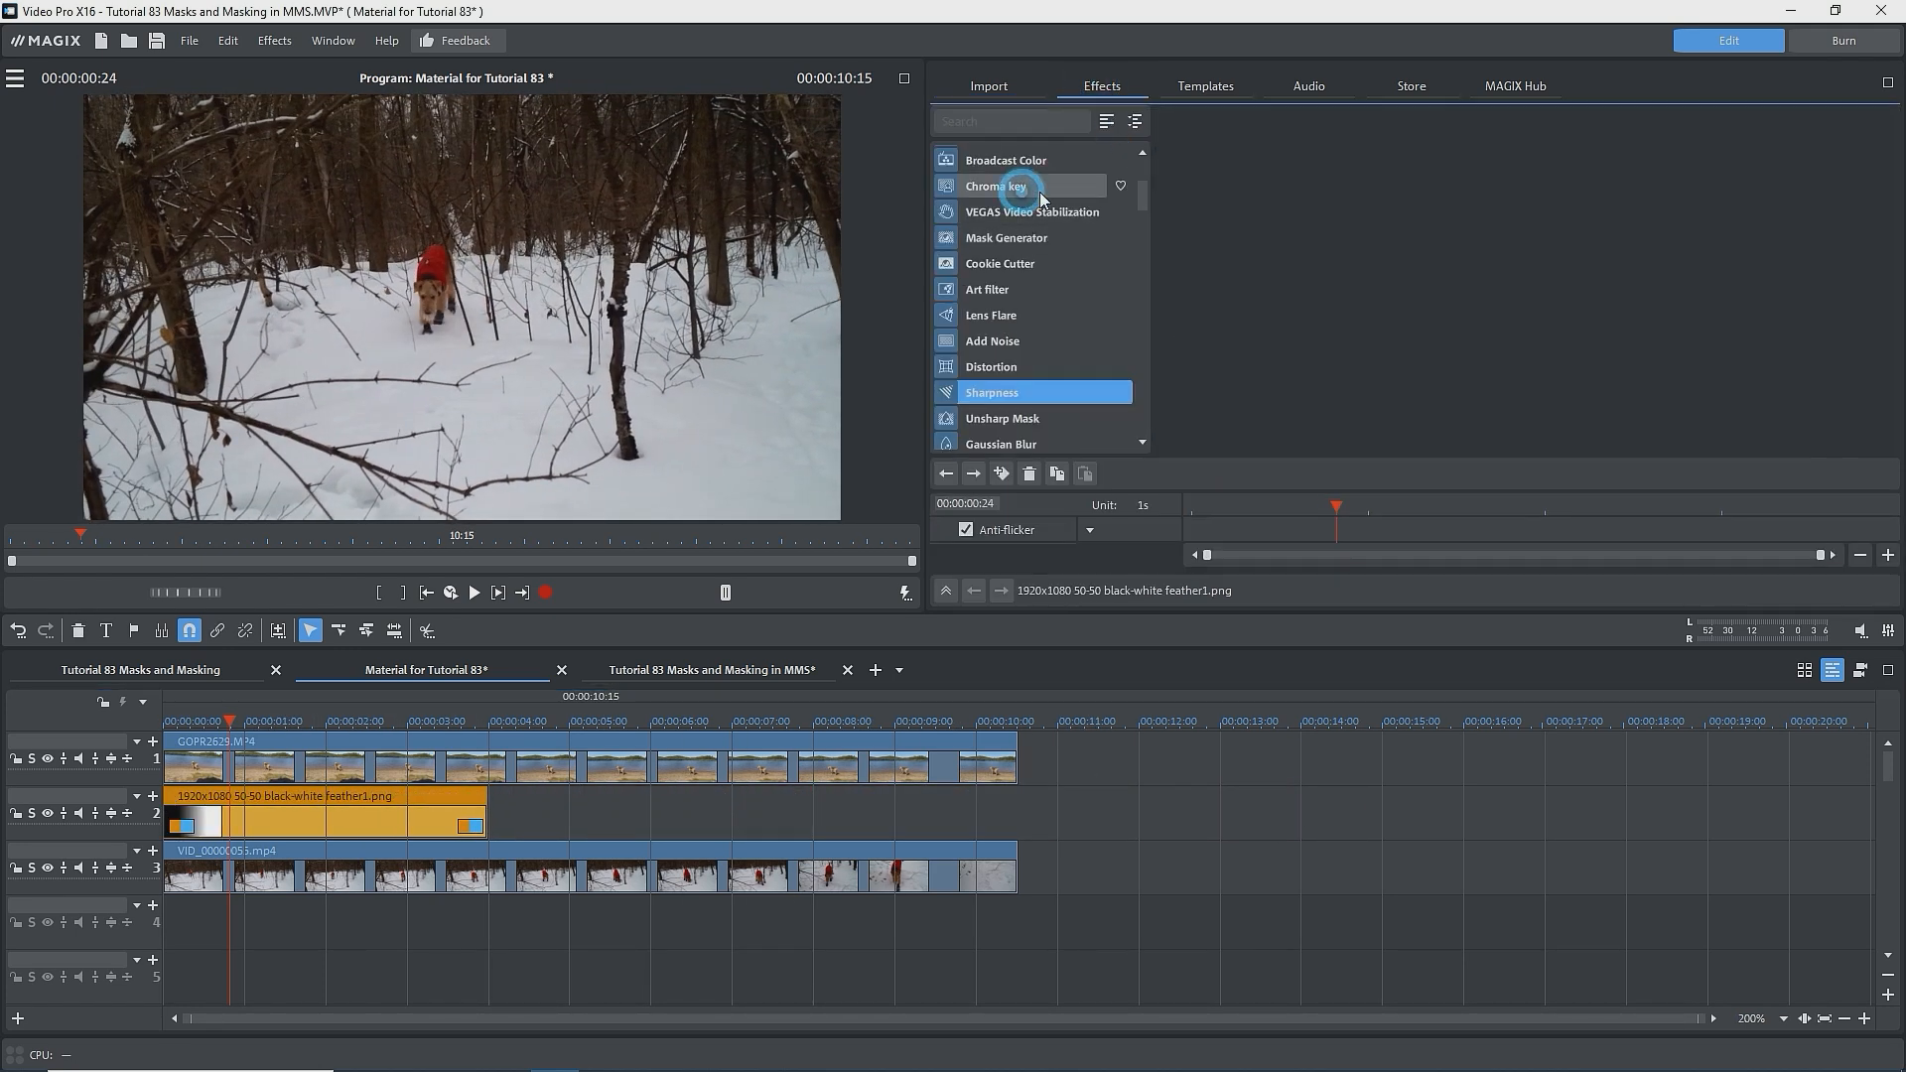
pyautogui.click(1199, 268)
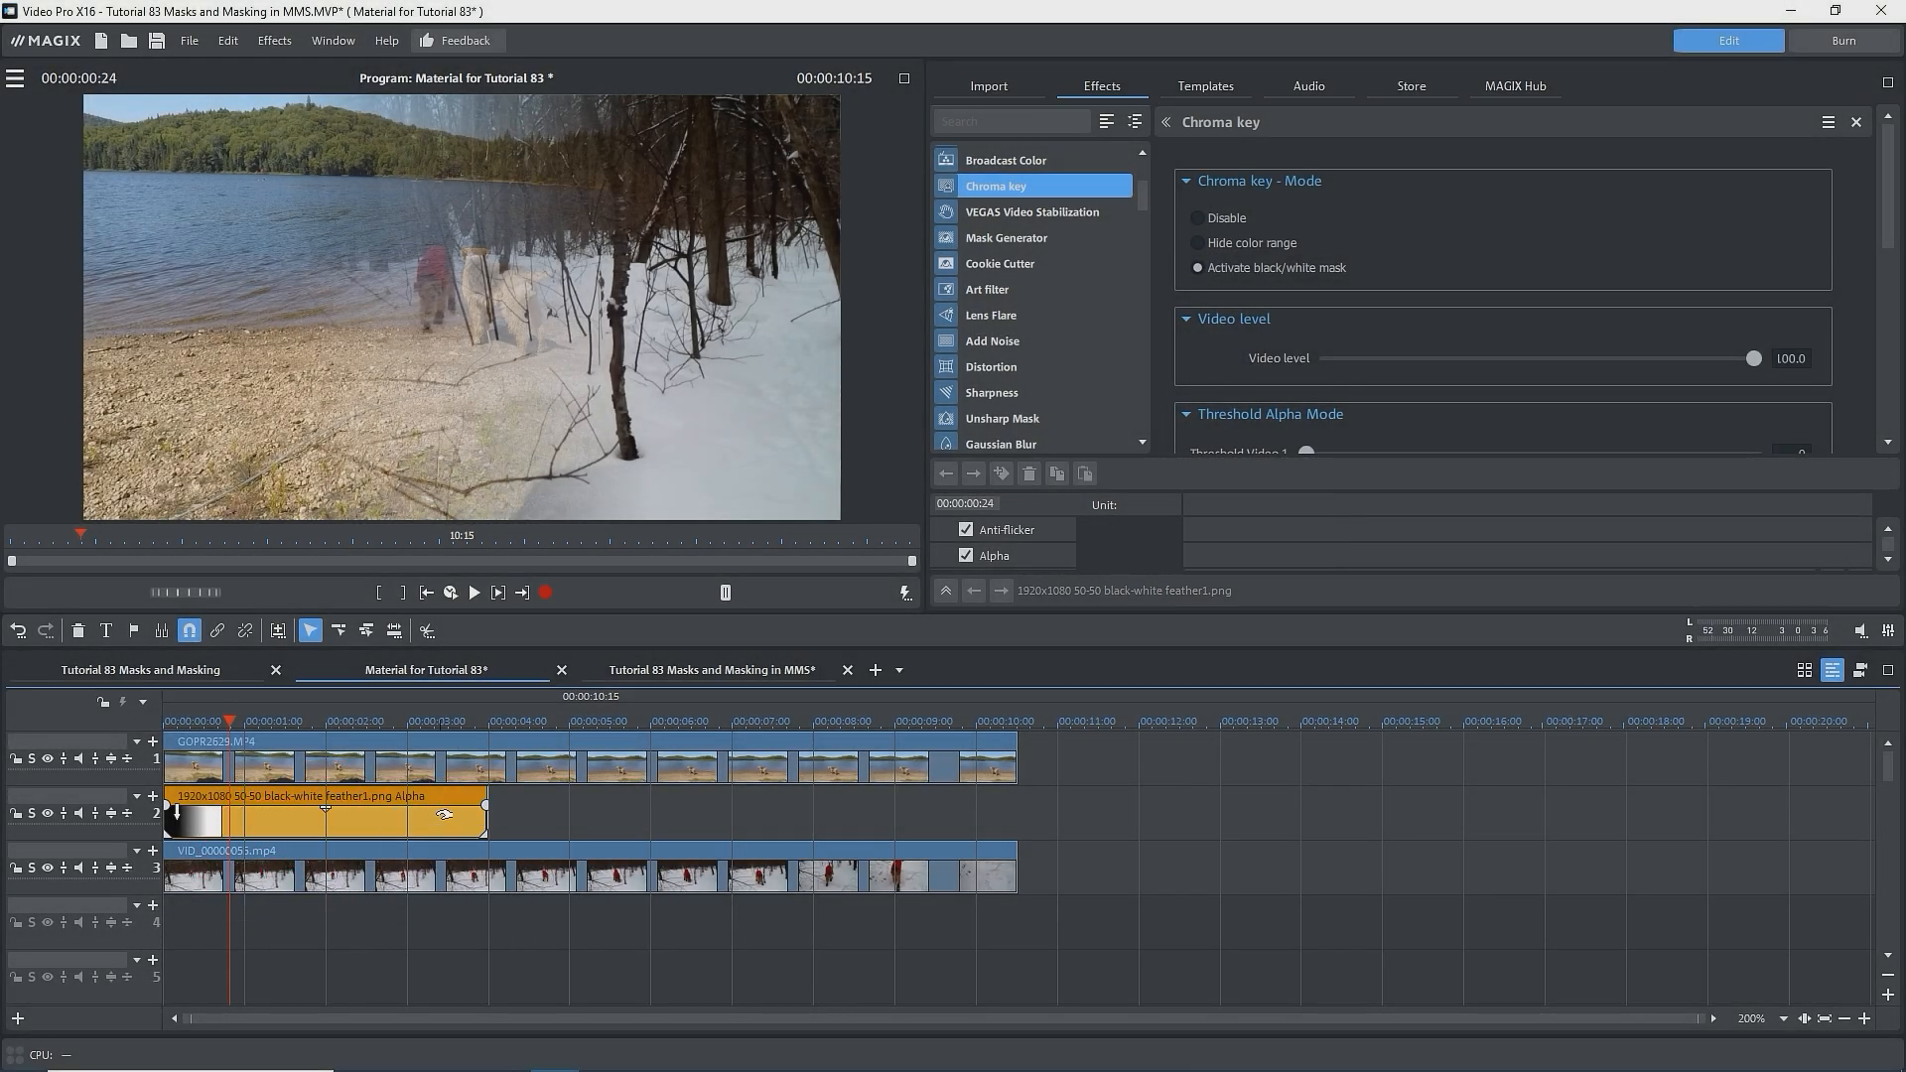
pyautogui.press('Delete')
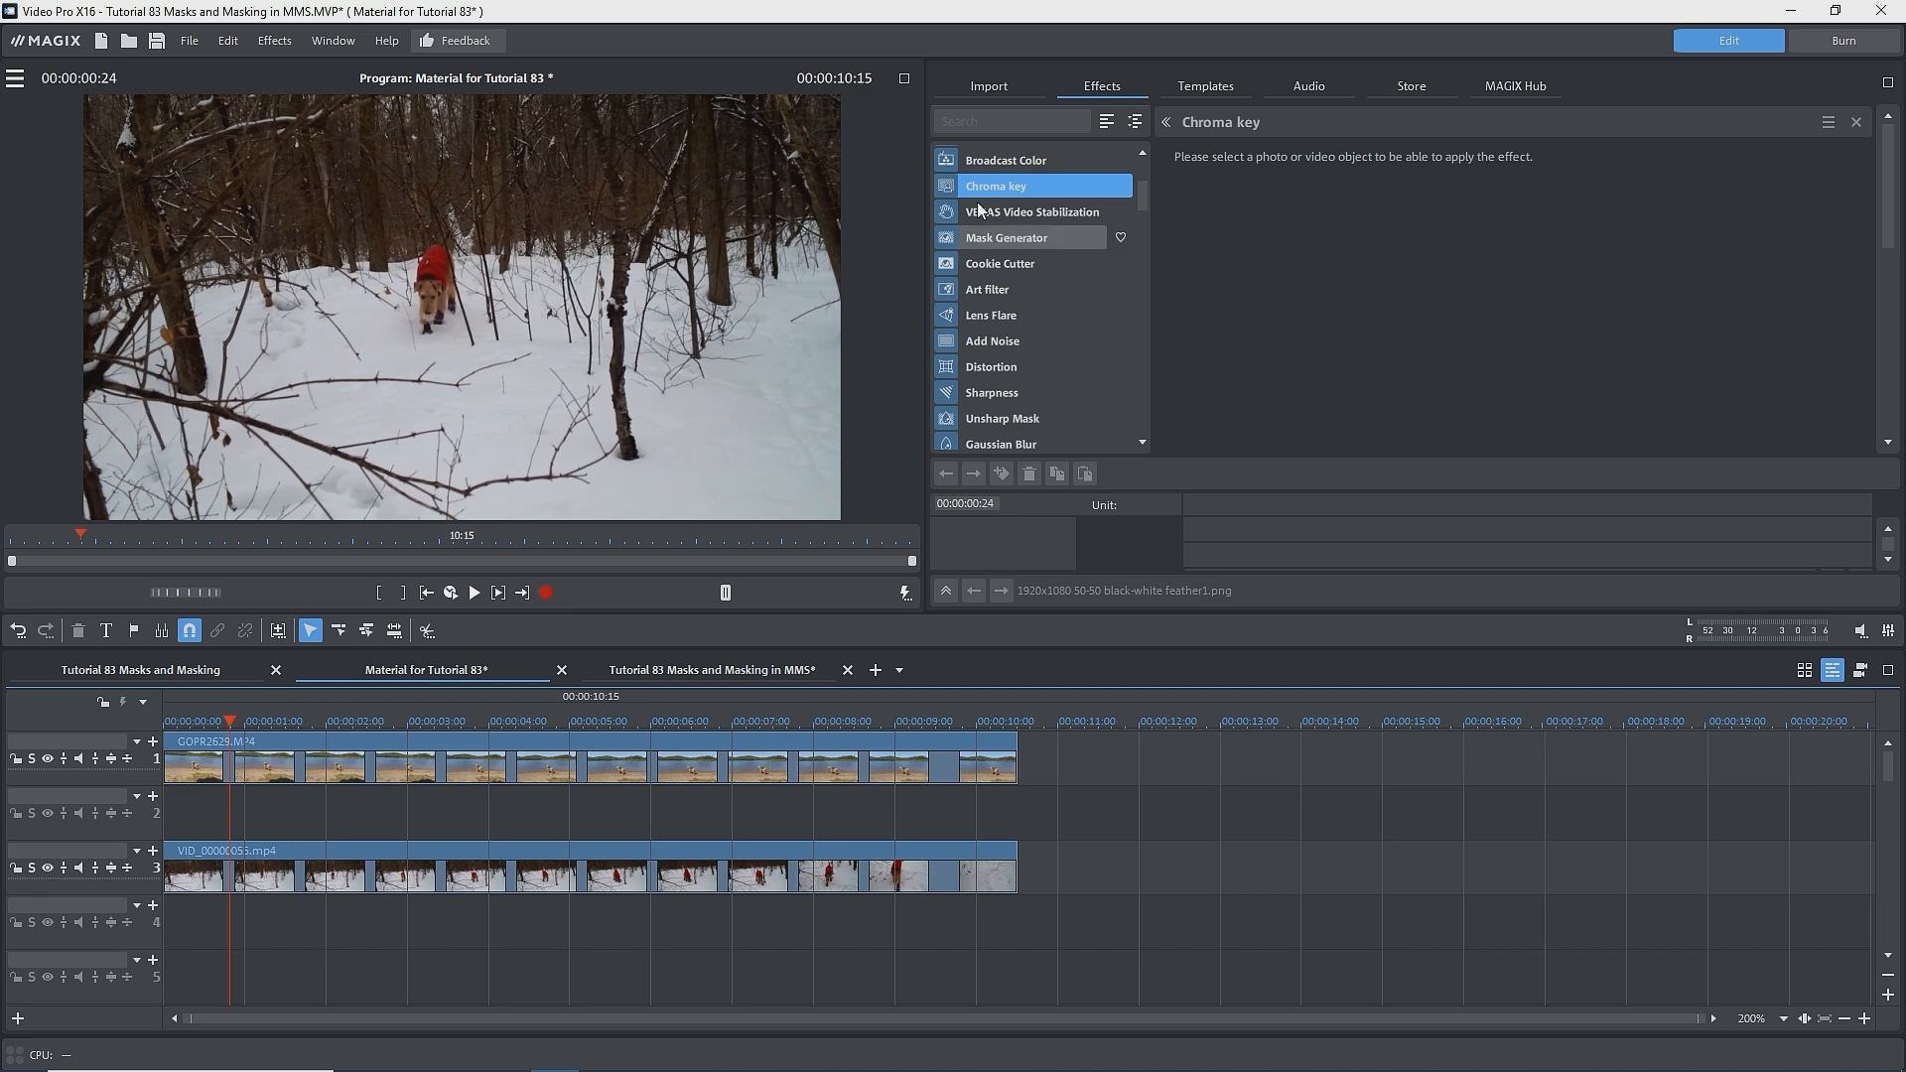
# Step: Place the circular layer mask 09 near the start of track 2, between the two videos
pyautogui.click(1206, 85)
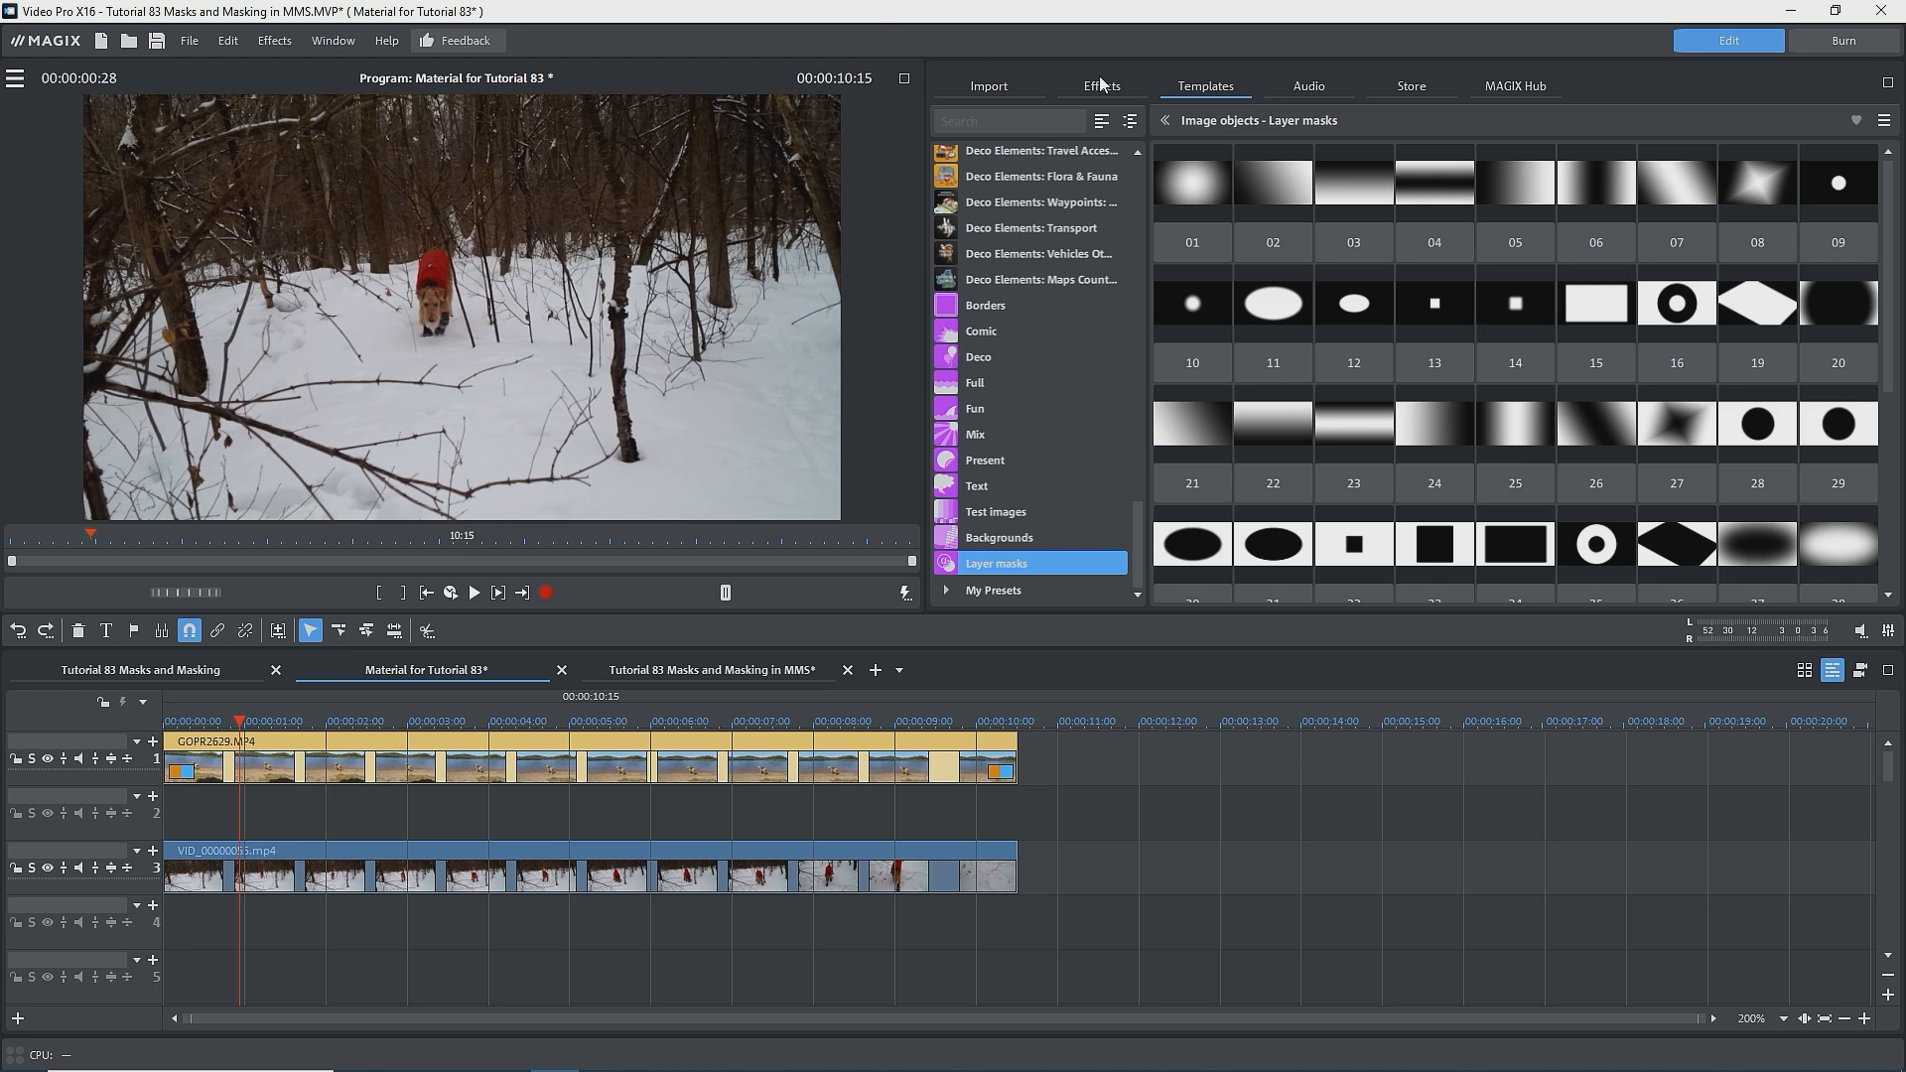
pyautogui.moveTo(1824, 192)
pyautogui.moveTo(1824, 192); pyautogui.dragTo(260, 809)
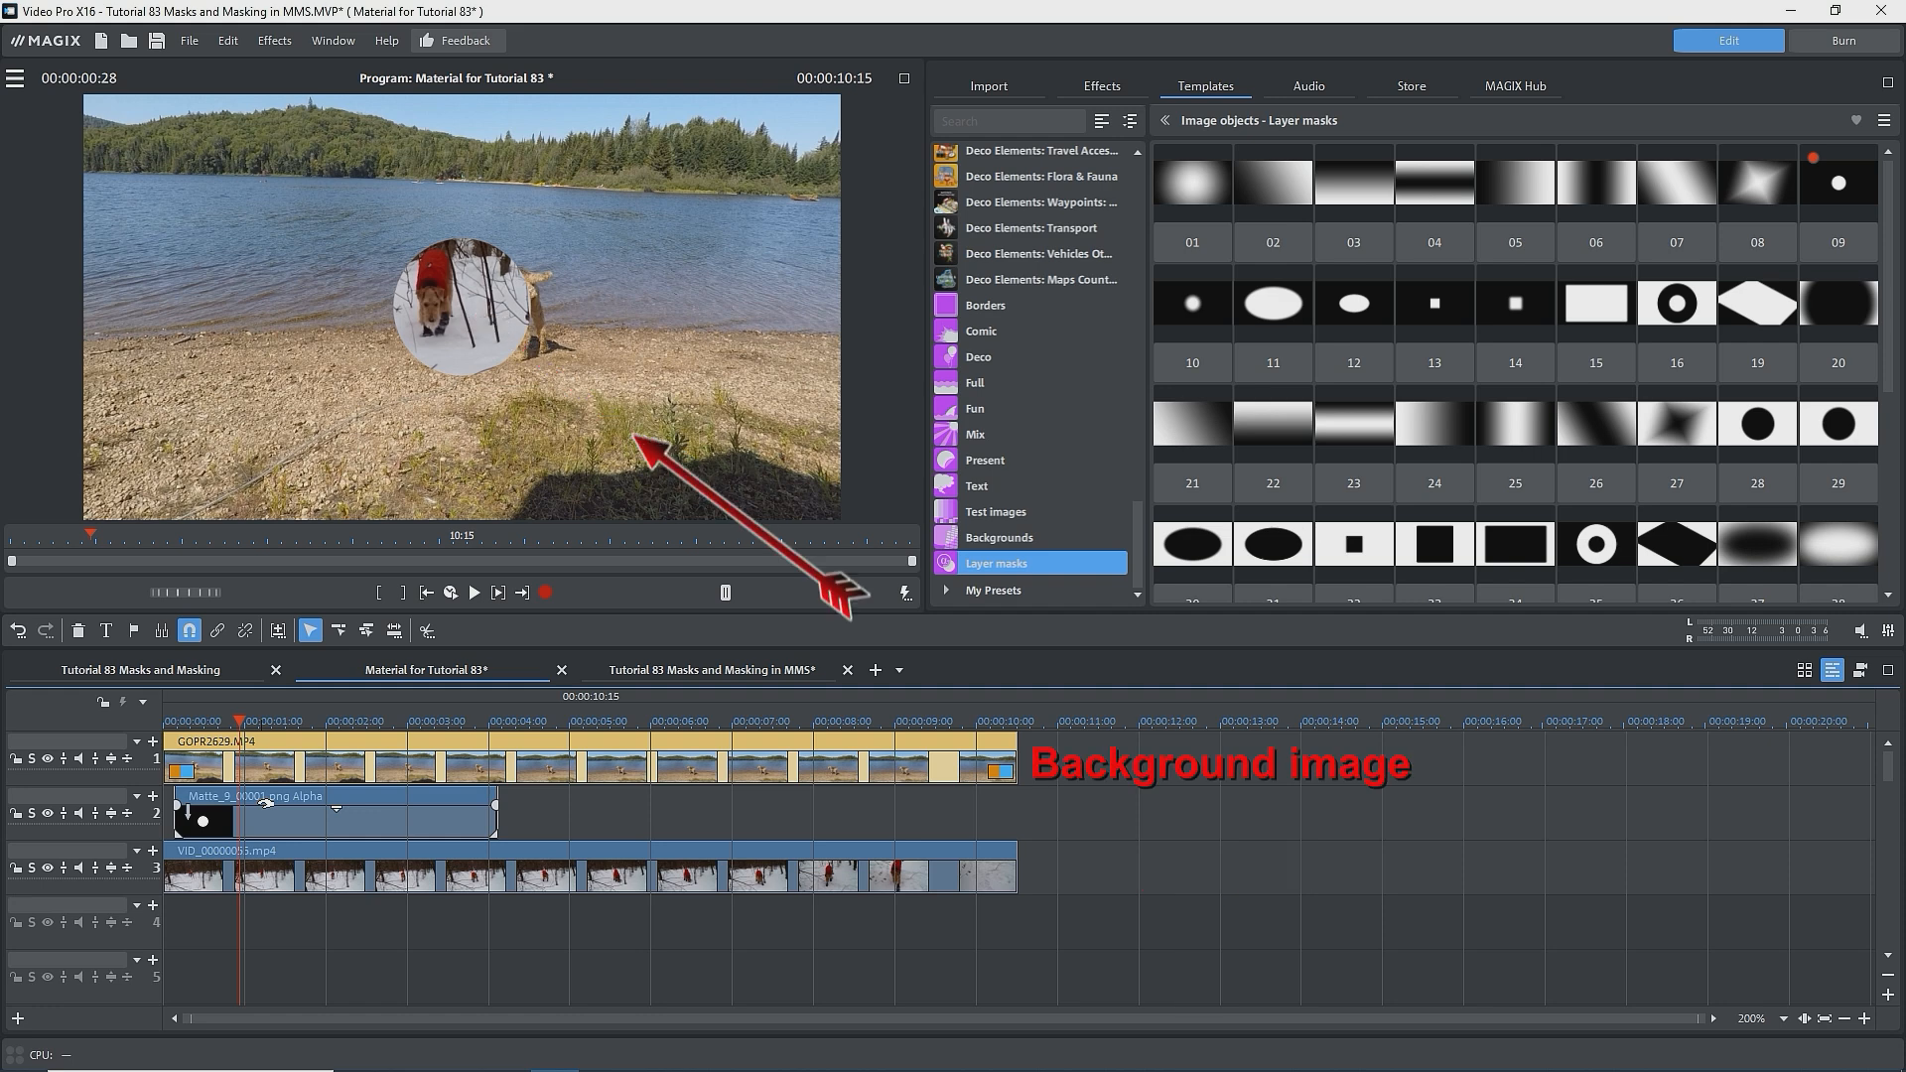
# Step: Apply Size/Position/Rotation to the circular mask and set its width to 161 % with the input fields combined
pyautogui.click(1099, 86)
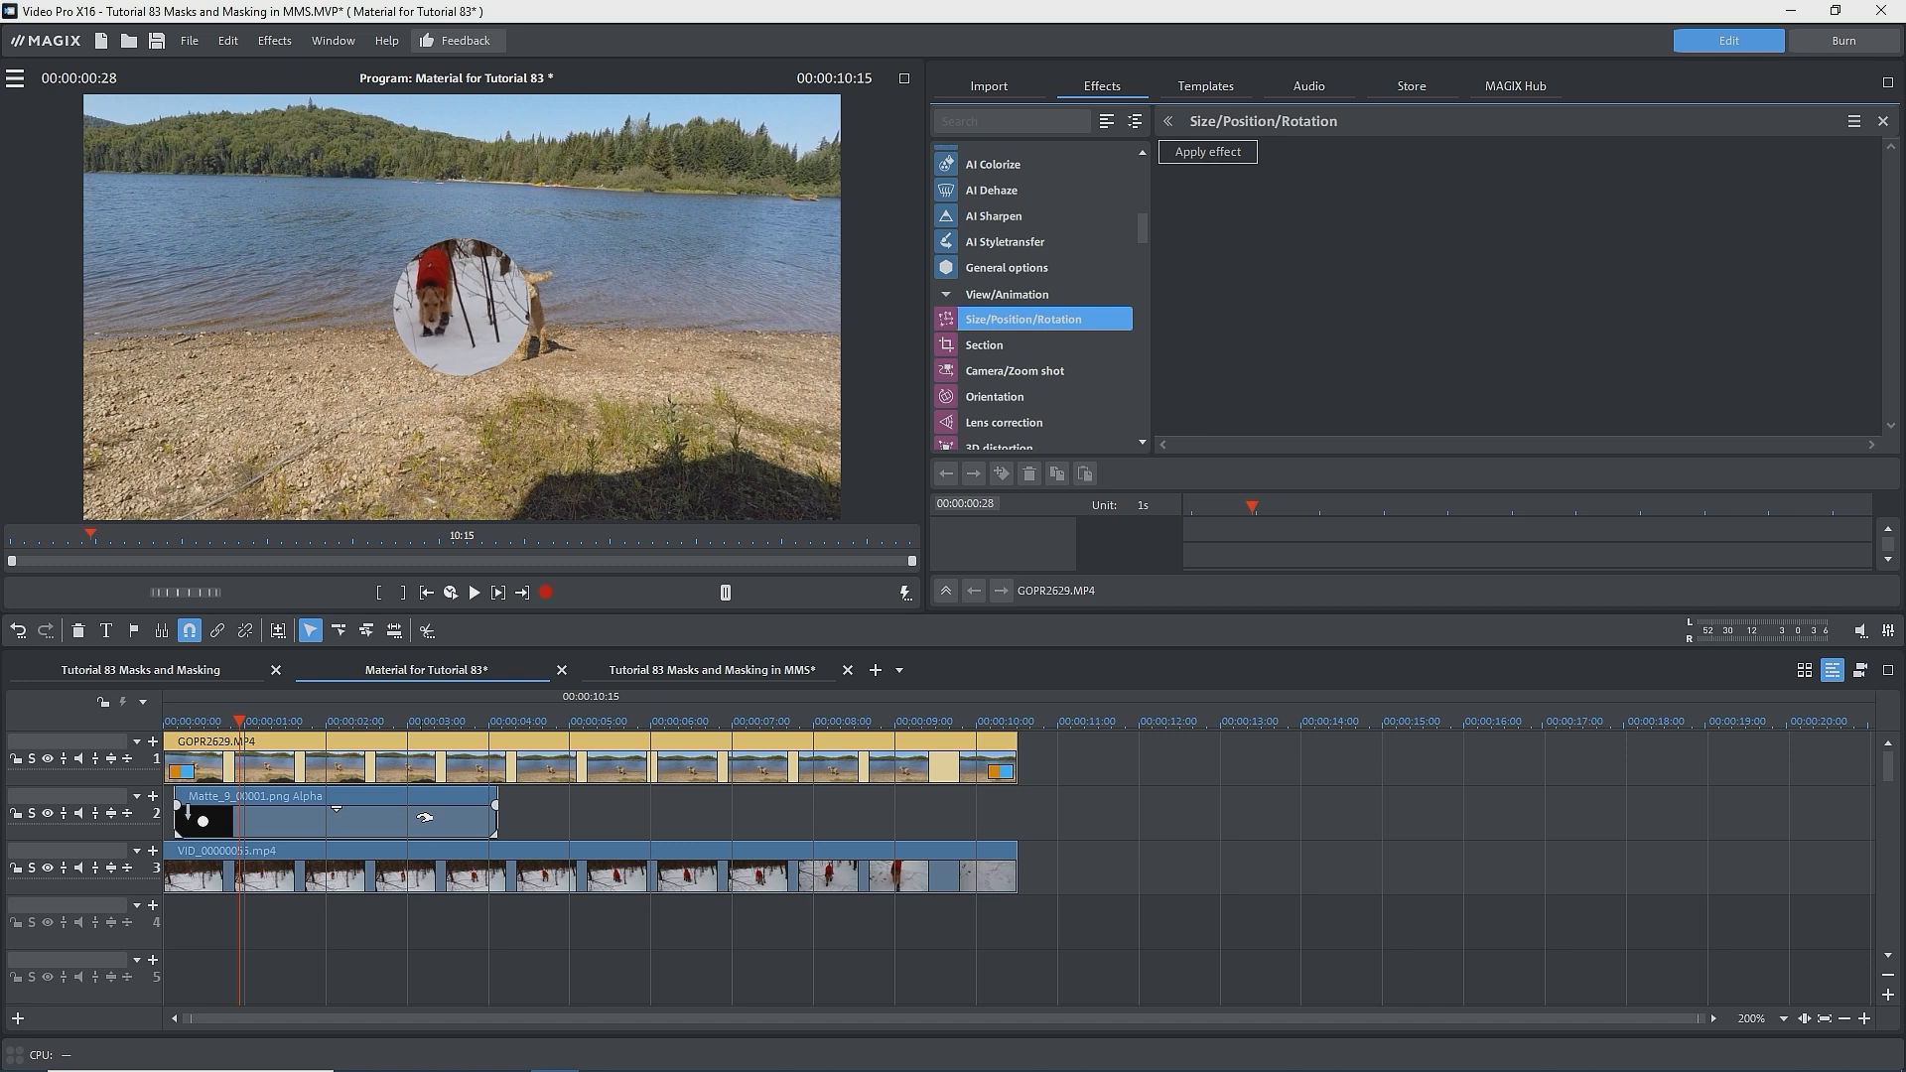
pyautogui.click(425, 817)
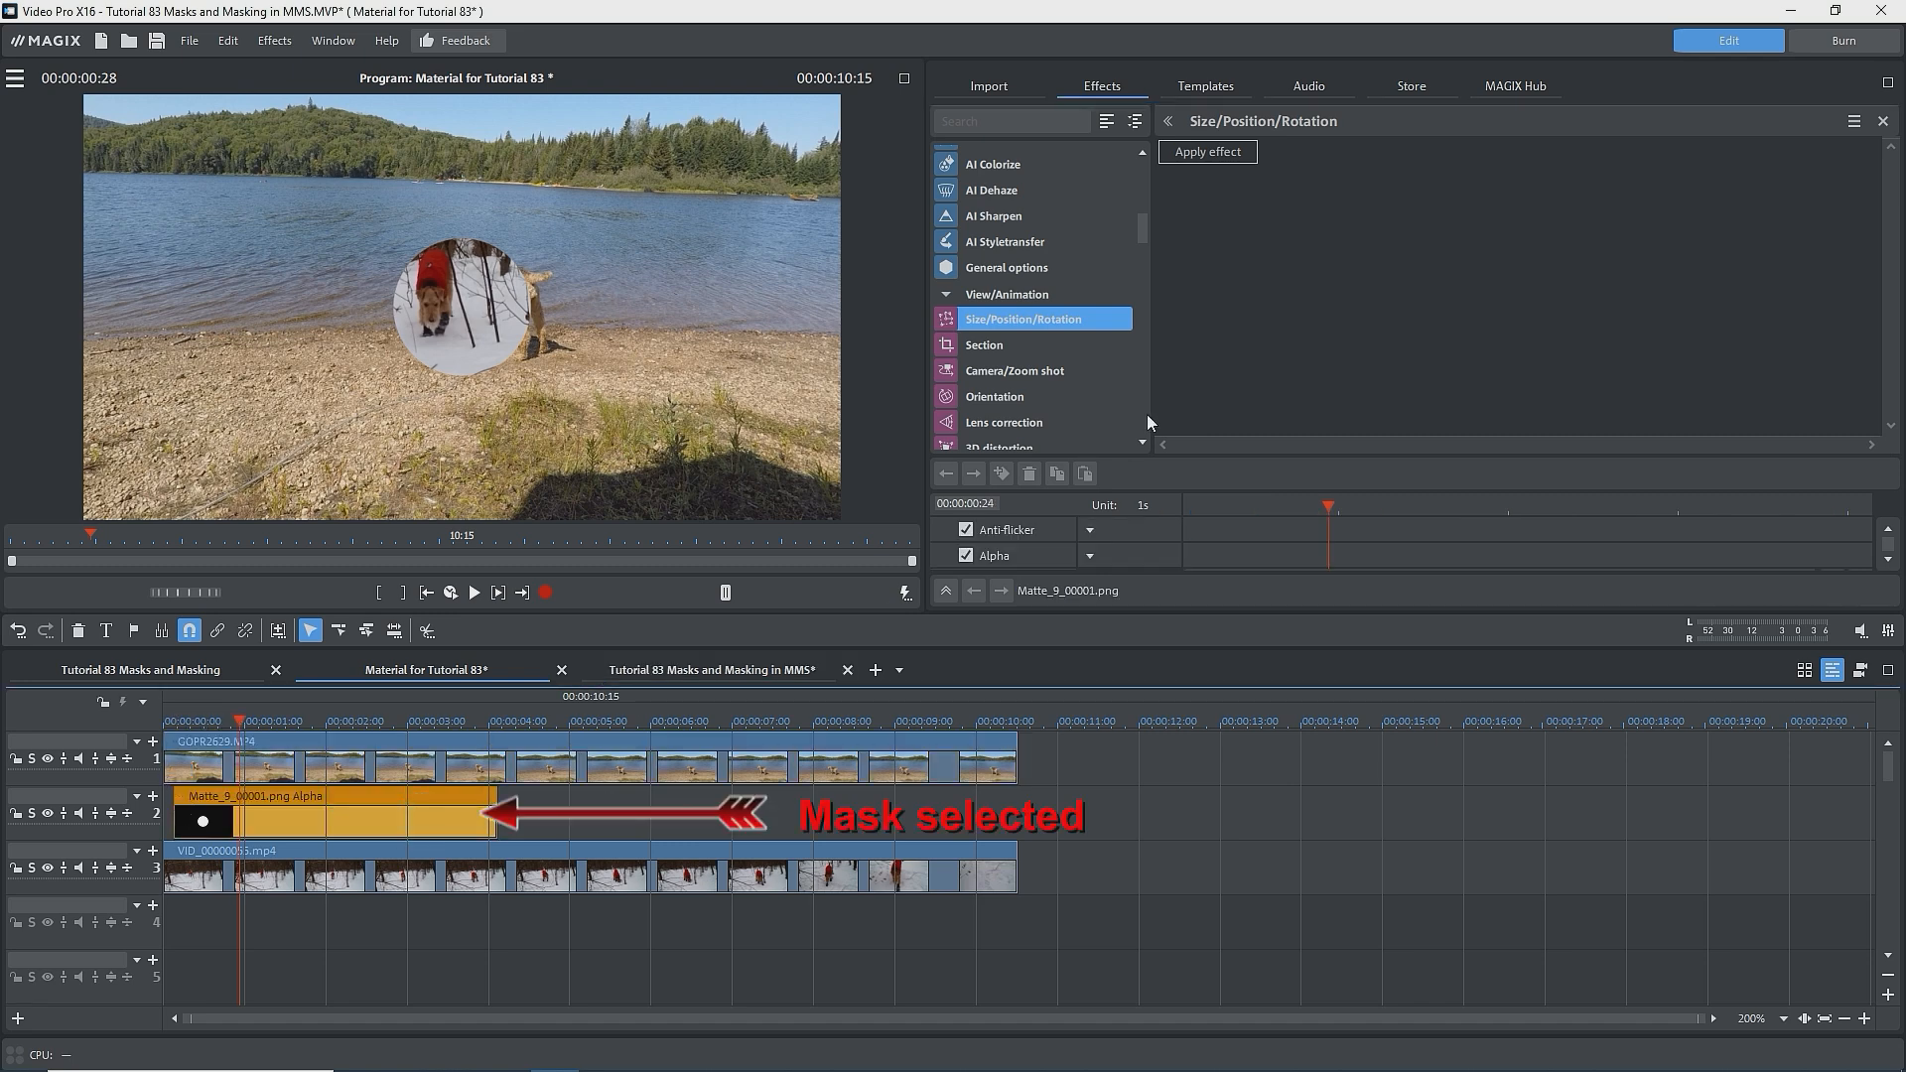
pyautogui.click(1212, 152)
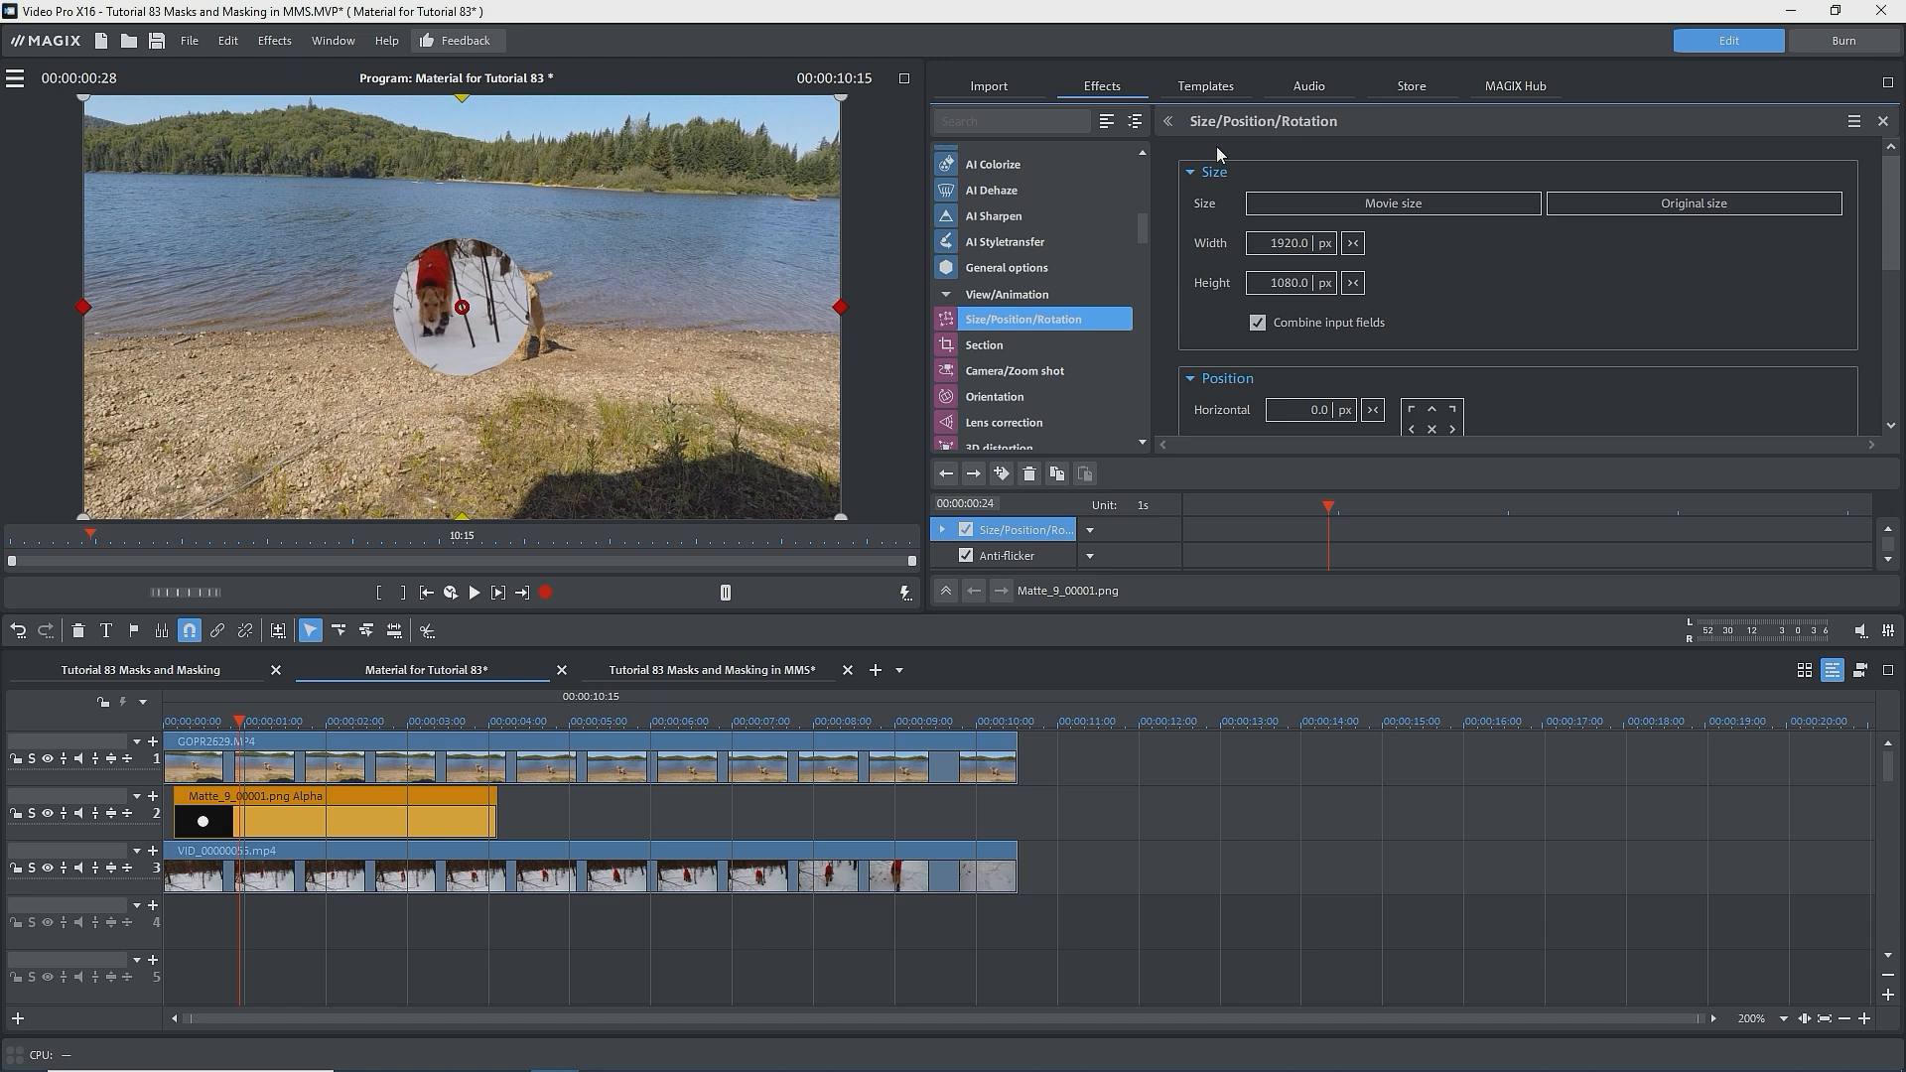
pyautogui.click(1325, 245)
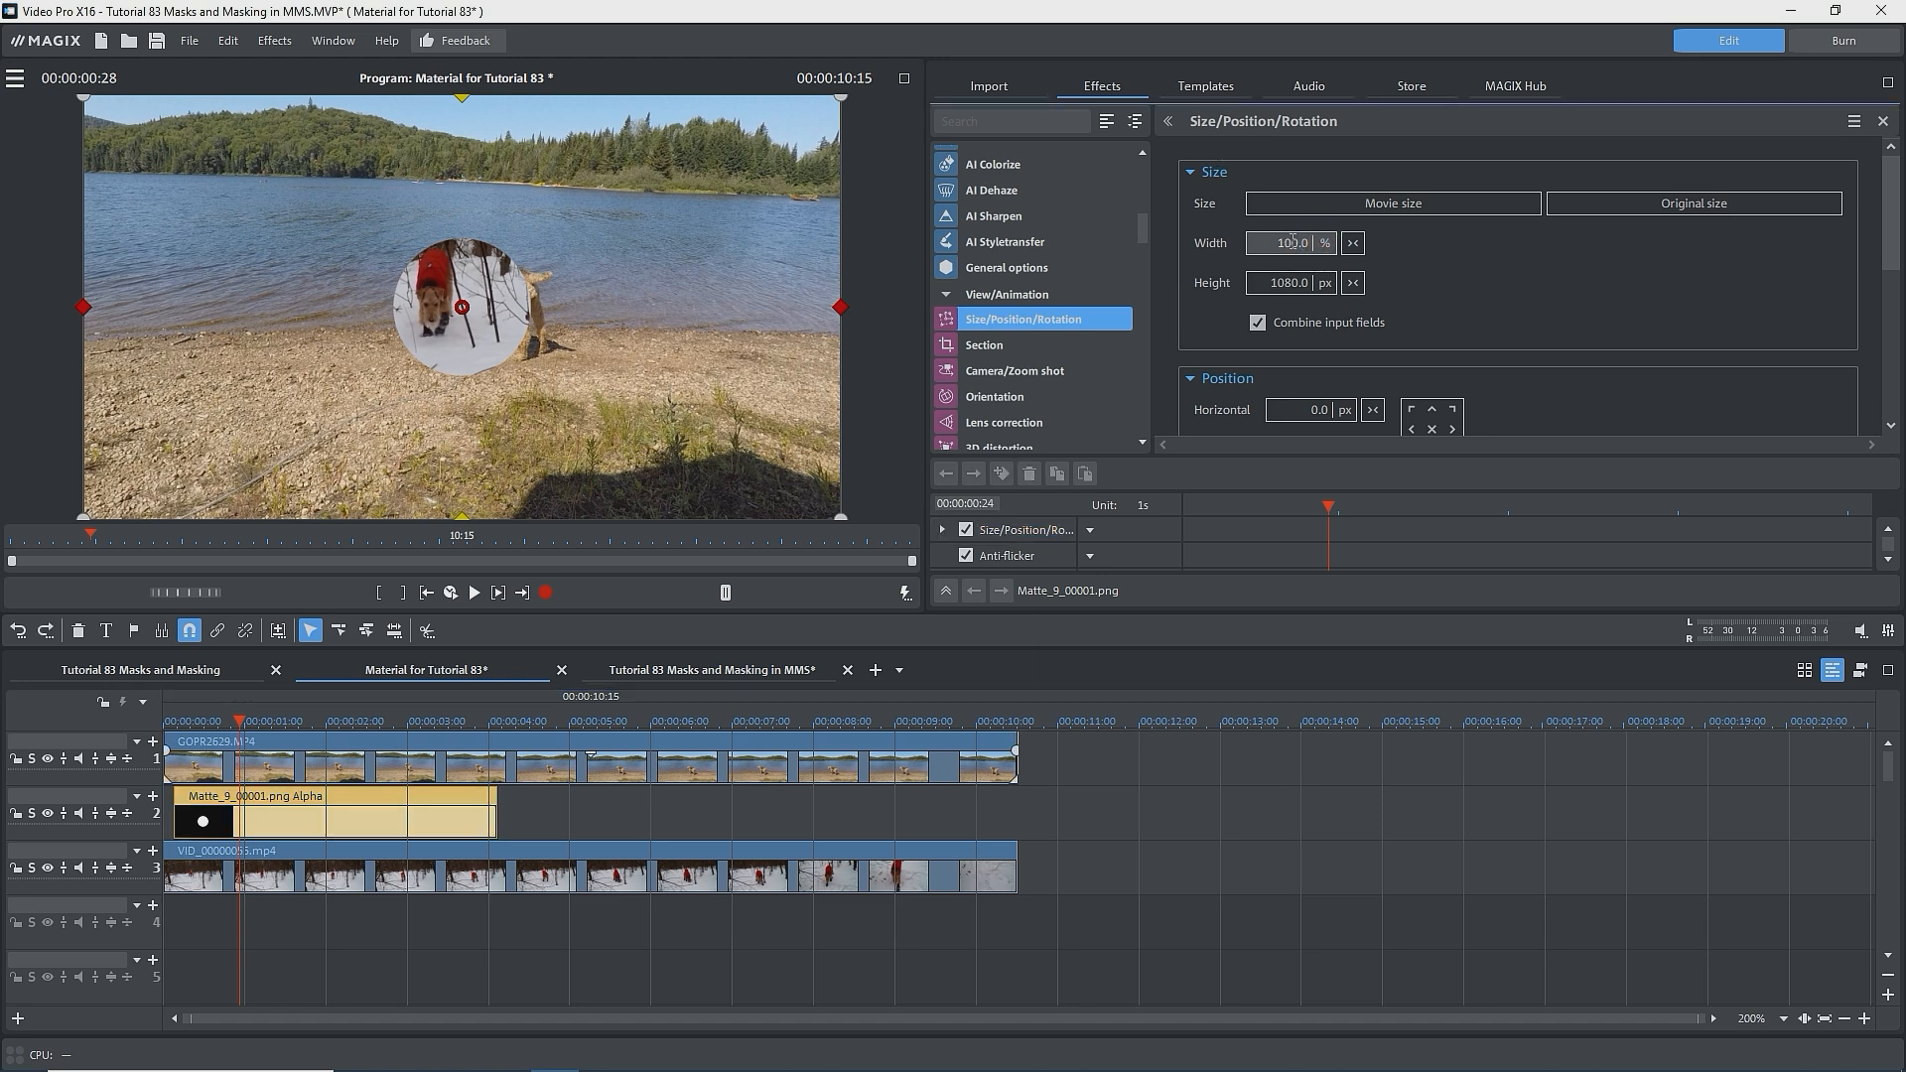
pyautogui.doubleClick(1291, 241)
pyautogui.write('127')
pyautogui.press('Return')
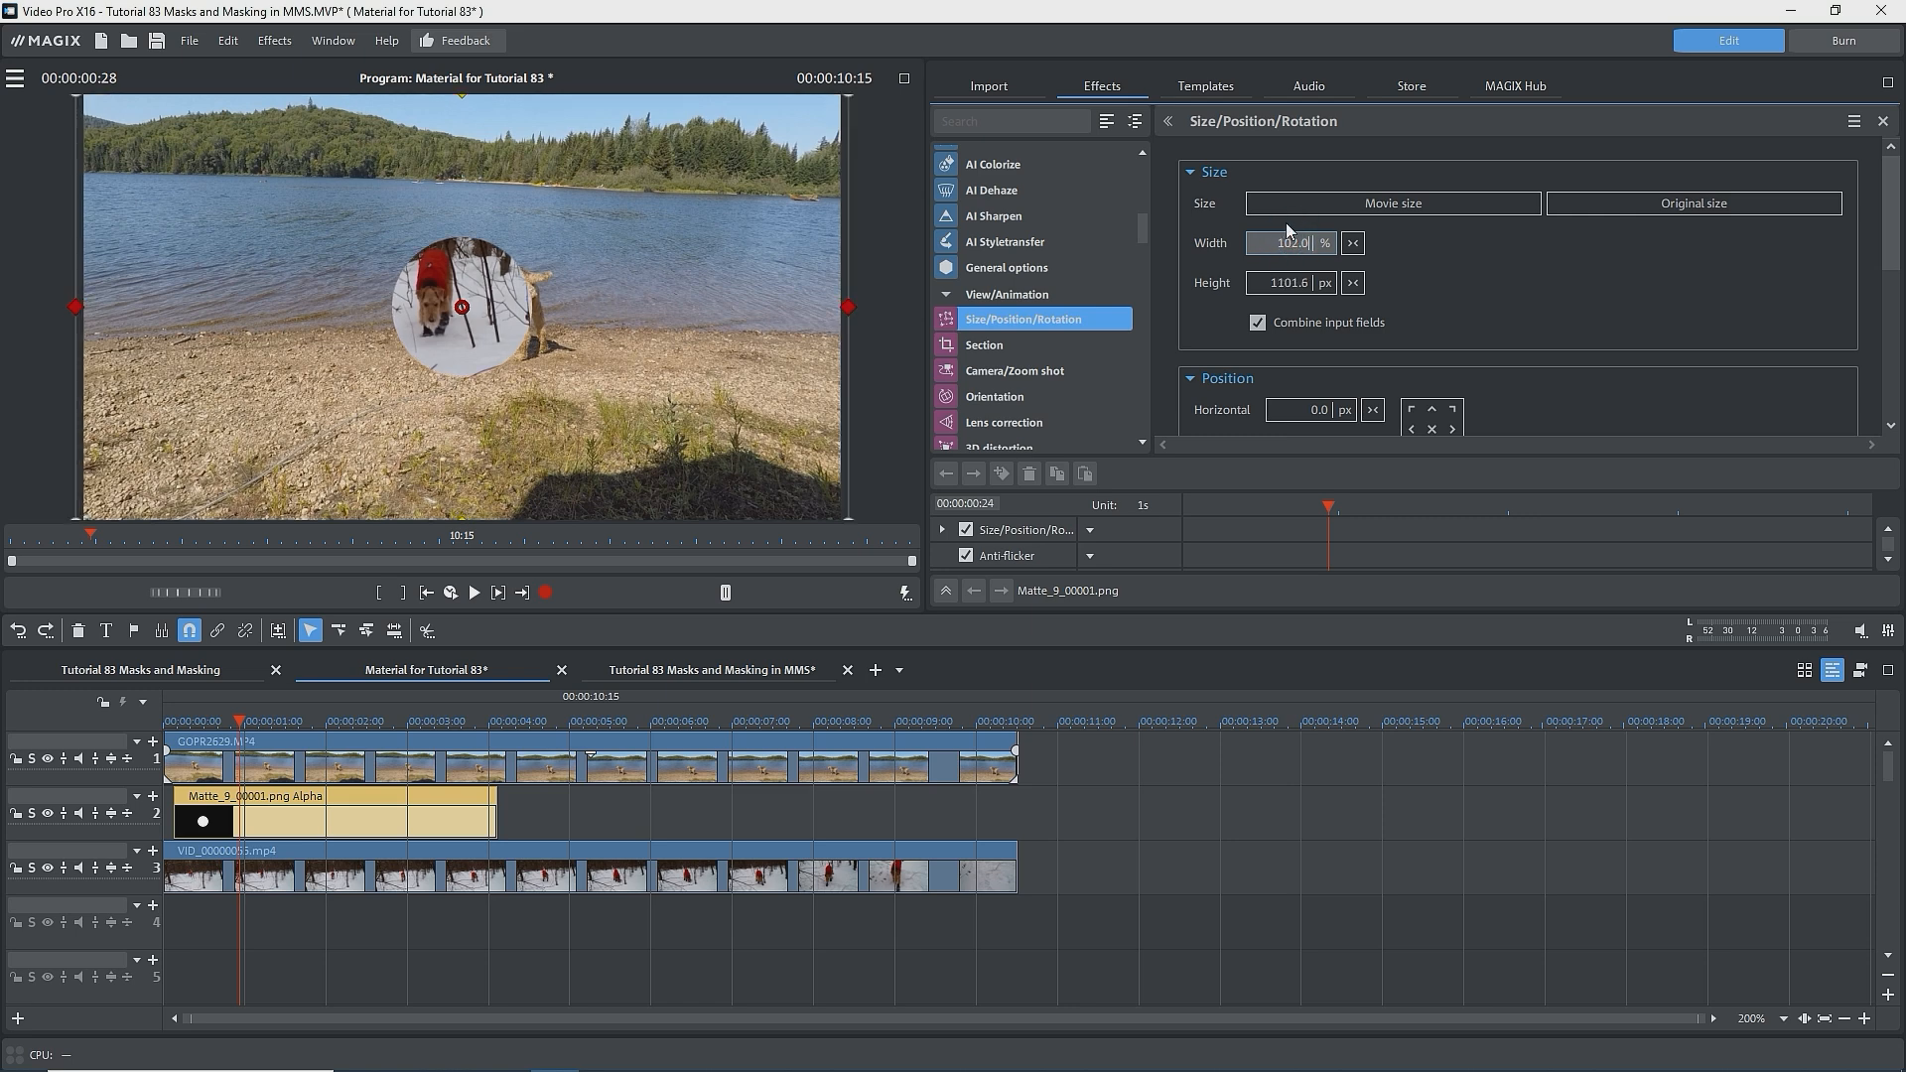
pyautogui.moveTo(1281, 202); pyautogui.dragTo(1272, 169)
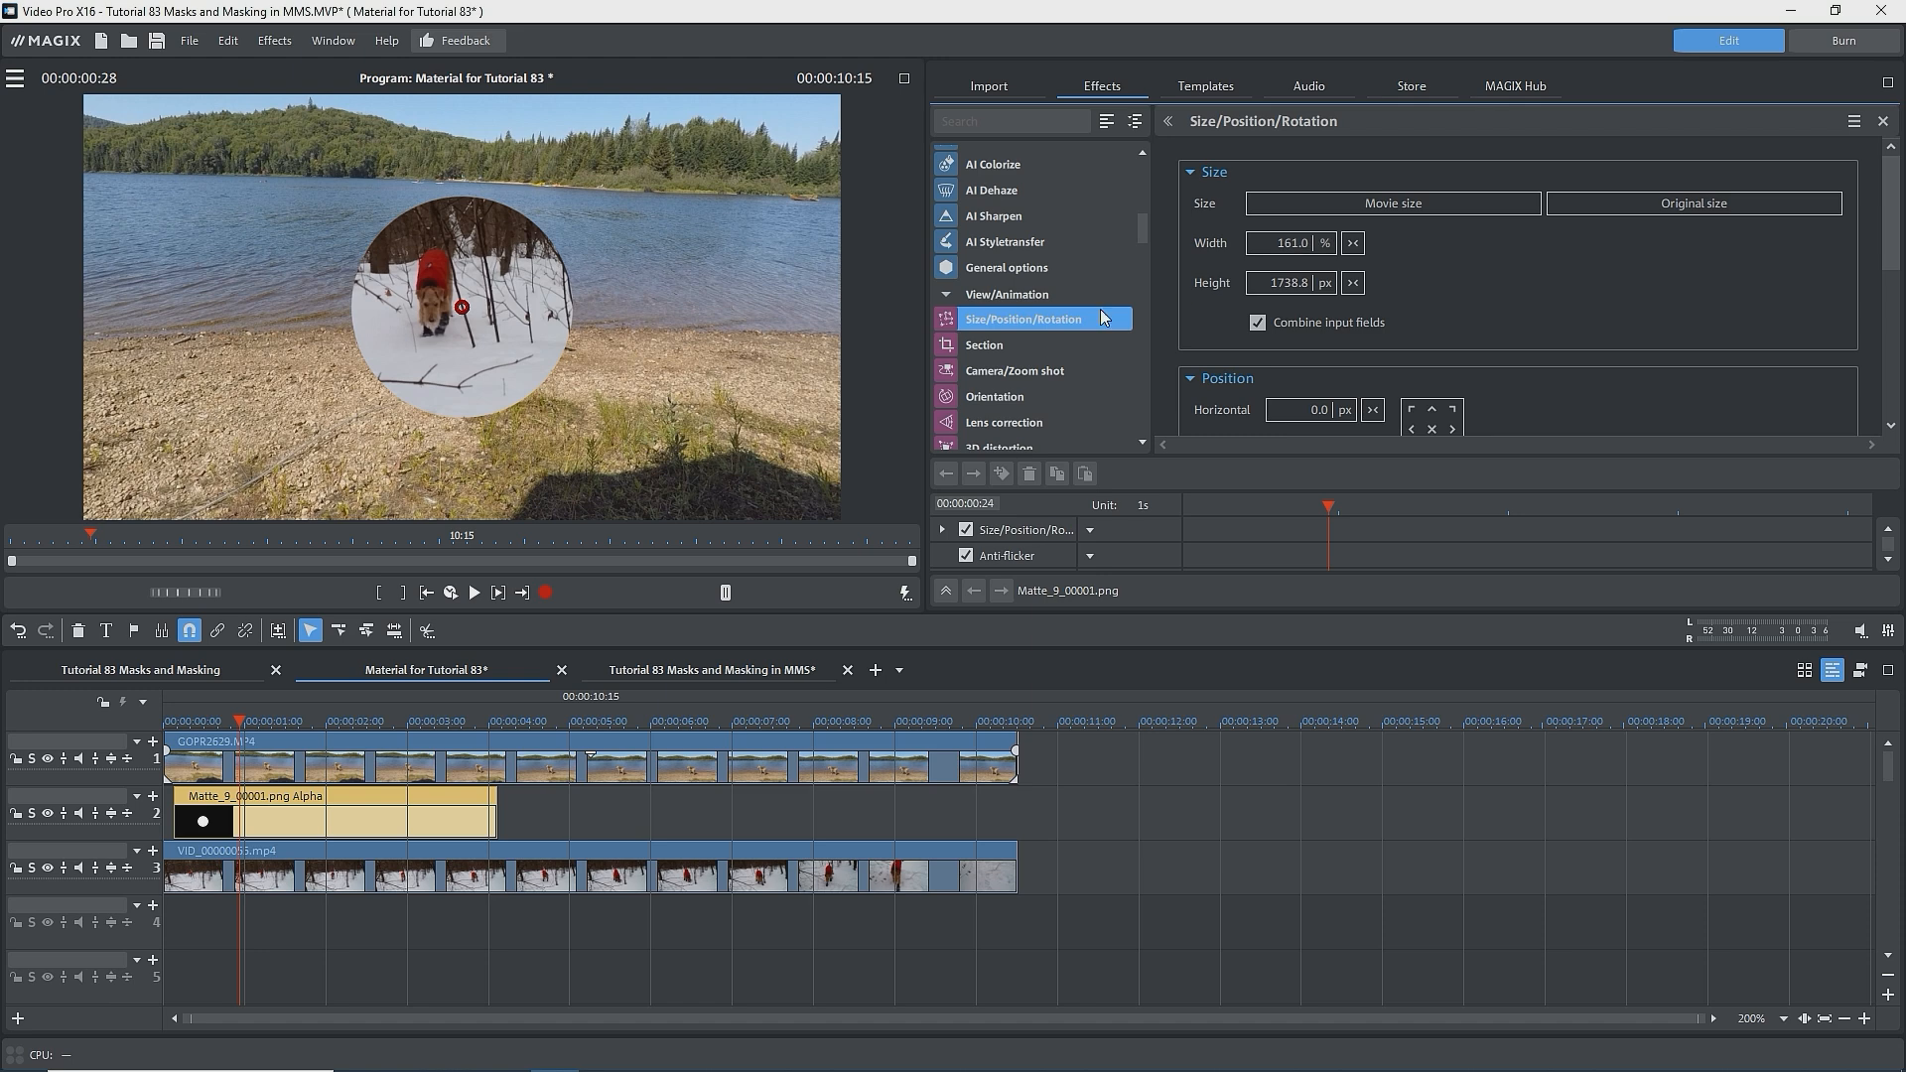
# Step: Move the circular mask within the preview to a horizontal position of about -73 px
pyautogui.moveTo(609, 423); pyautogui.dragTo(582, 407)
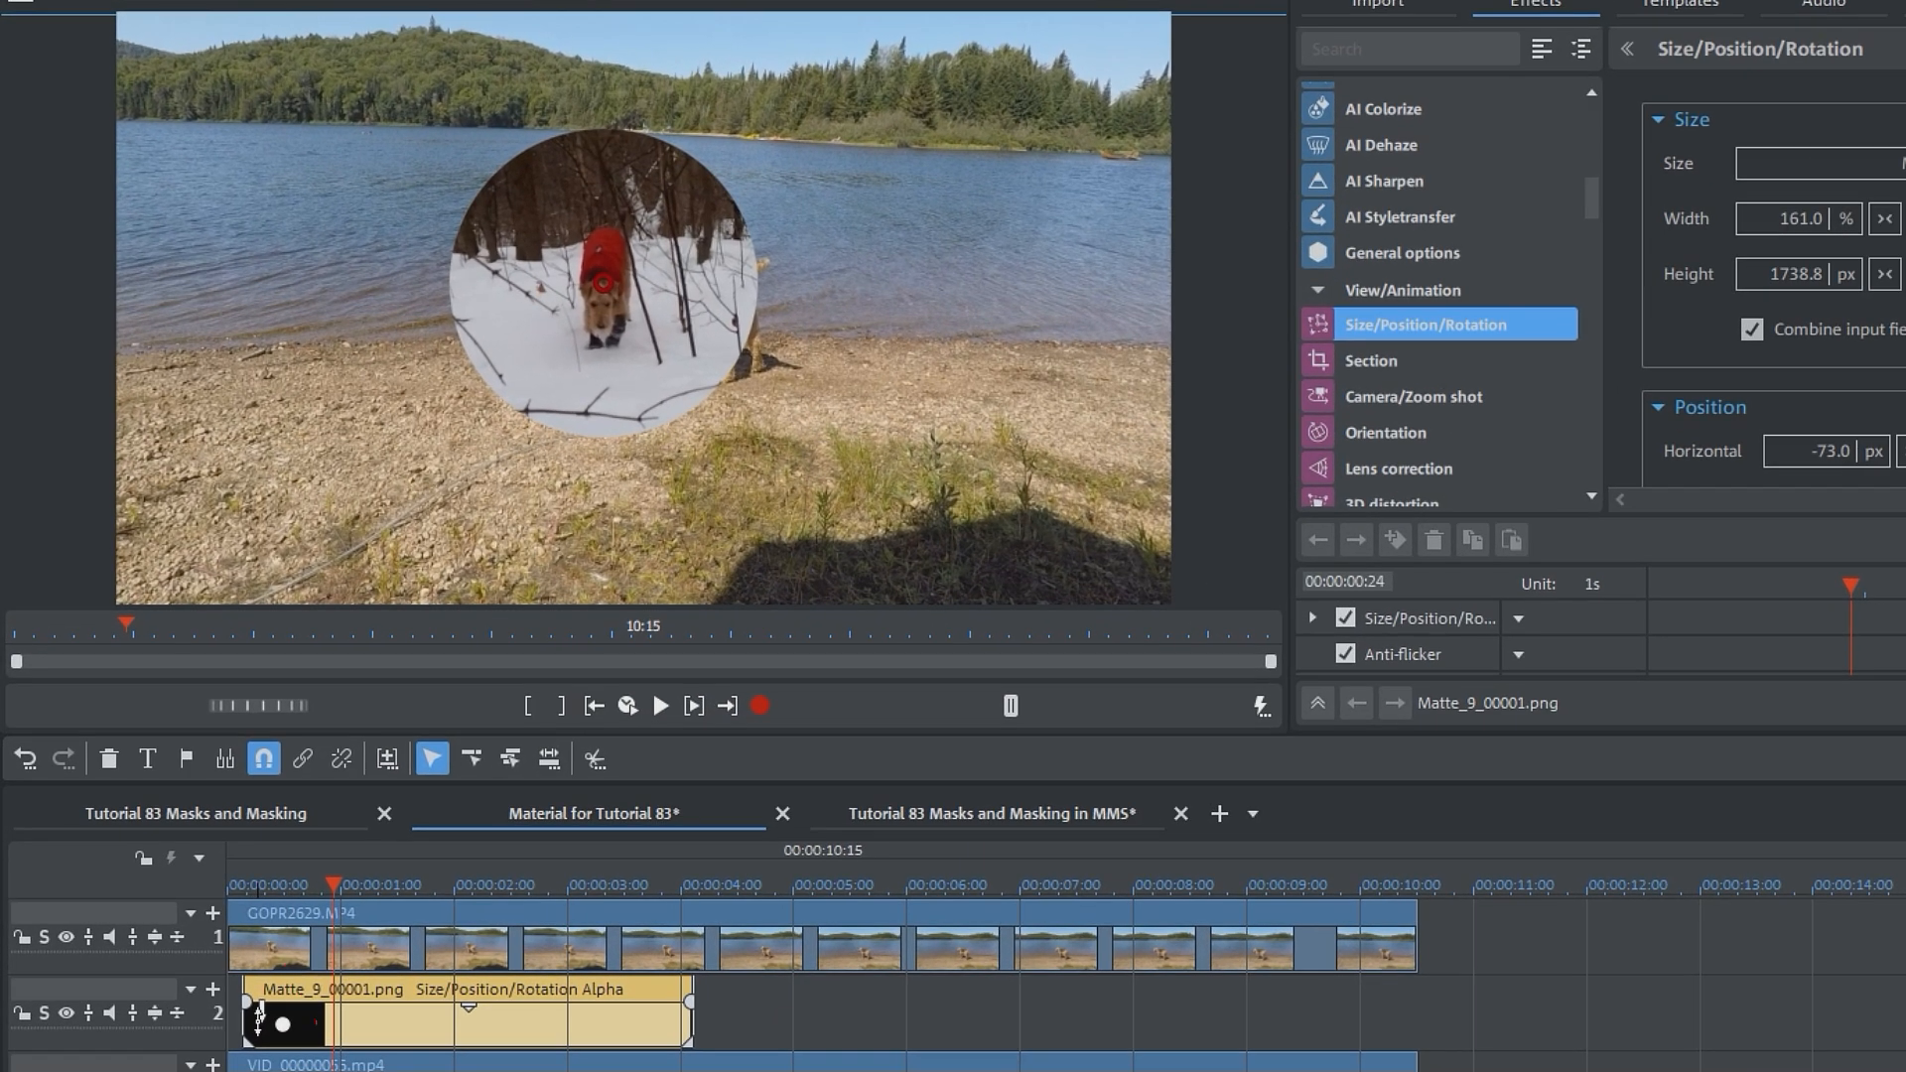
pyautogui.click(186, 818)
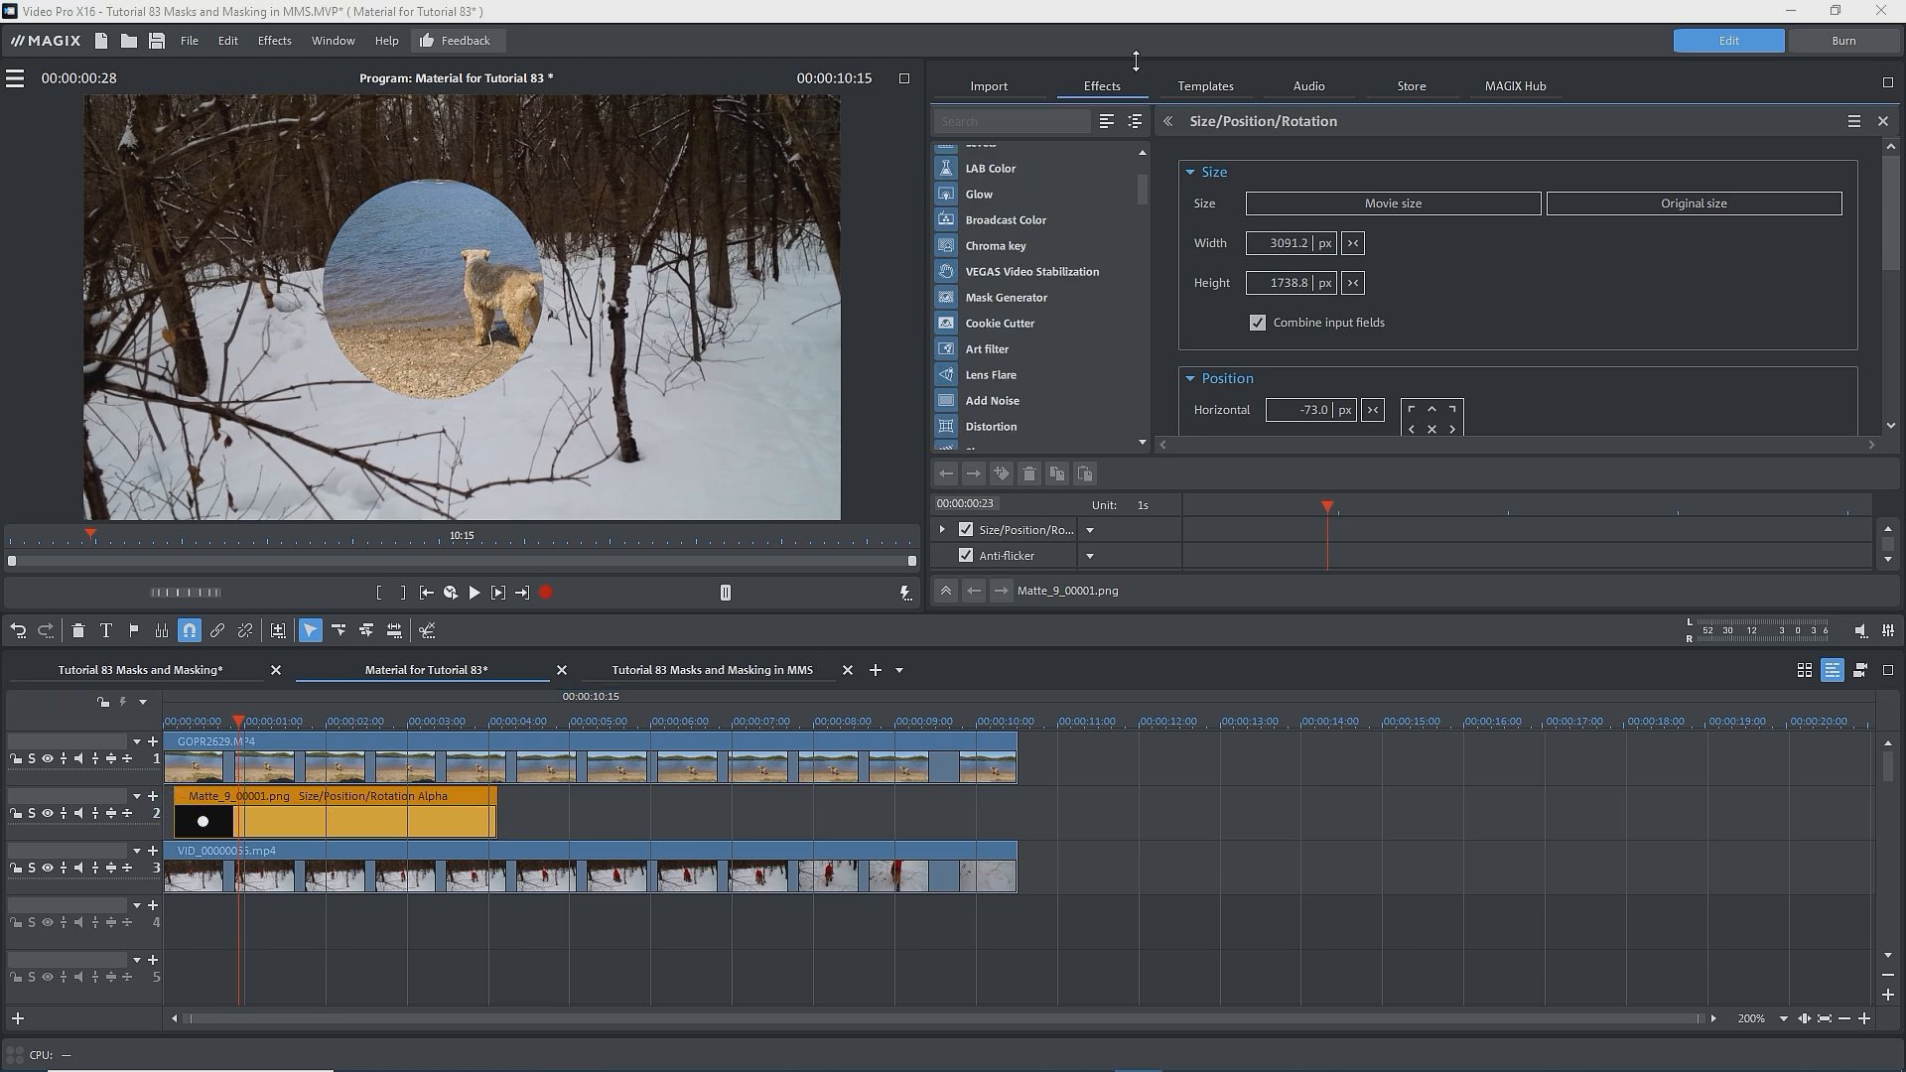
# Step: Replace the circular mask on track 2 with layer mask 32, the black square on white, placed at the timeline start
pyautogui.click(1205, 85)
pyautogui.scroll(-1, 1249, 367)
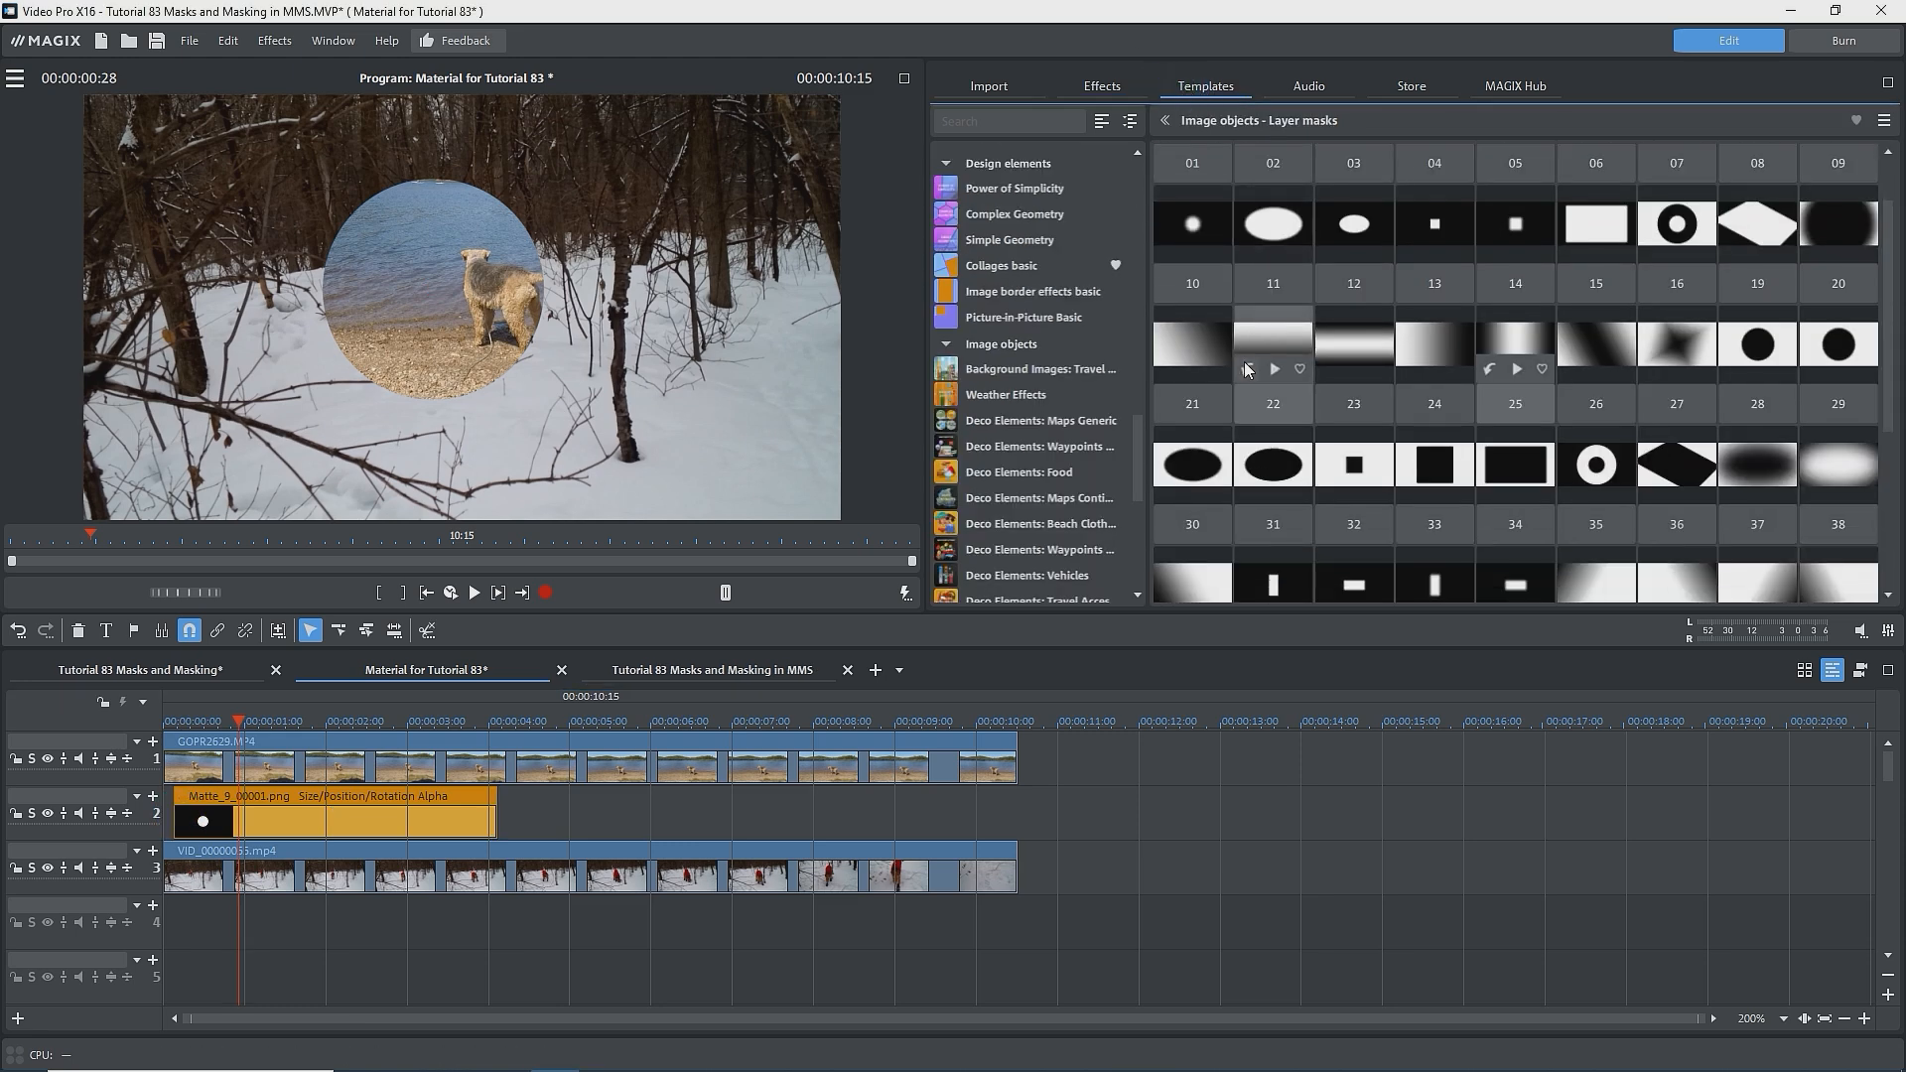
pyautogui.click(1327, 449)
pyautogui.moveTo(1328, 449); pyautogui.dragTo(590, 800)
pyautogui.click(374, 814)
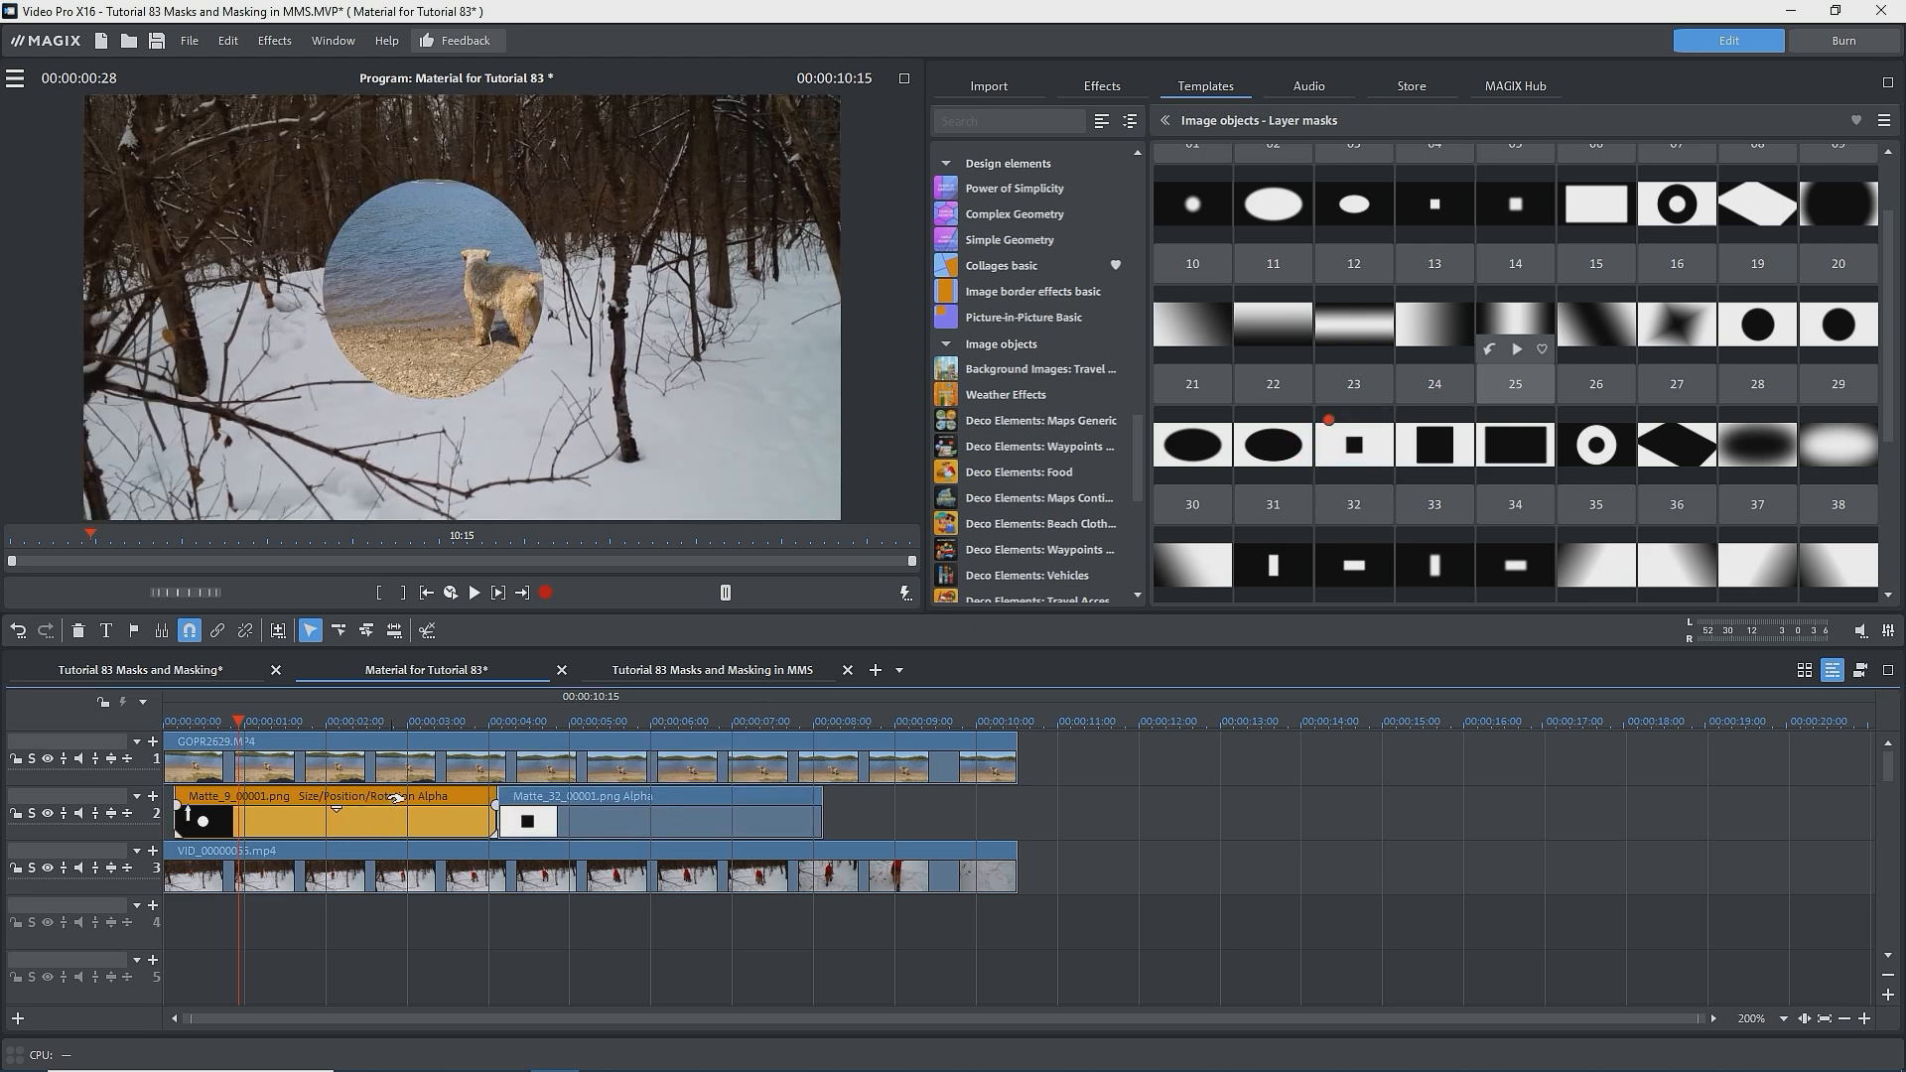
pyautogui.press('Delete')
pyautogui.moveTo(610, 830); pyautogui.dragTo(273, 817)
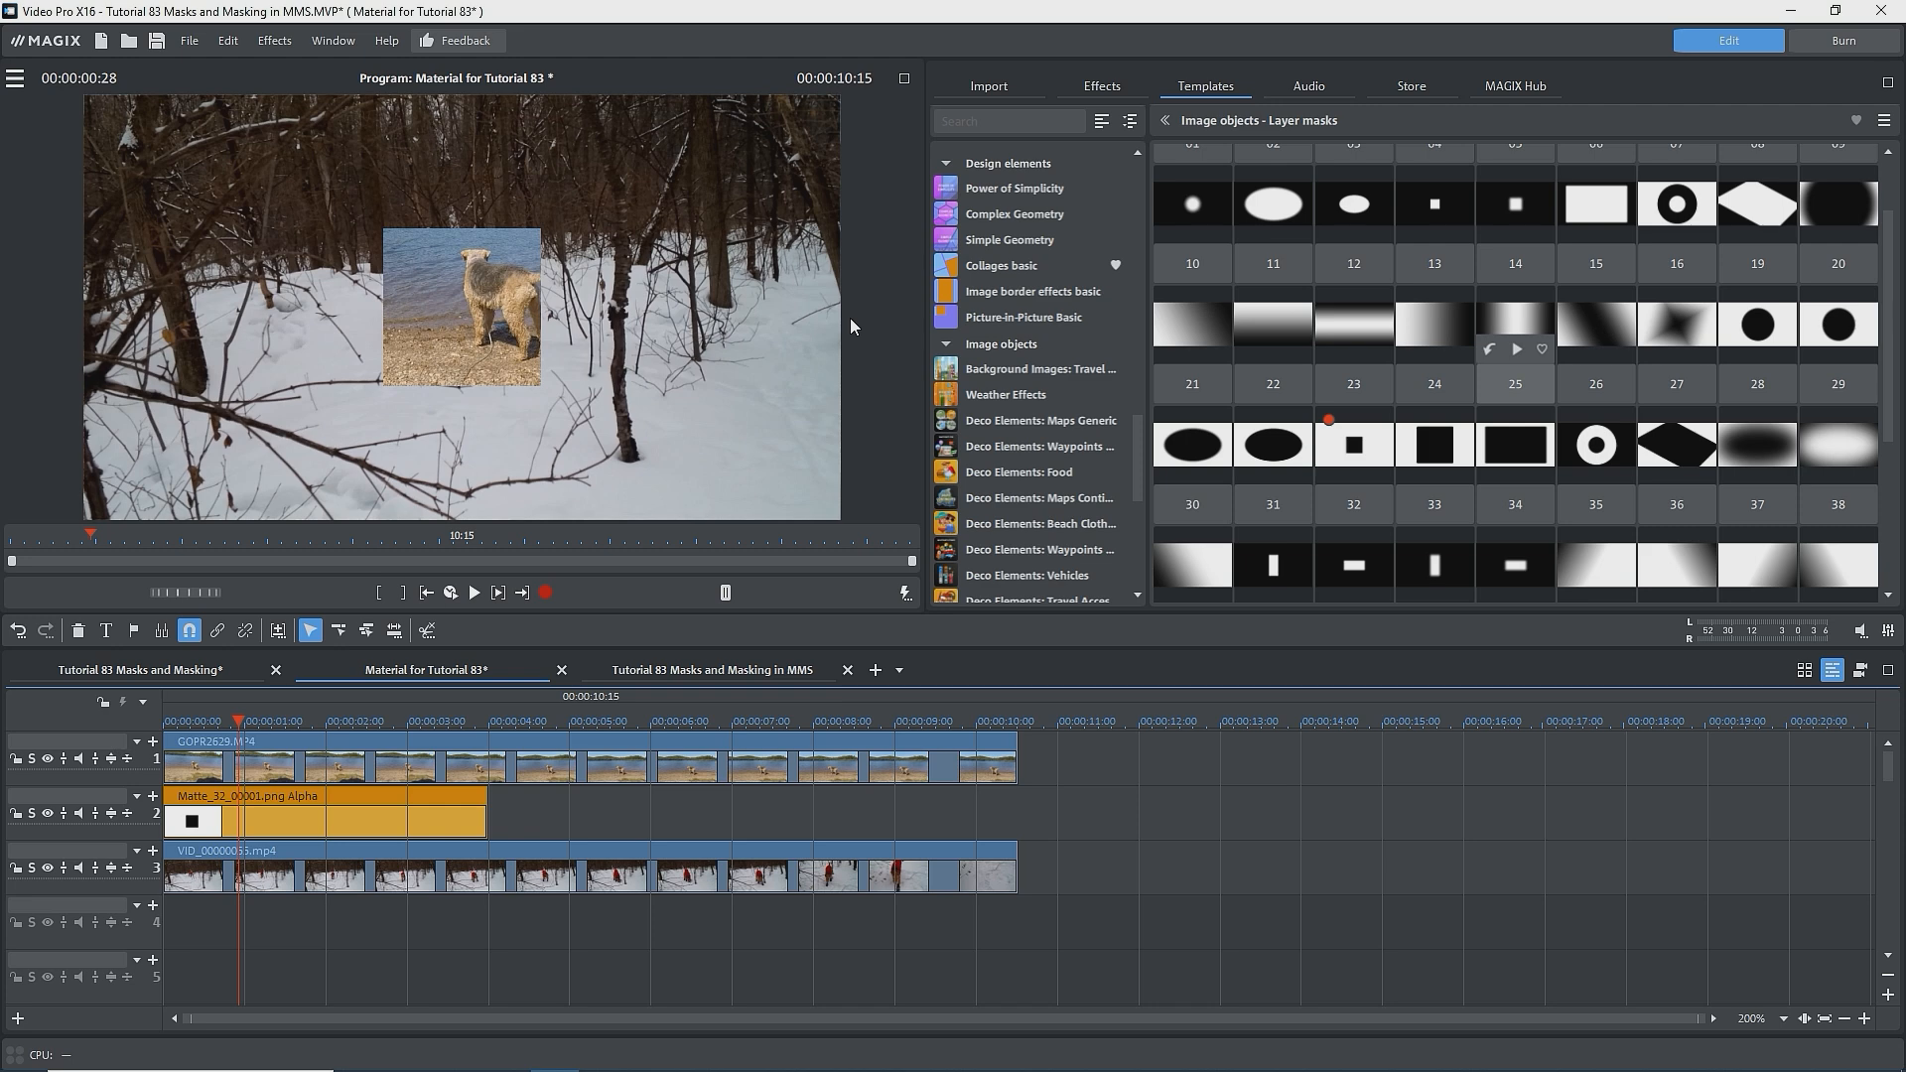
# Step: Apply Size/Position/Rotation to the square mask and shift it in the preview to a horizontal position of about 133 px
pyautogui.click(1102, 88)
pyautogui.click(1200, 152)
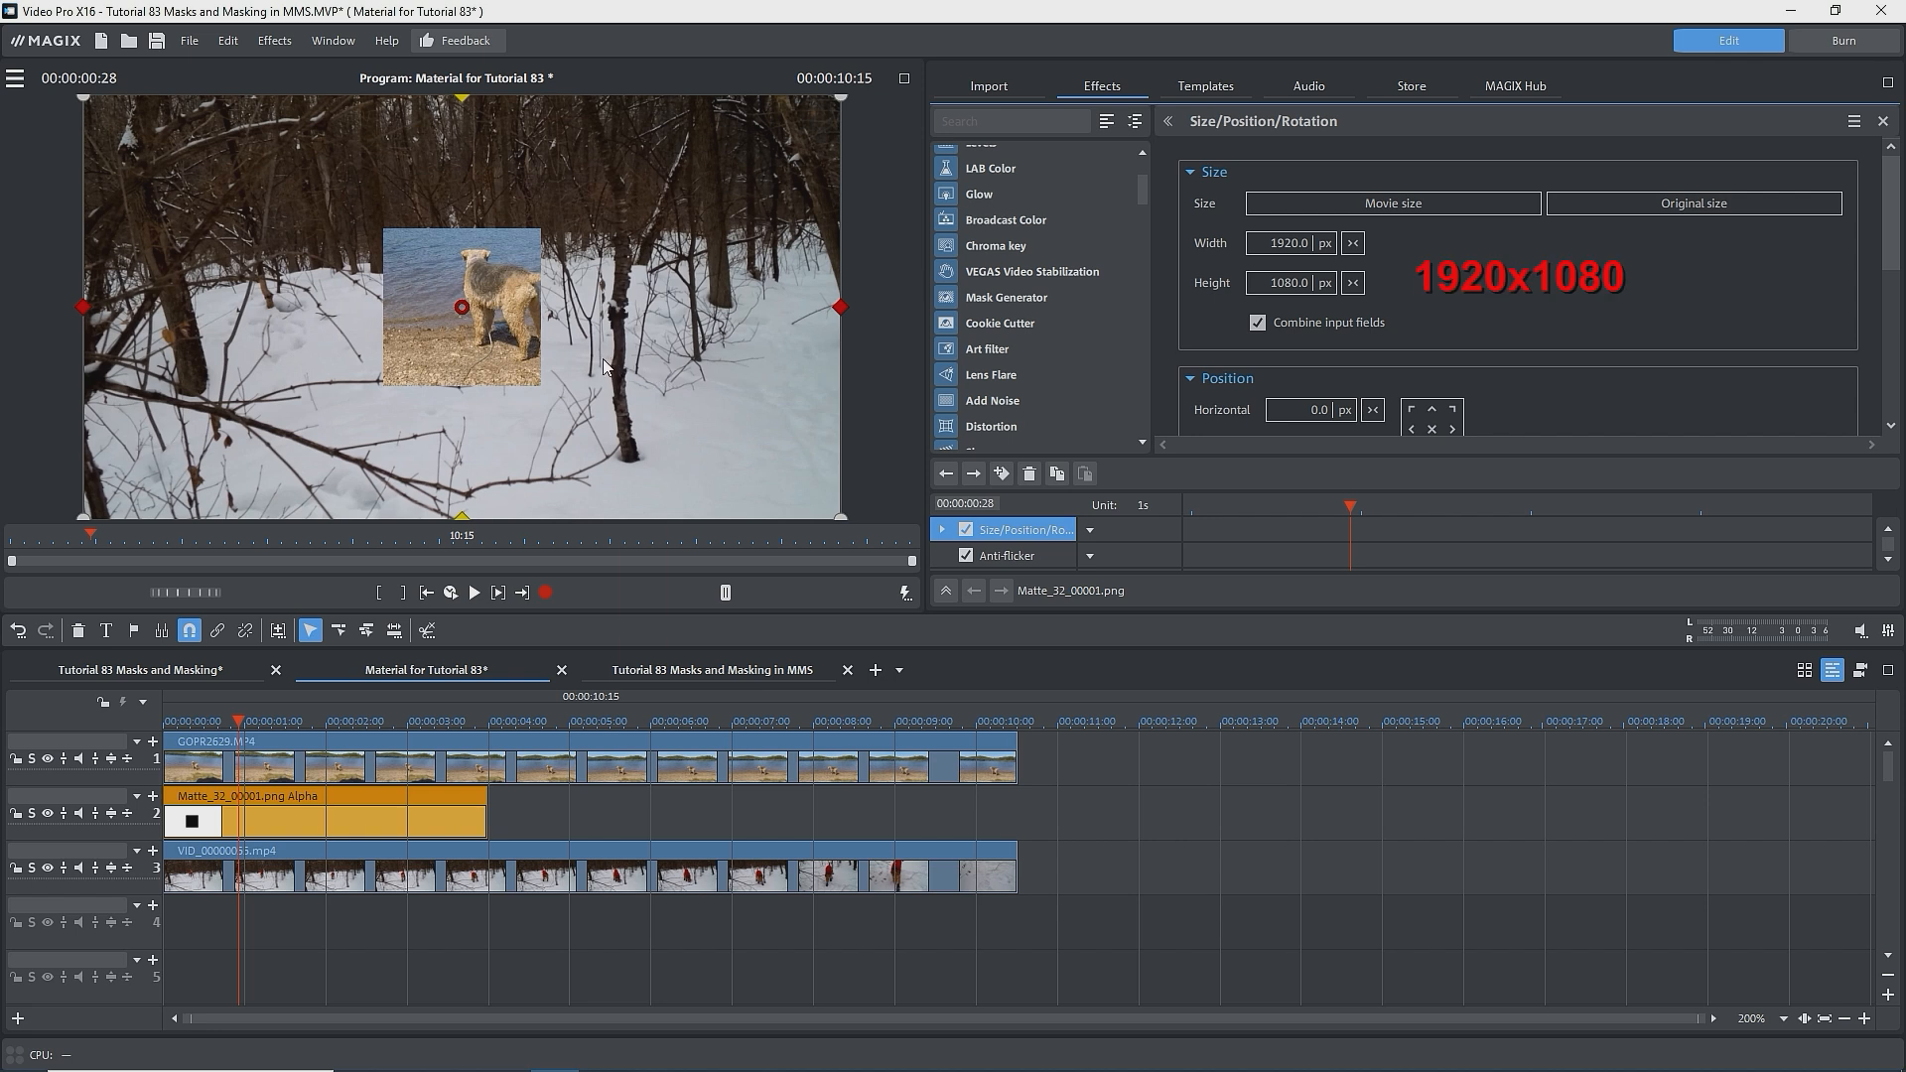
pyautogui.moveTo(603, 360); pyautogui.dragTo(655, 370)
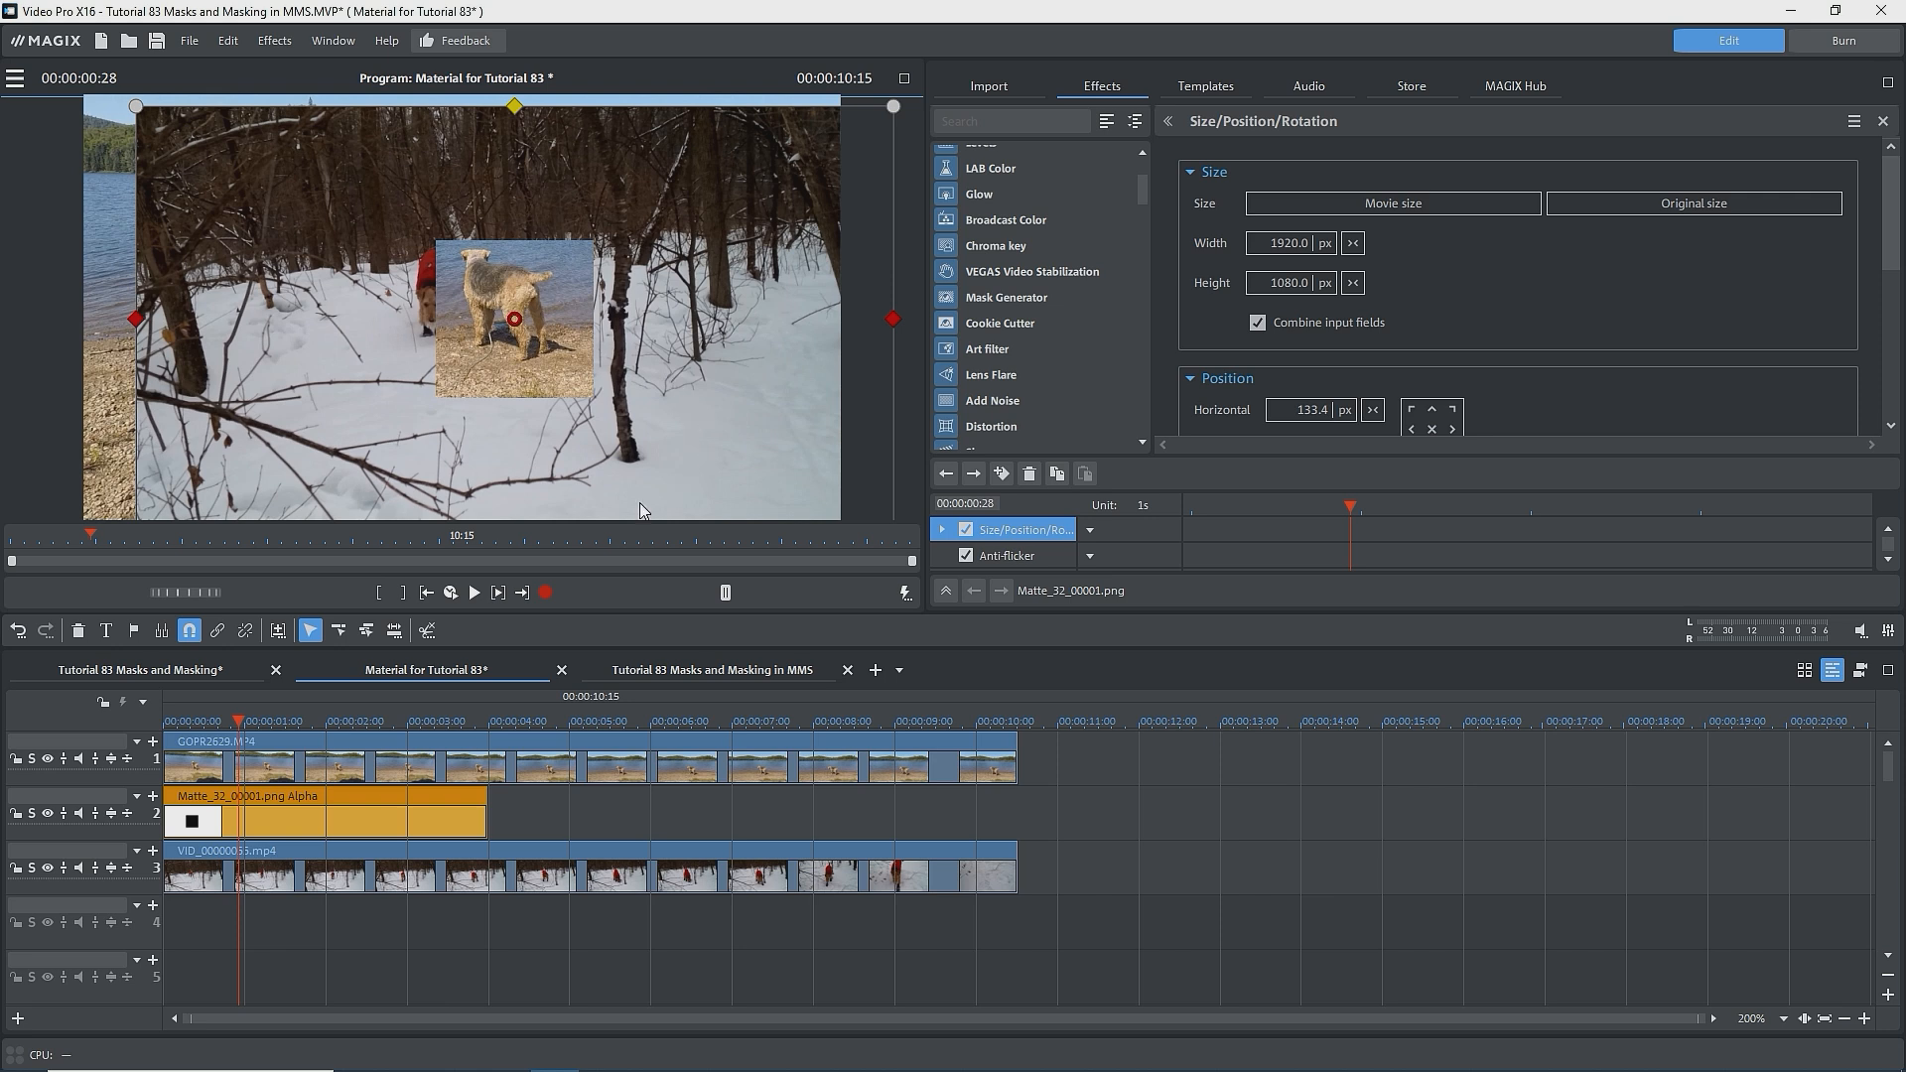
# Step: Give the square mask a white background color in its background design
pyautogui.rightClick(421, 830)
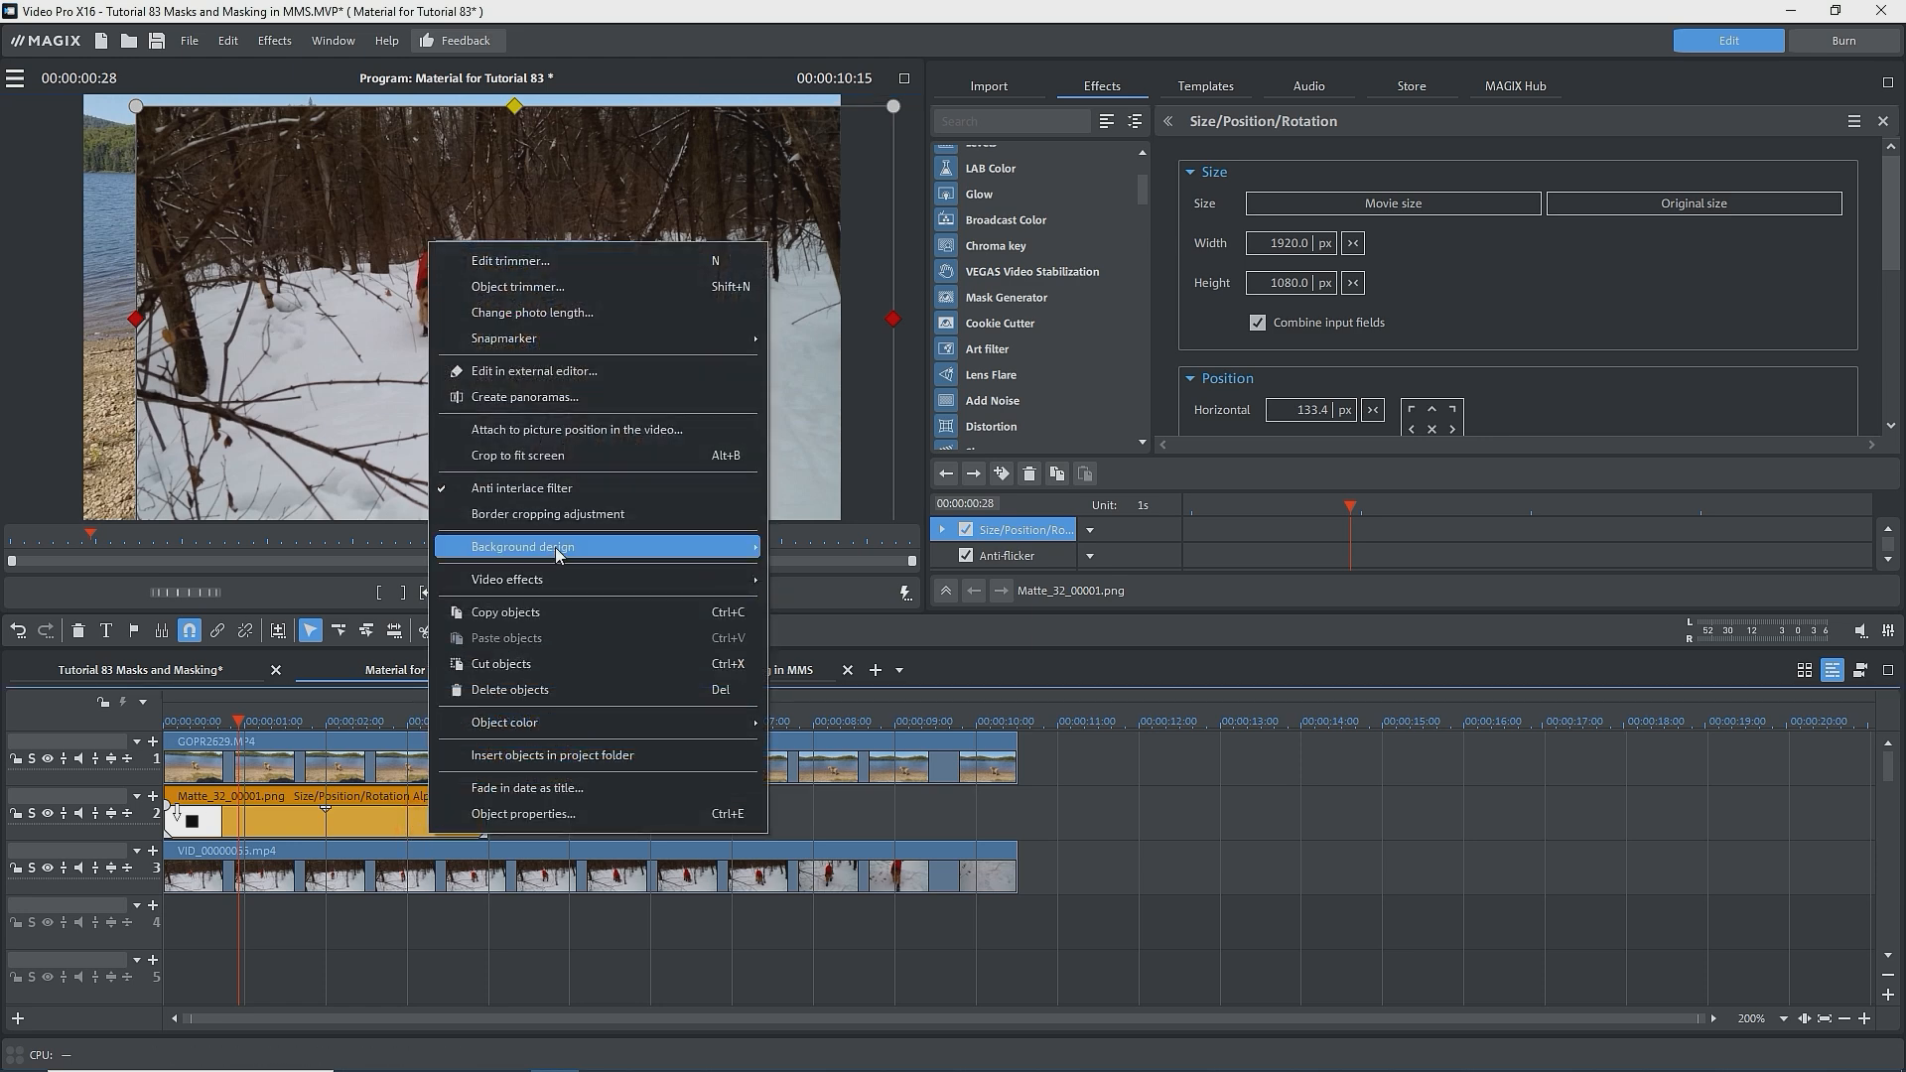
pyautogui.moveTo(740, 551)
pyautogui.click(800, 548)
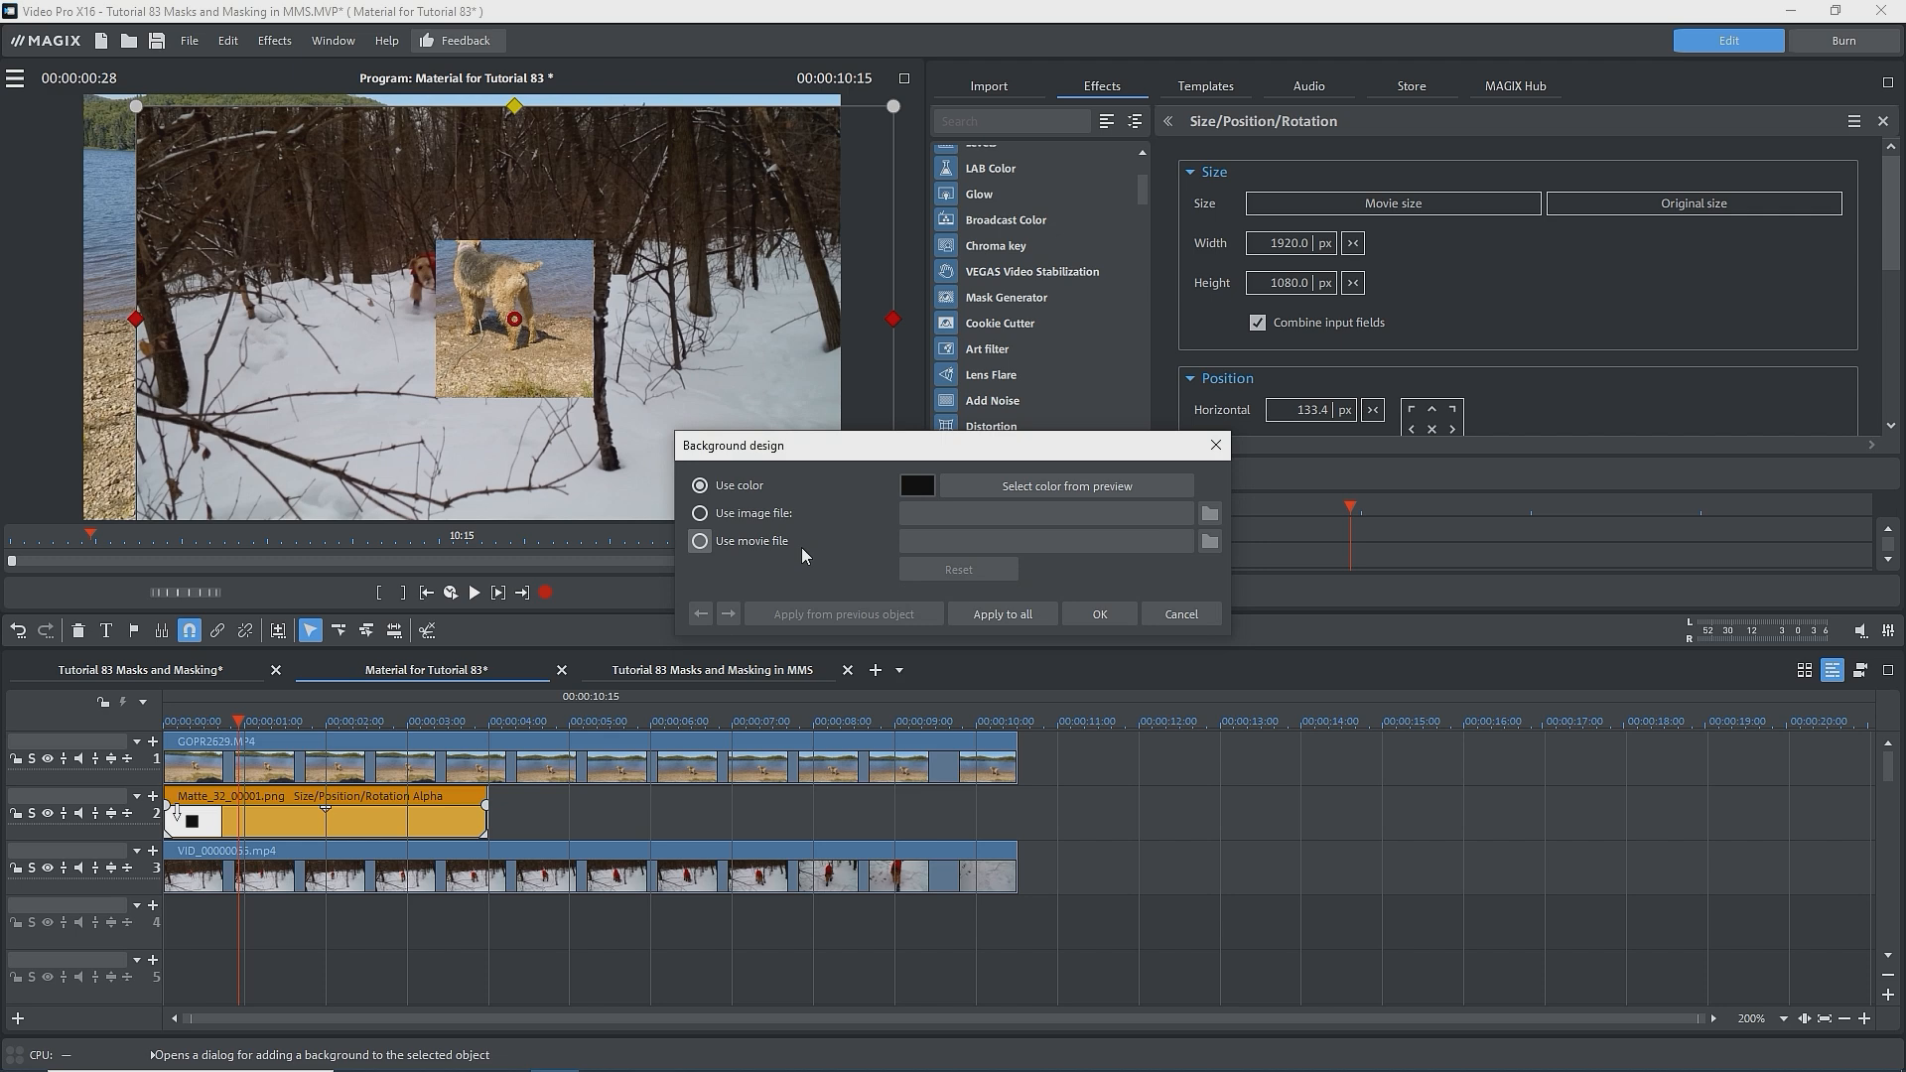
pyautogui.click(916, 487)
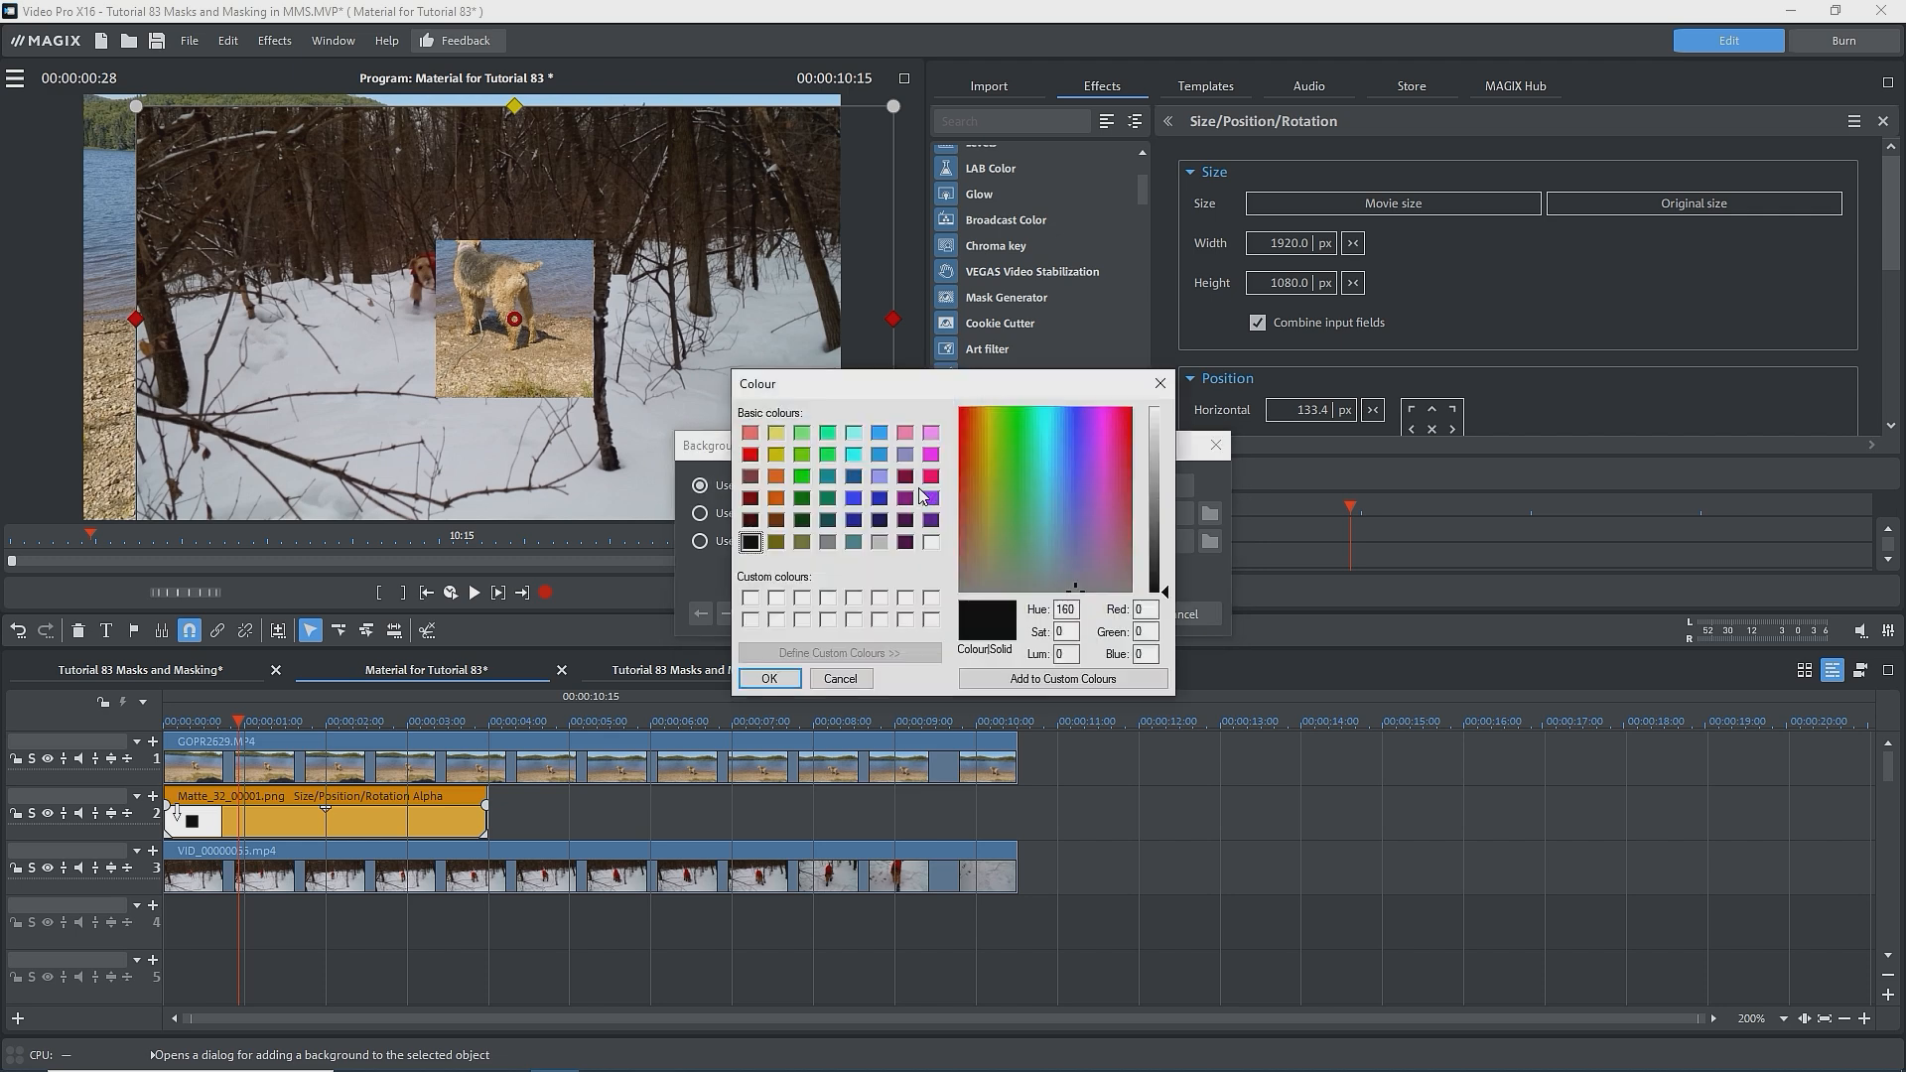
pyautogui.click(931, 543)
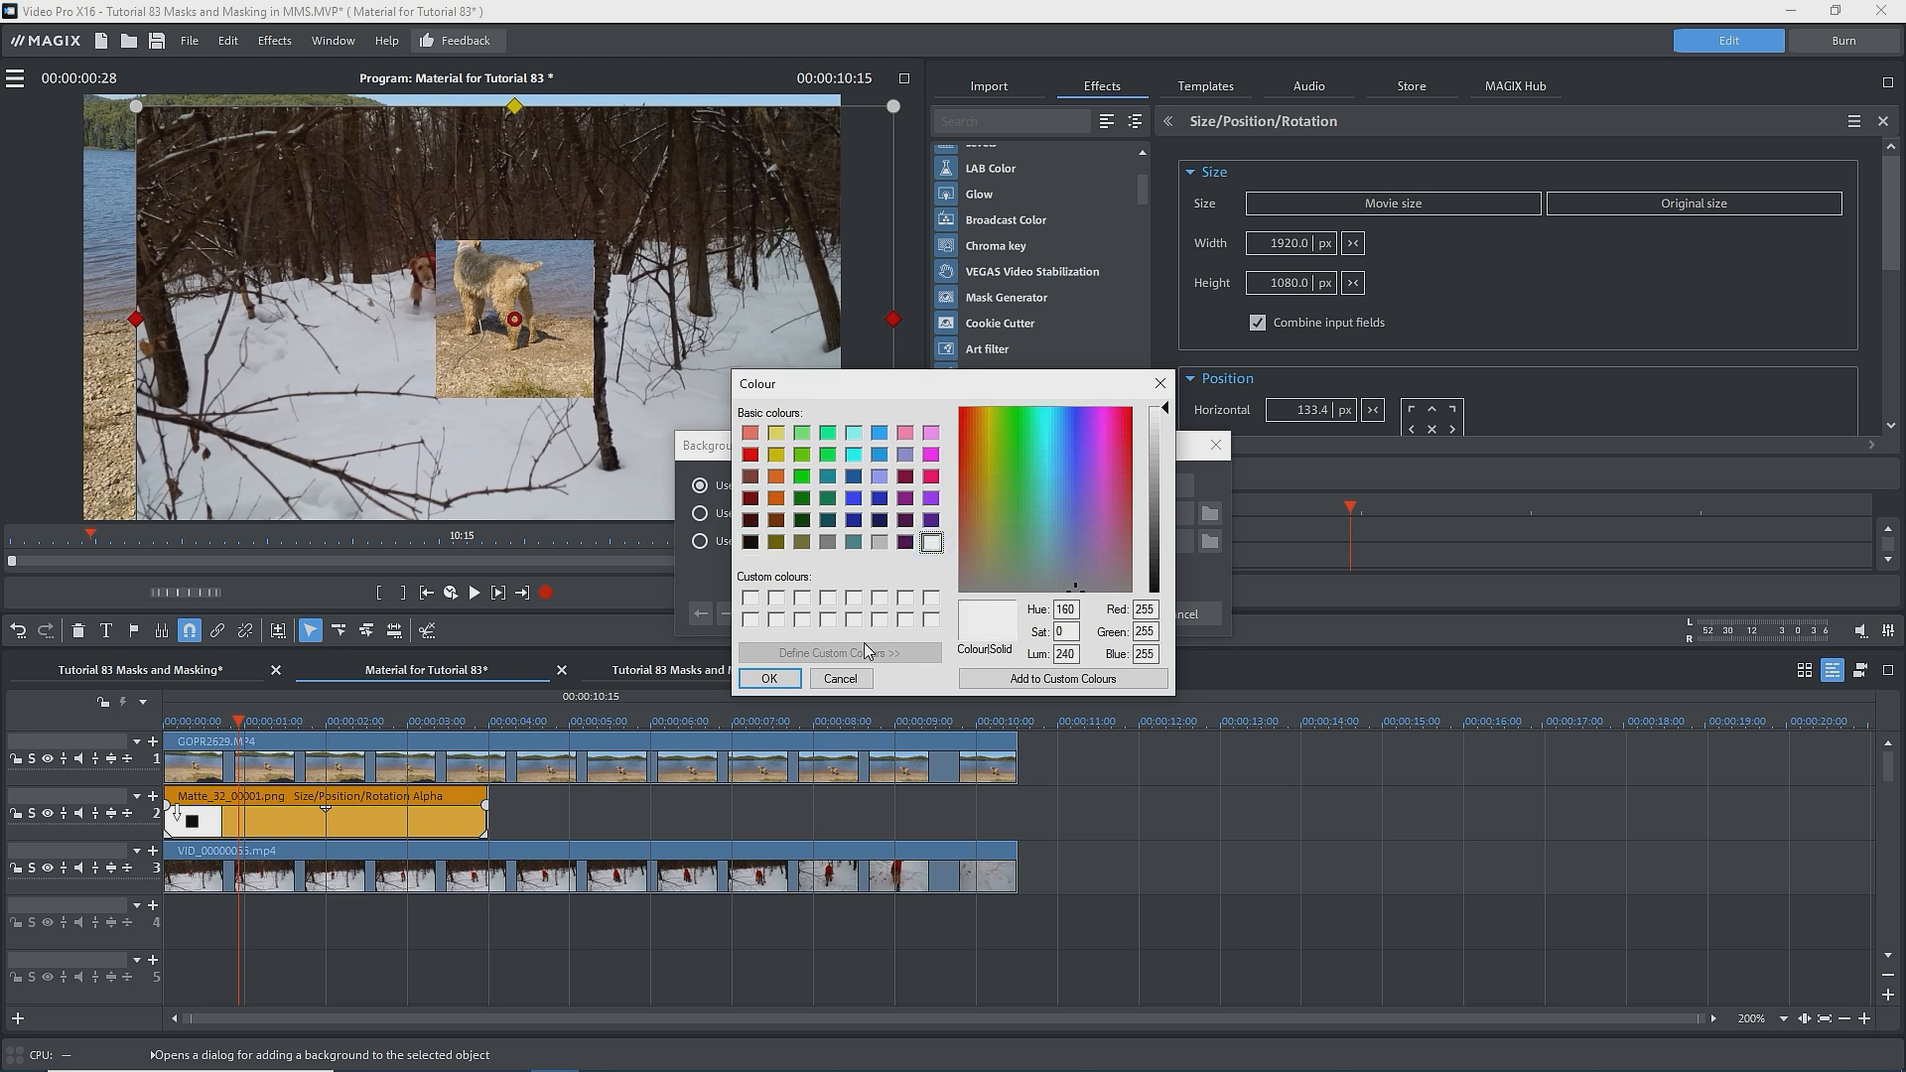
pyautogui.click(767, 679)
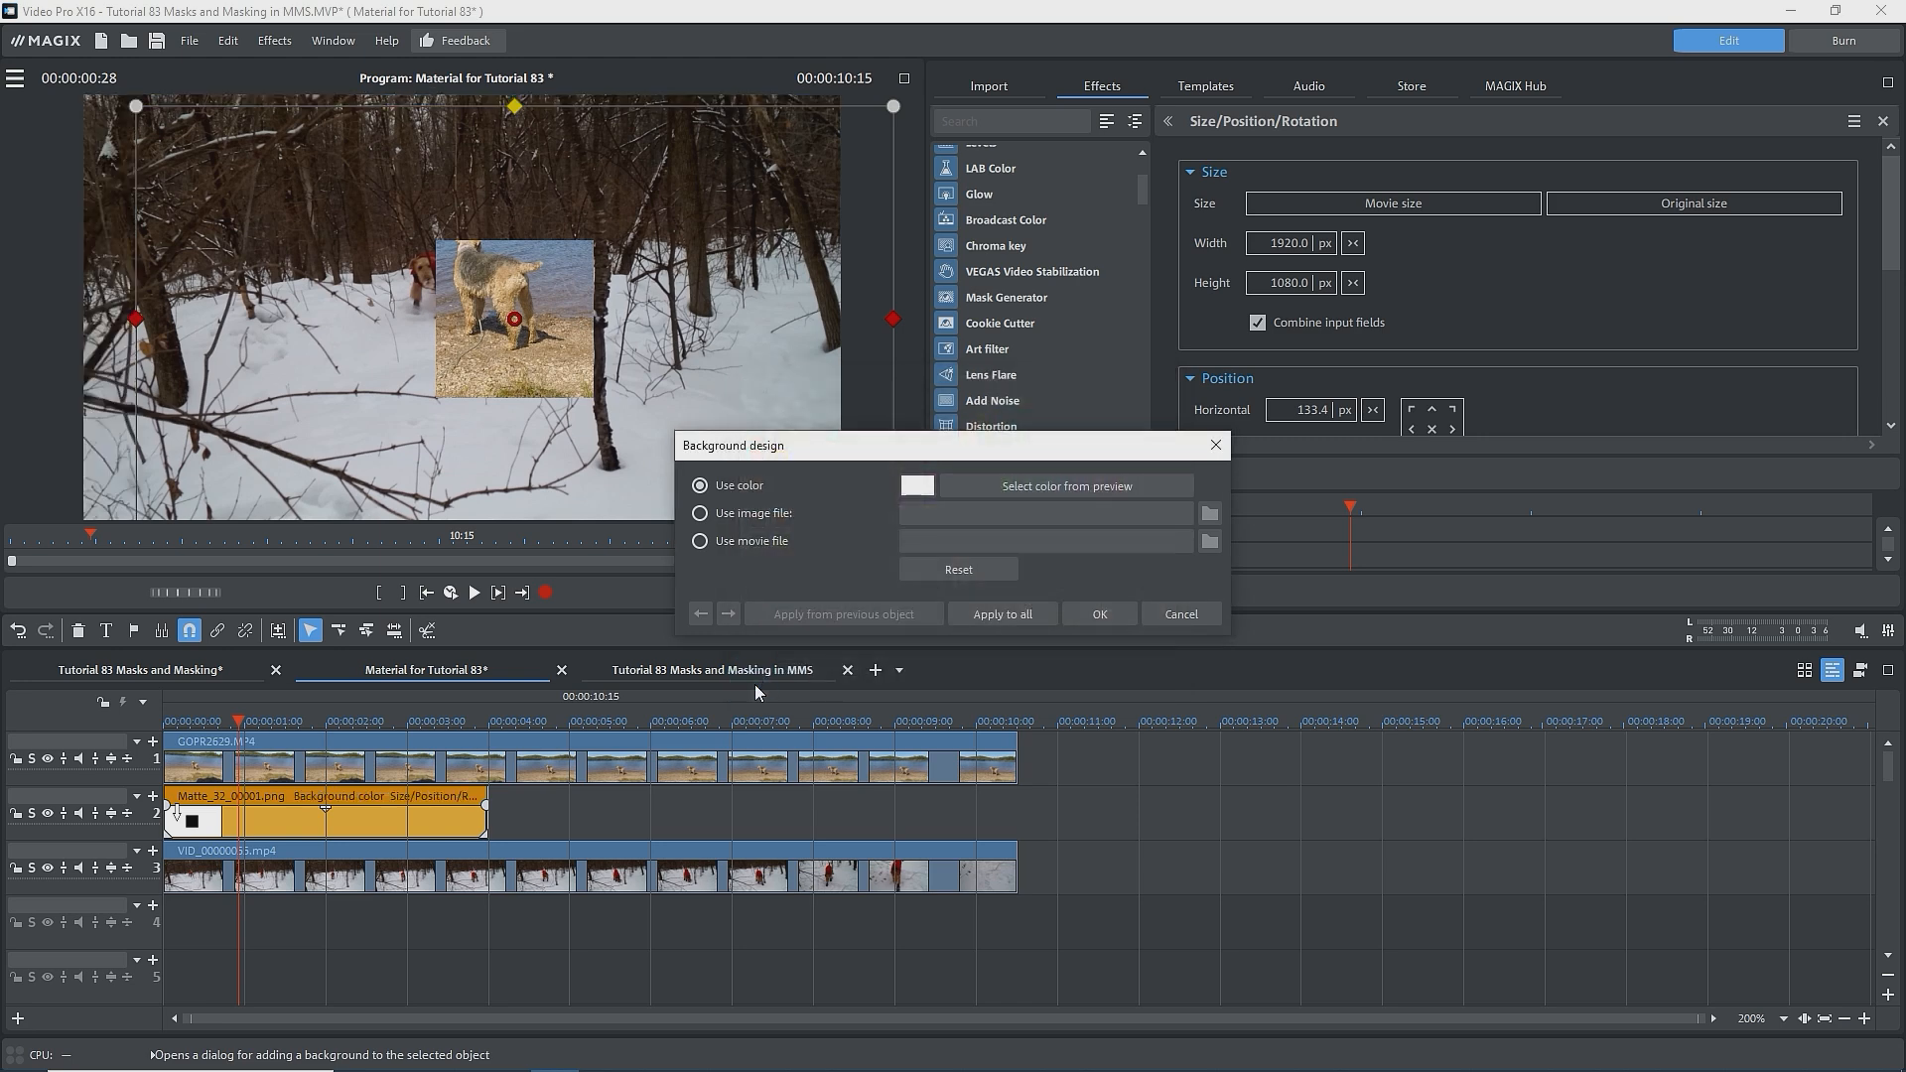
pyautogui.click(1100, 615)
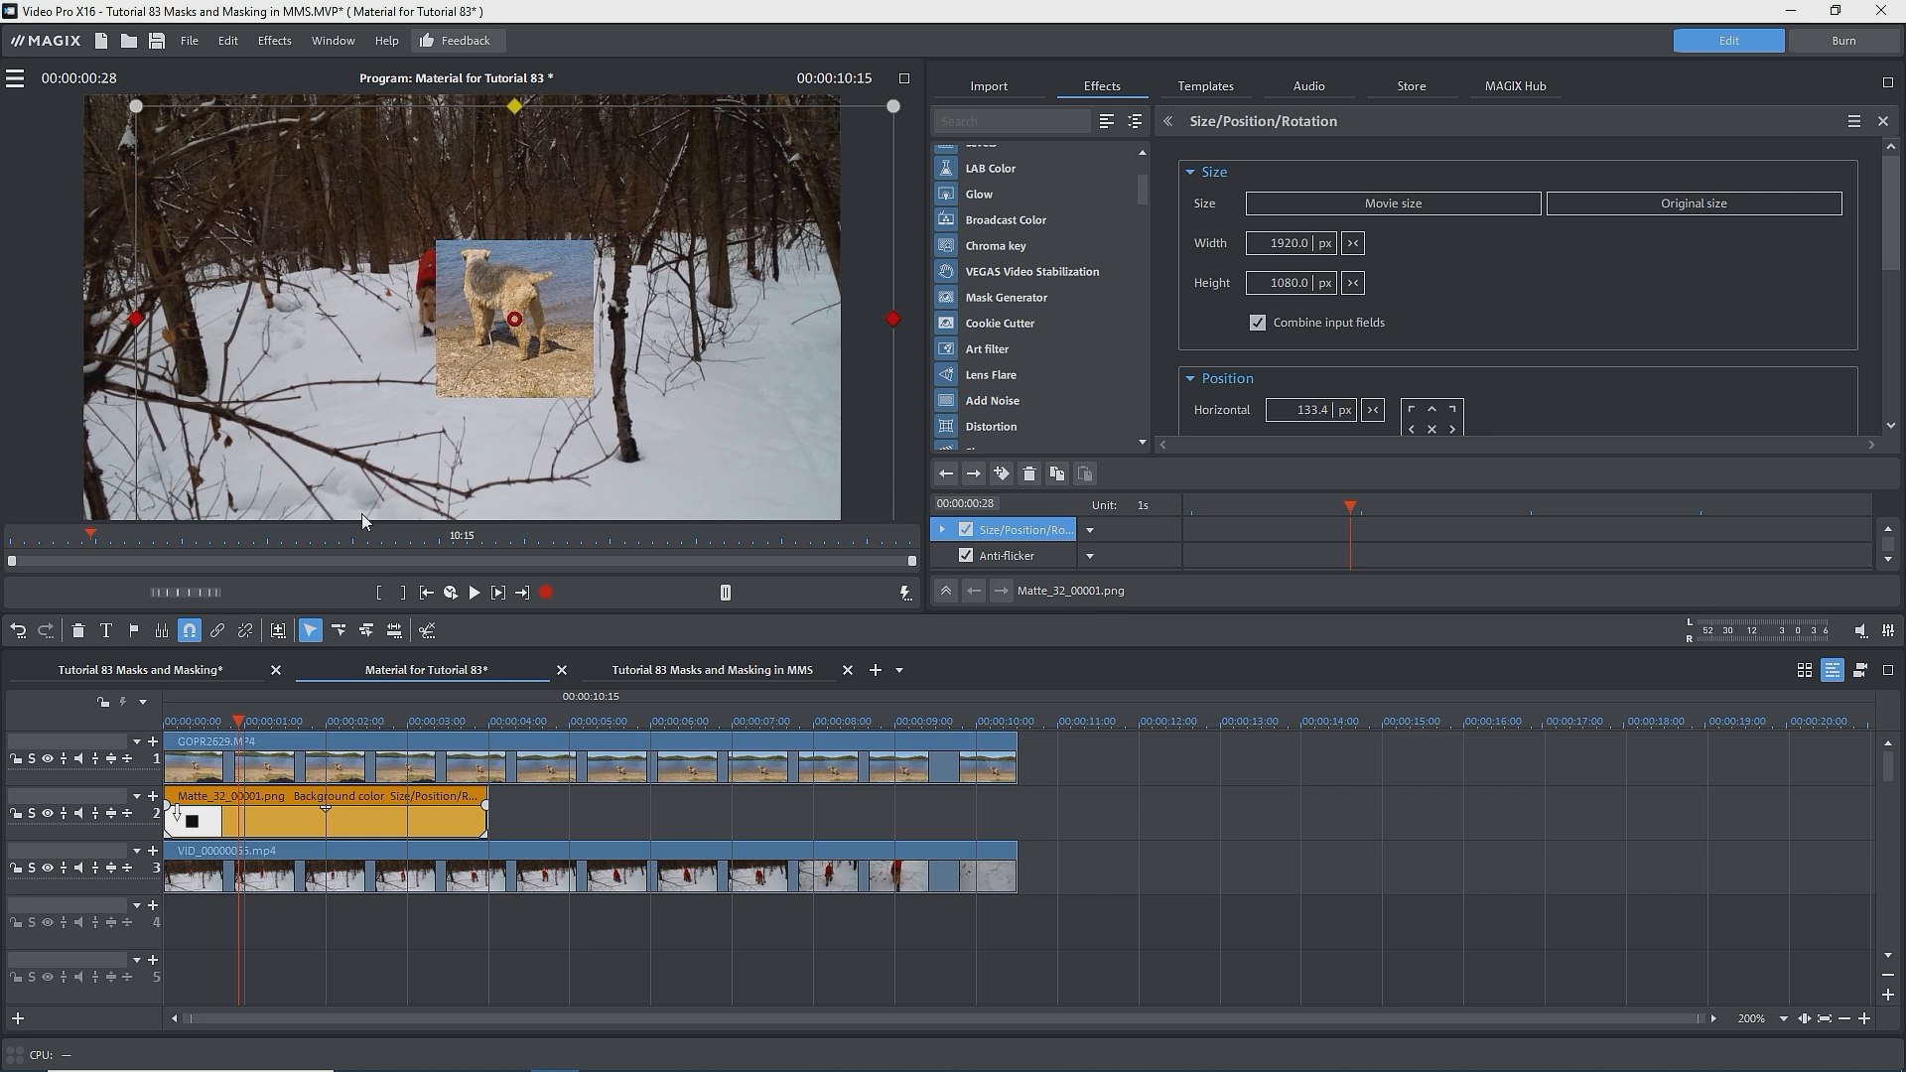
pyautogui.hotkey('ctrl', 'z')
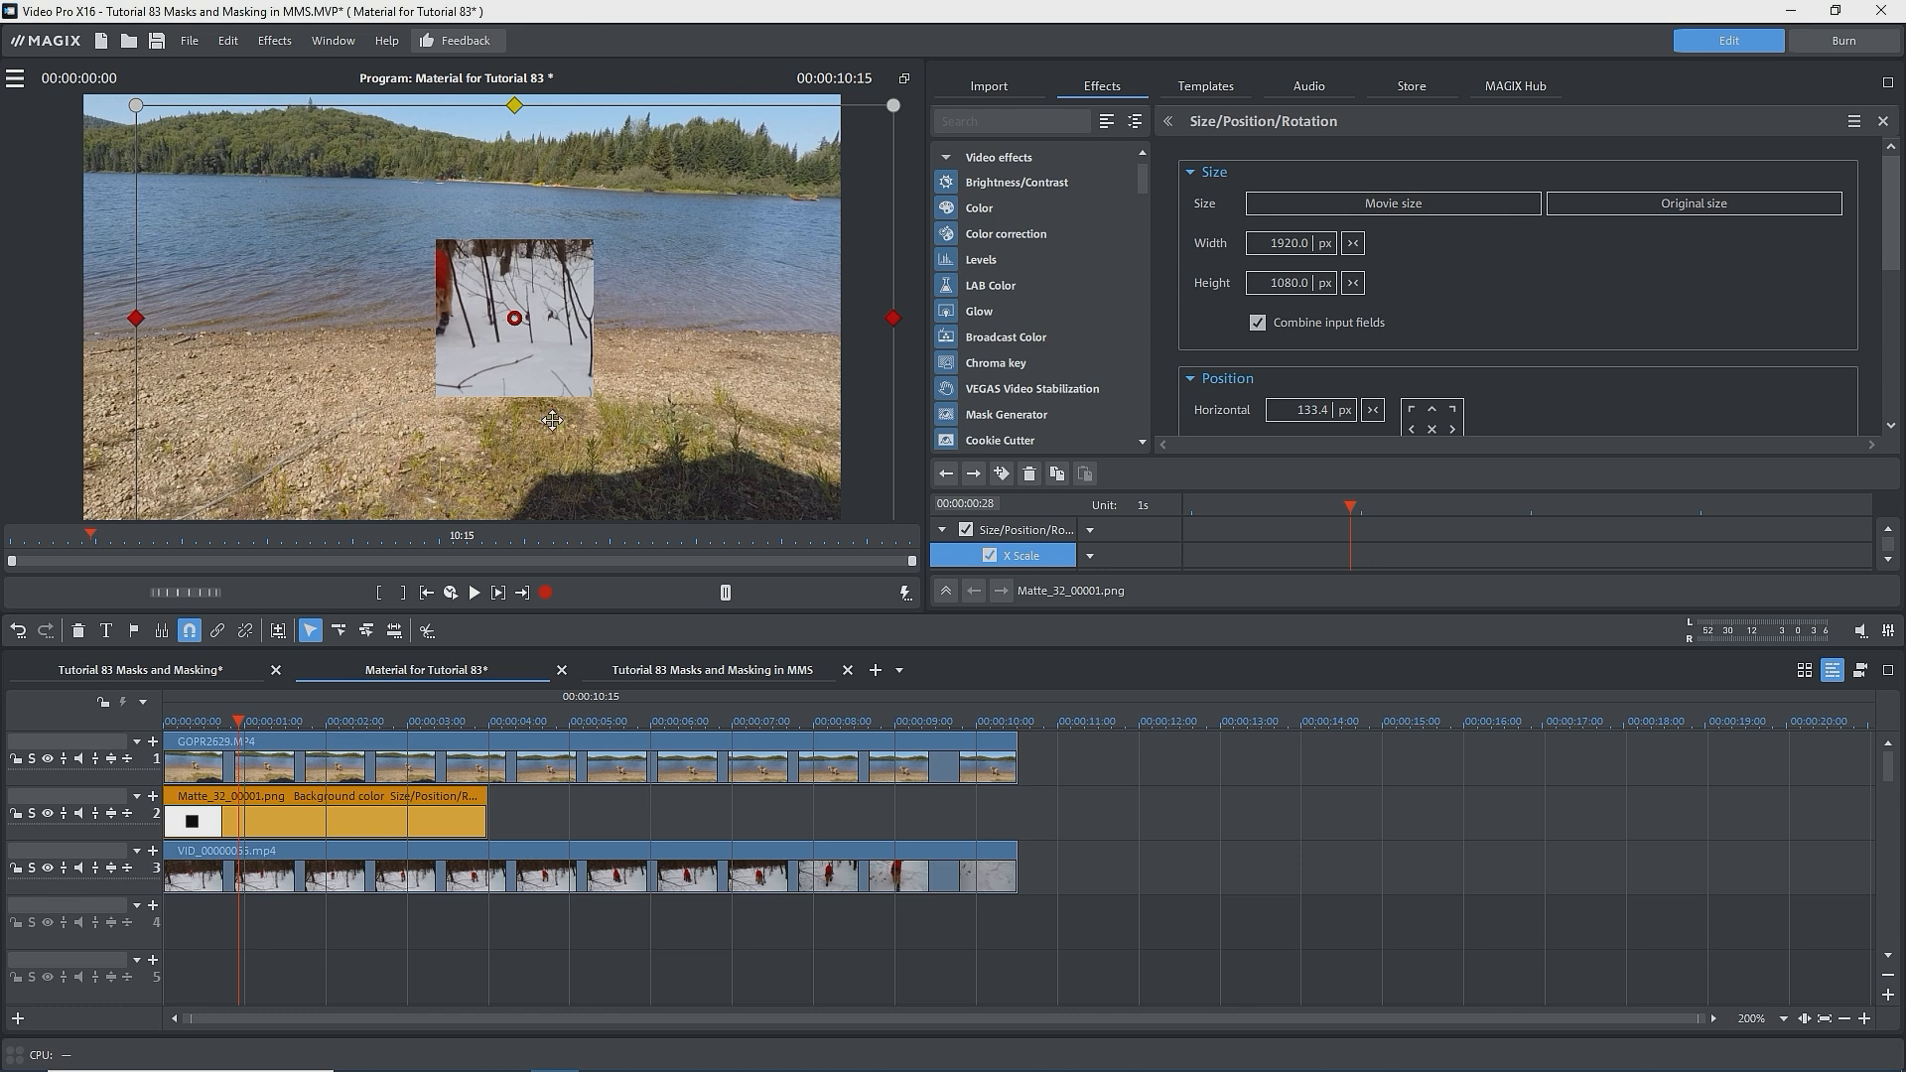
# Step: Swap the two videos between tracks 1 and 3, and nudge the square mask slightly within the preview
pyautogui.moveTo(572, 755); pyautogui.dragTo(574, 929)
pyautogui.moveTo(566, 866); pyautogui.dragTo(568, 759)
pyautogui.moveTo(446, 905); pyautogui.dragTo(447, 851)
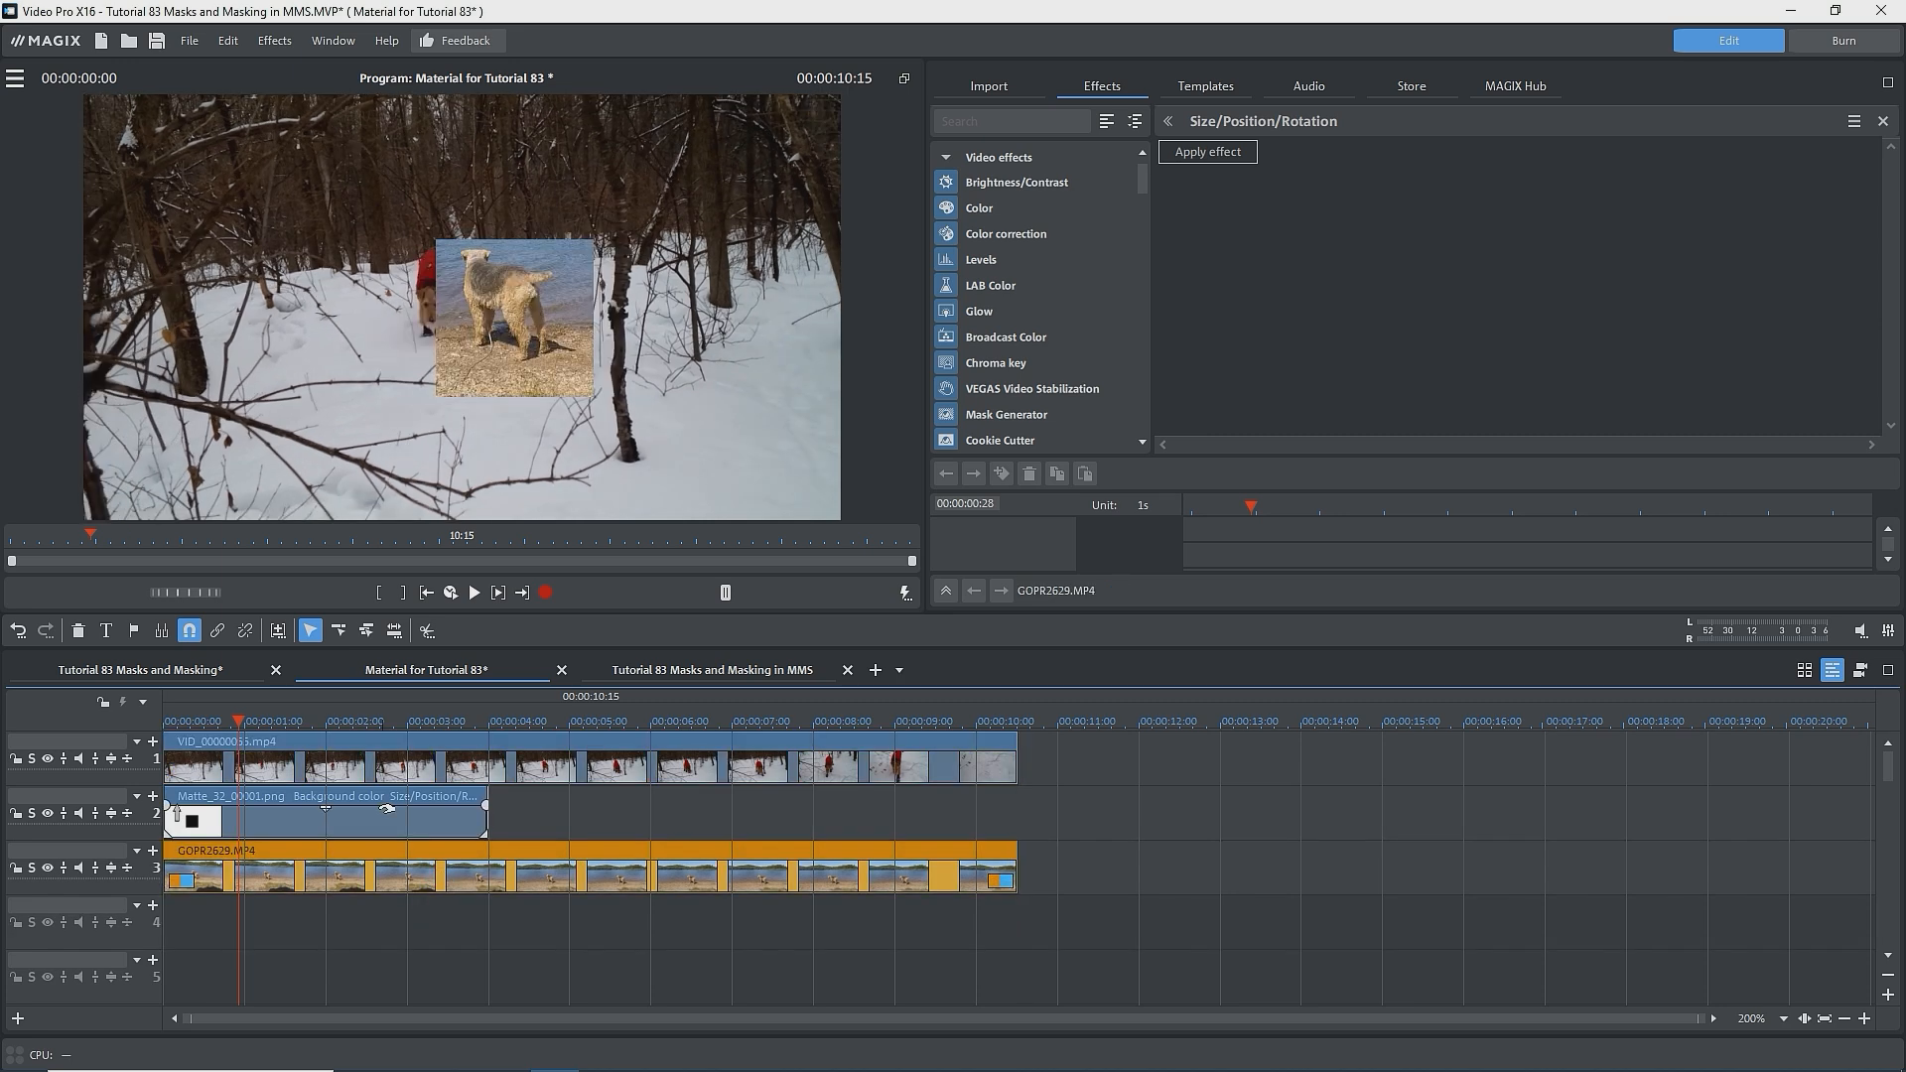
pyautogui.click(382, 809)
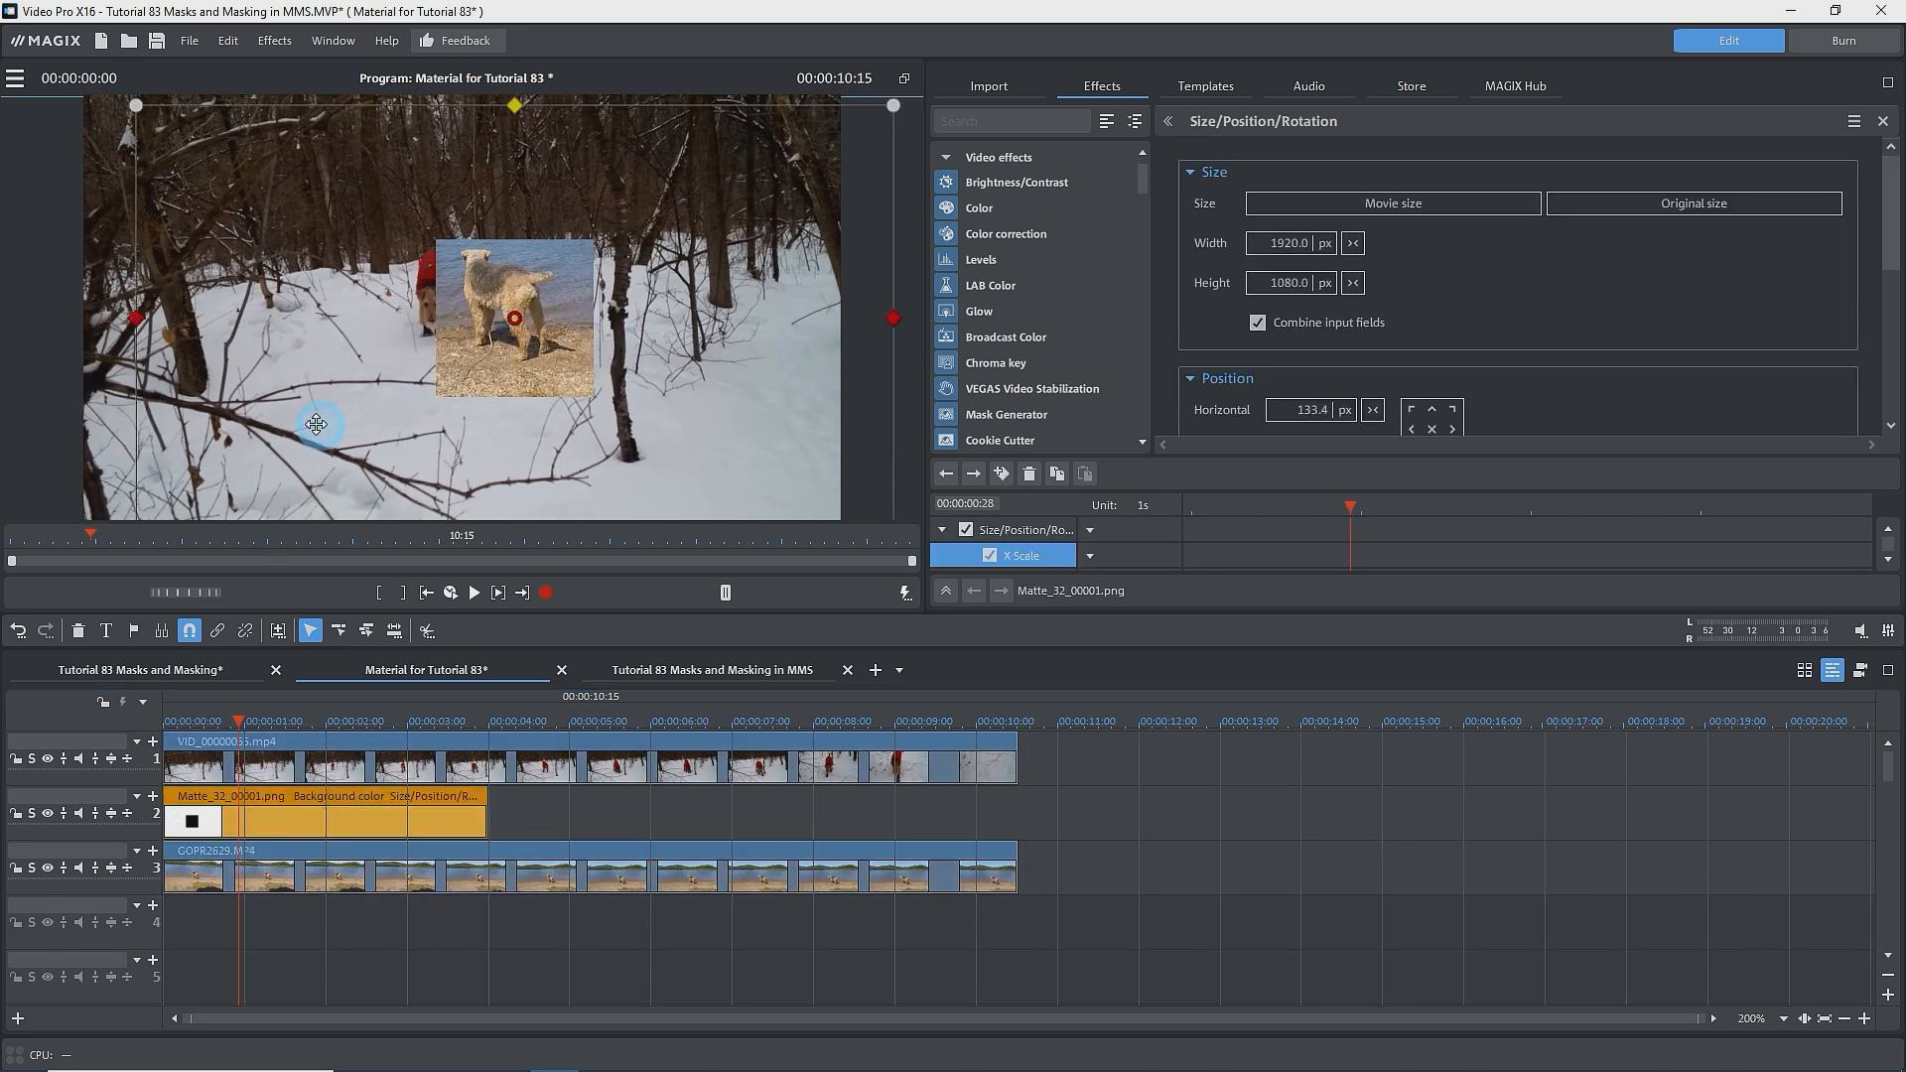
pyautogui.moveTo(319, 422); pyautogui.dragTo(298, 413)
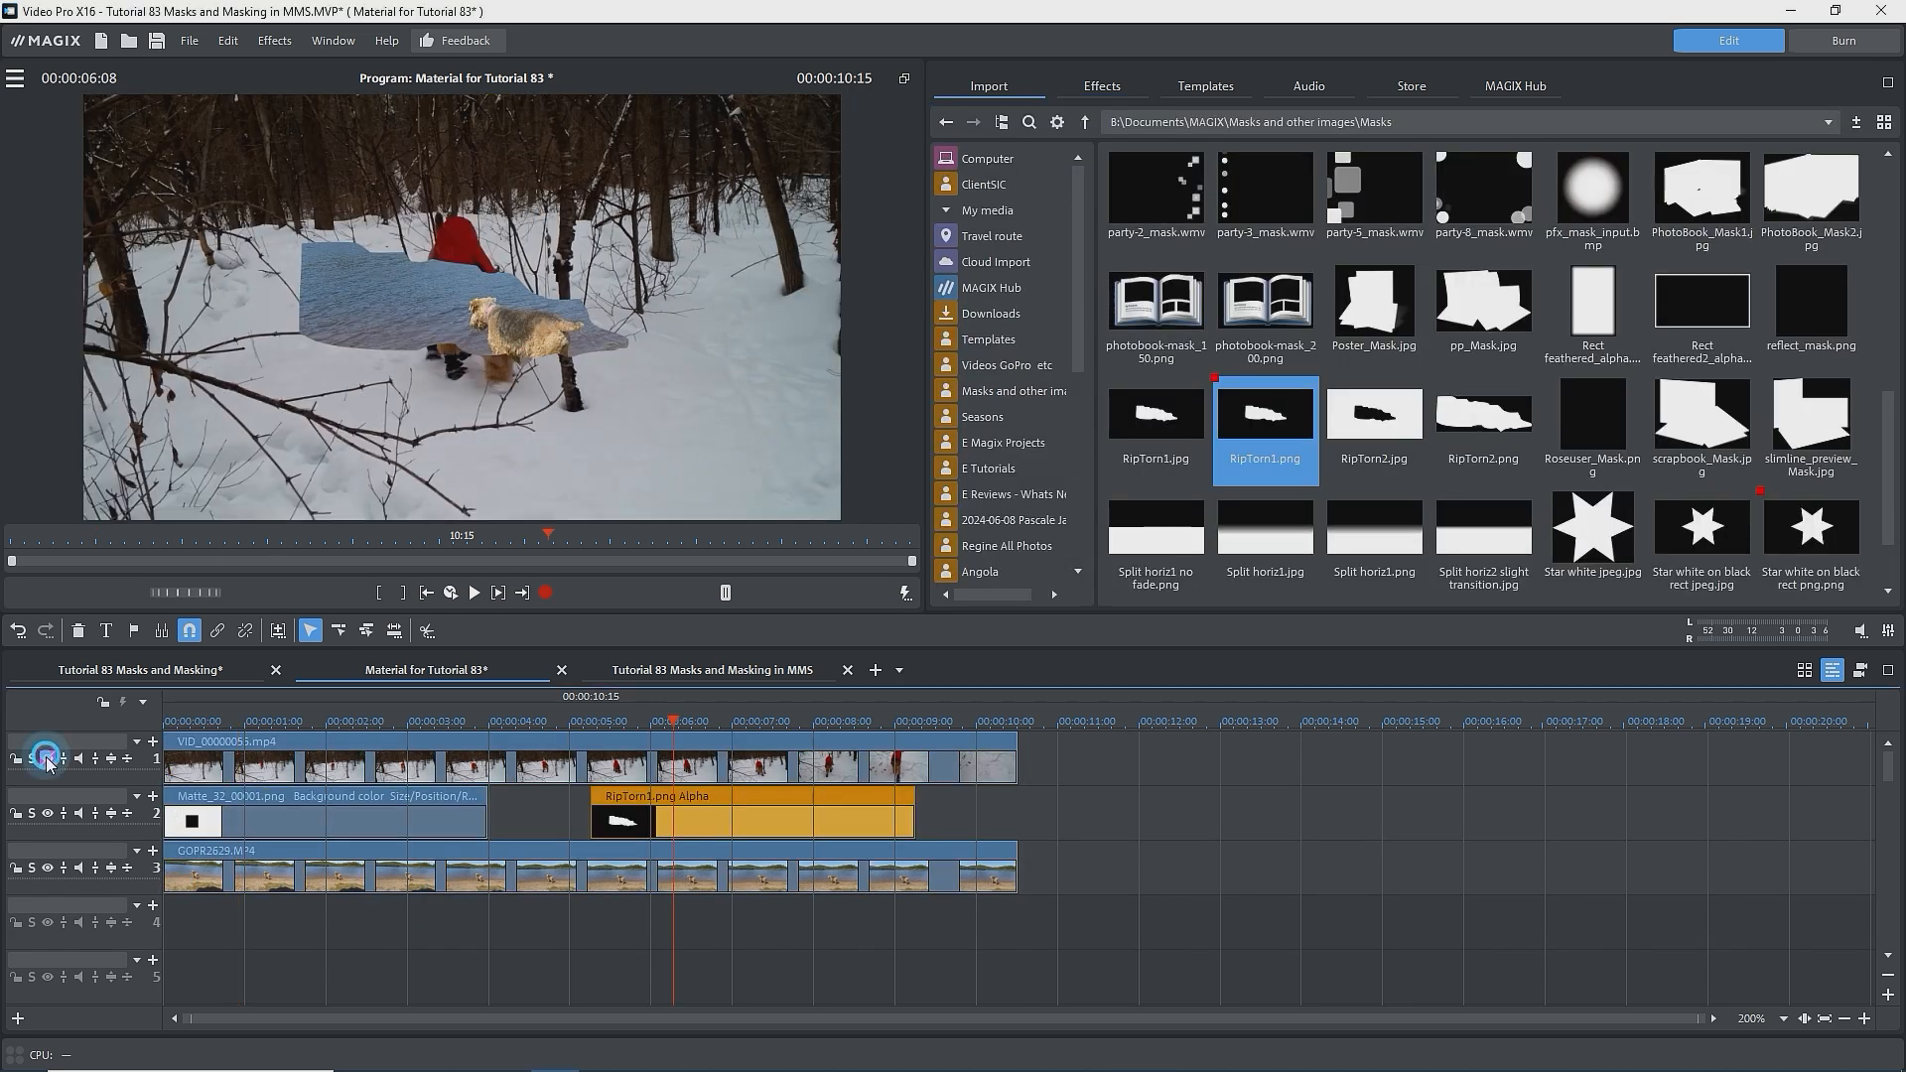
# Step: Hide track 1 to examine the area cut out by the RipTorn1.png mask, and show the track again
pyautogui.click(47, 759)
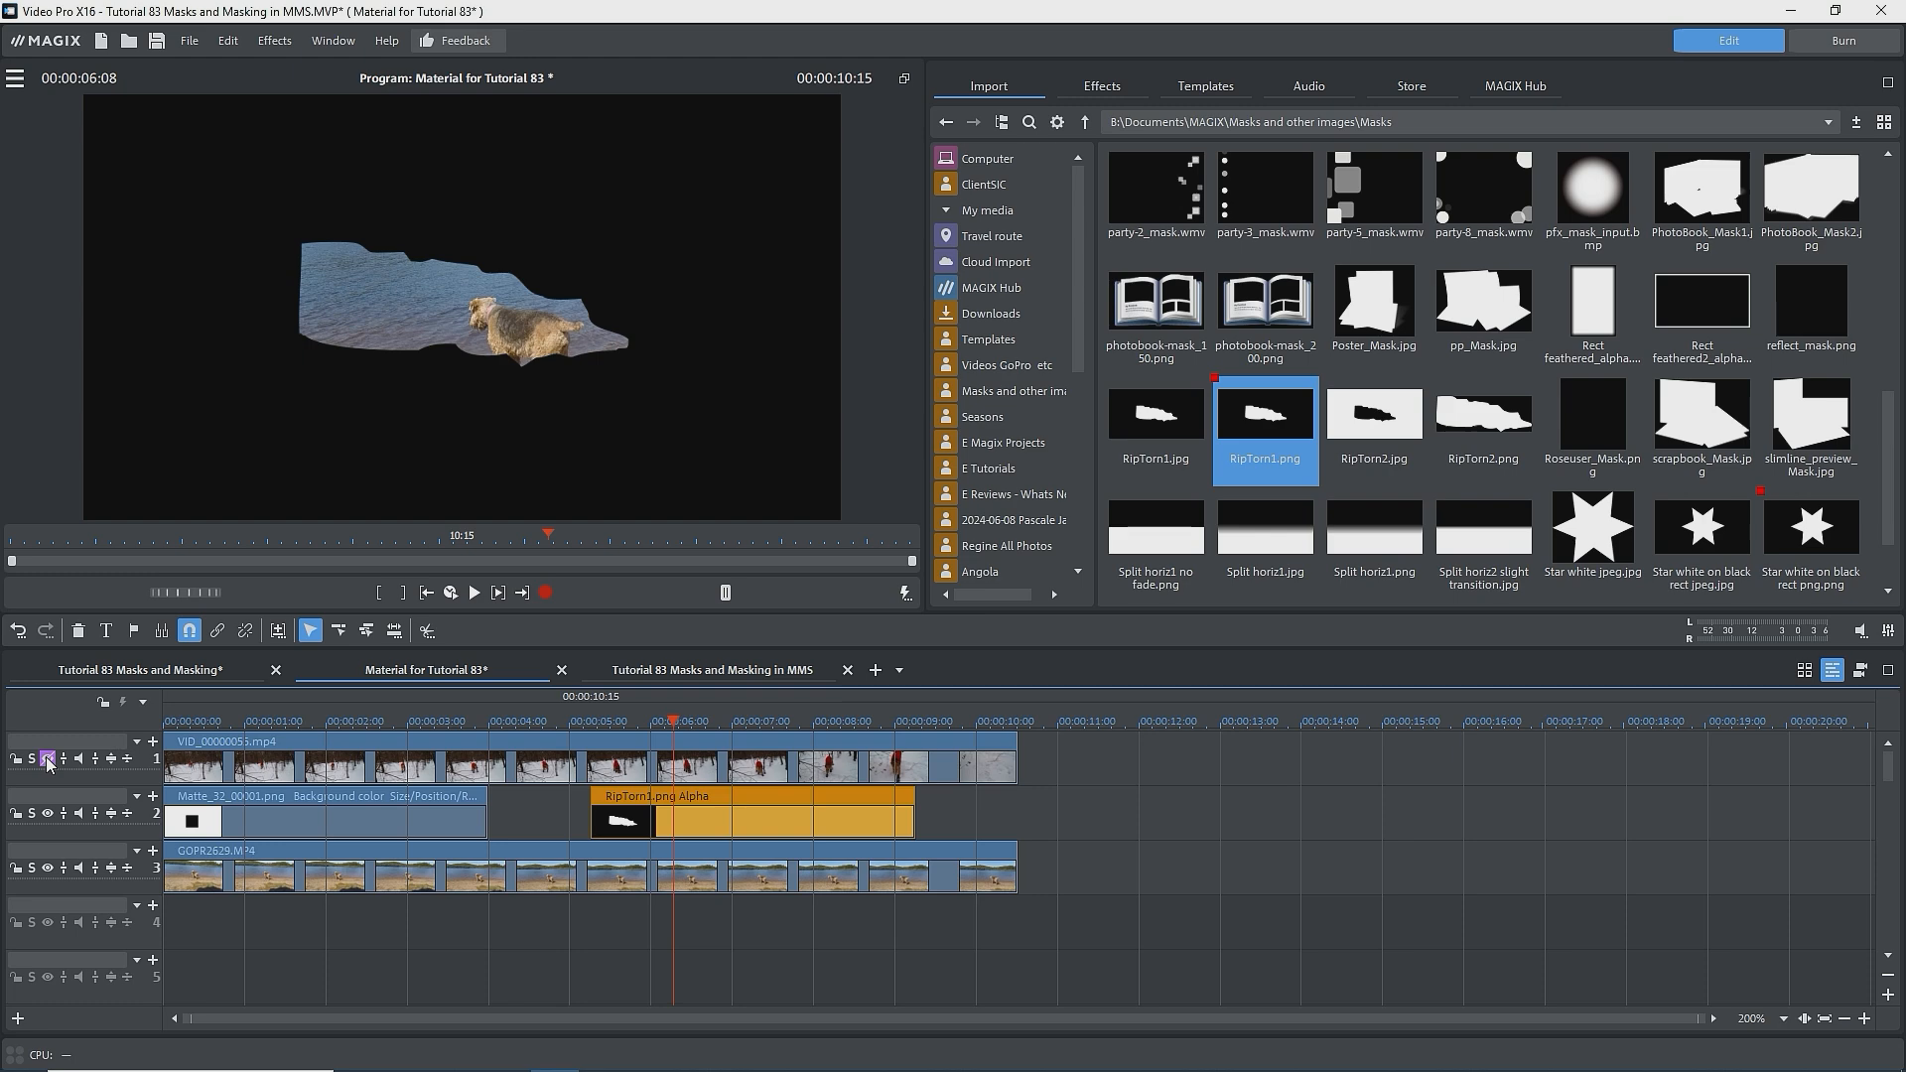
pyautogui.click(47, 759)
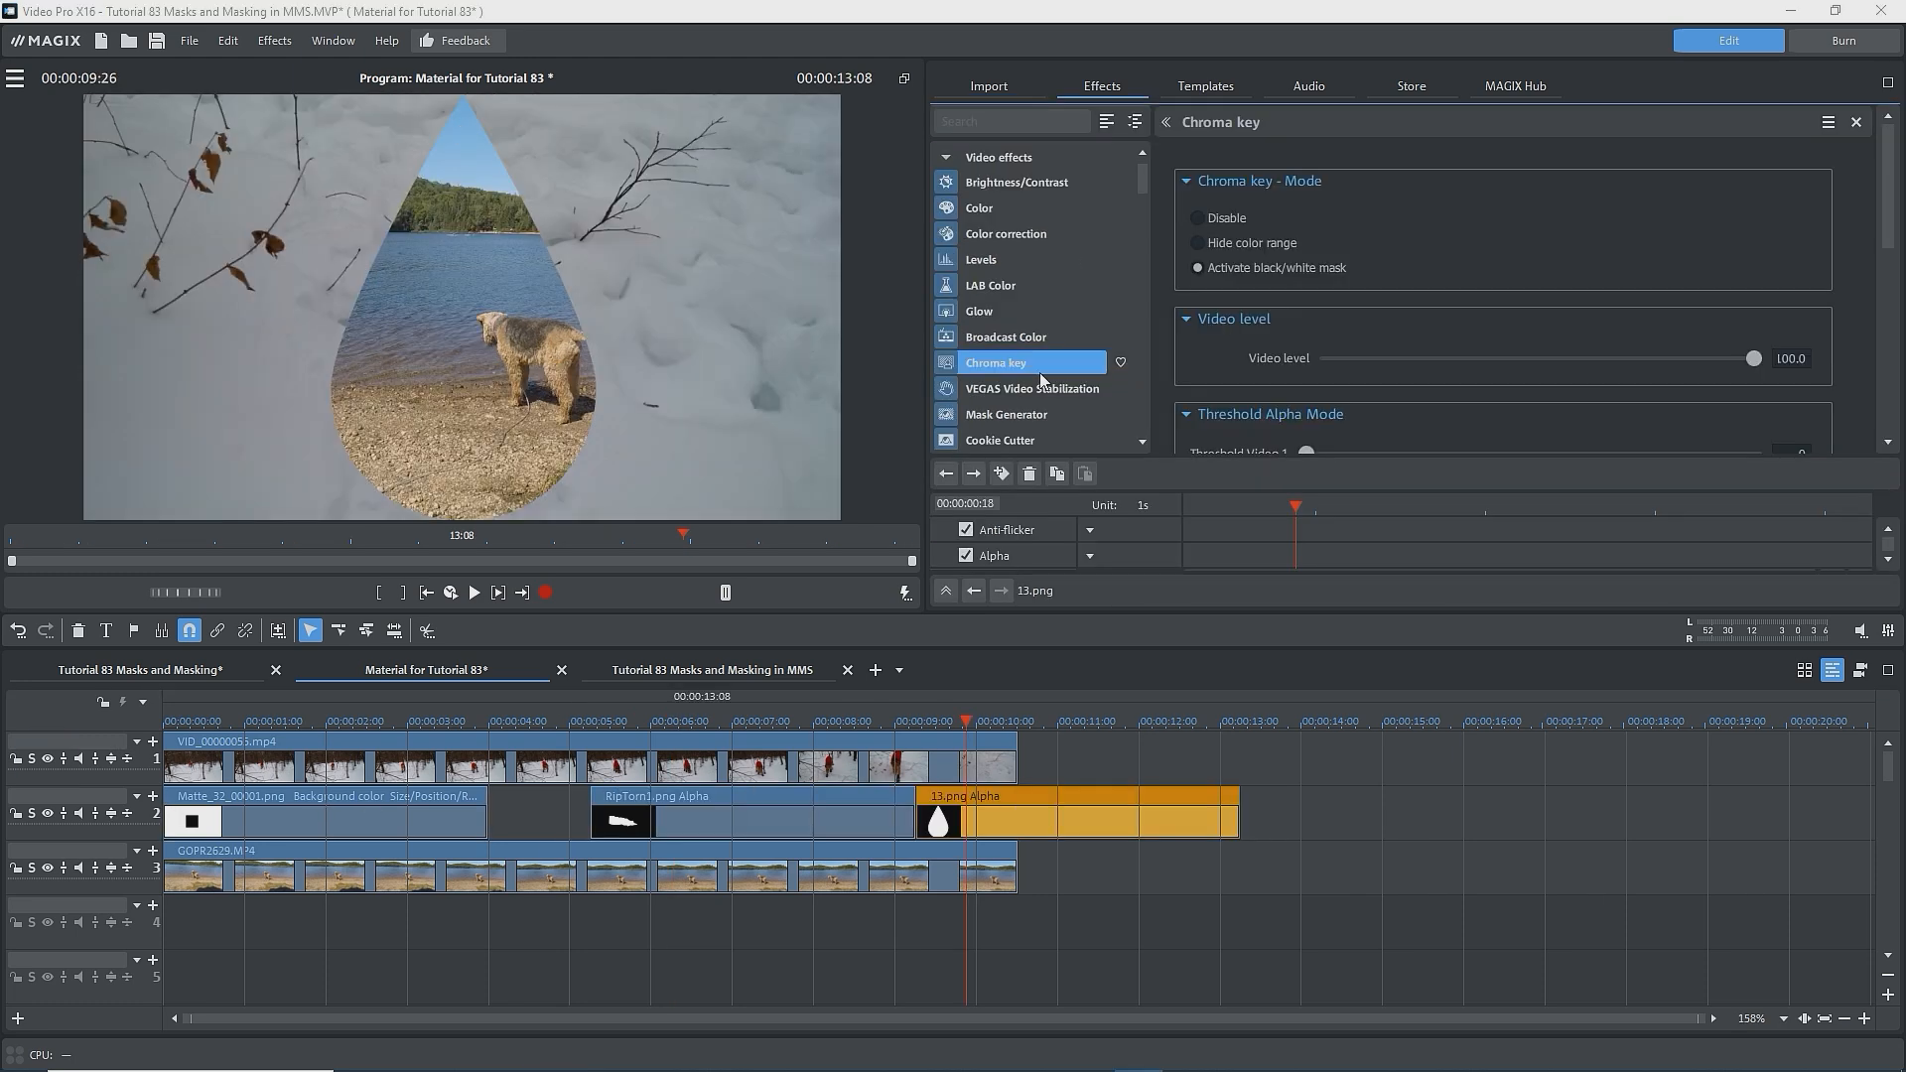
# Step: Apply Size/Position/Rotation to the drop-shaped mask 13.png, shrink it to about 925 x 694 px and move it to about 179 px horizontally
pyautogui.scroll(-2, 1032, 397)
pyautogui.click(1027, 416)
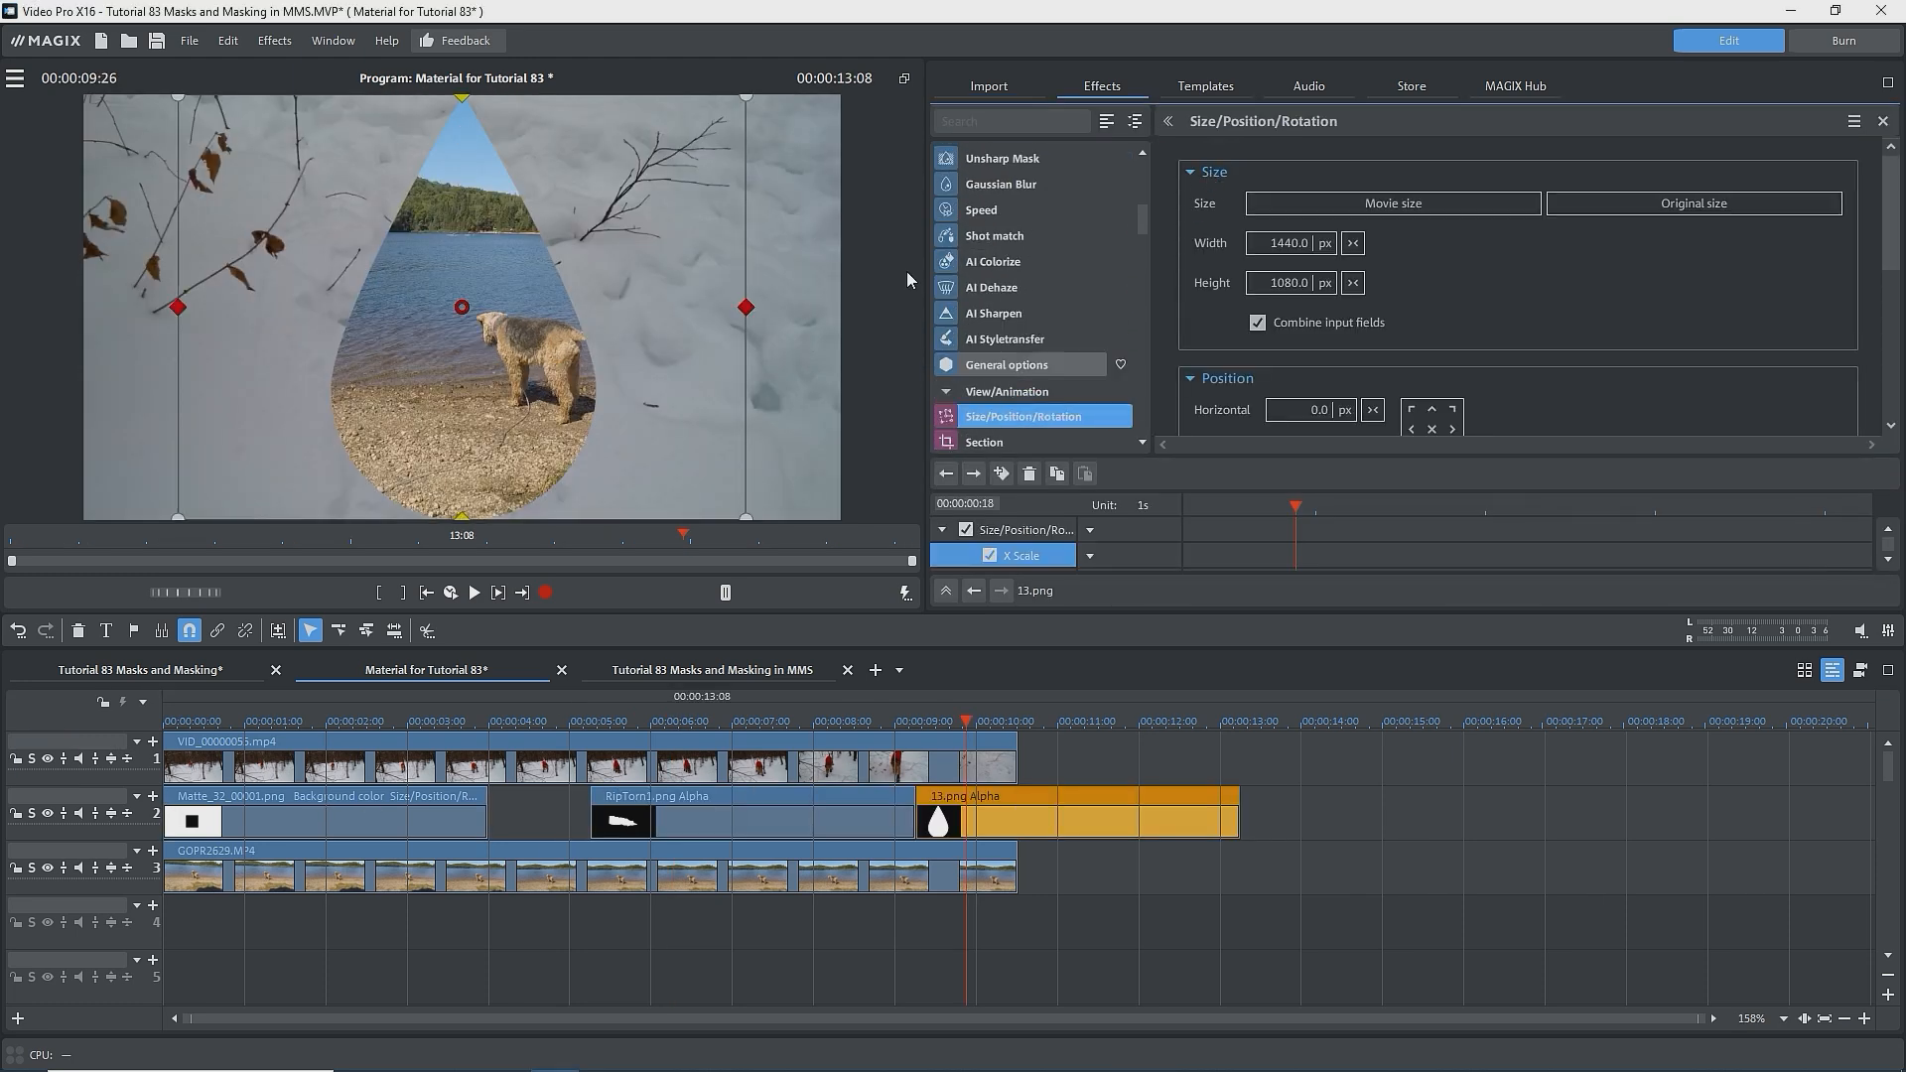
pyautogui.moveTo(745, 96); pyautogui.dragTo(644, 171)
pyautogui.moveTo(485, 237); pyautogui.dragTo(556, 254)
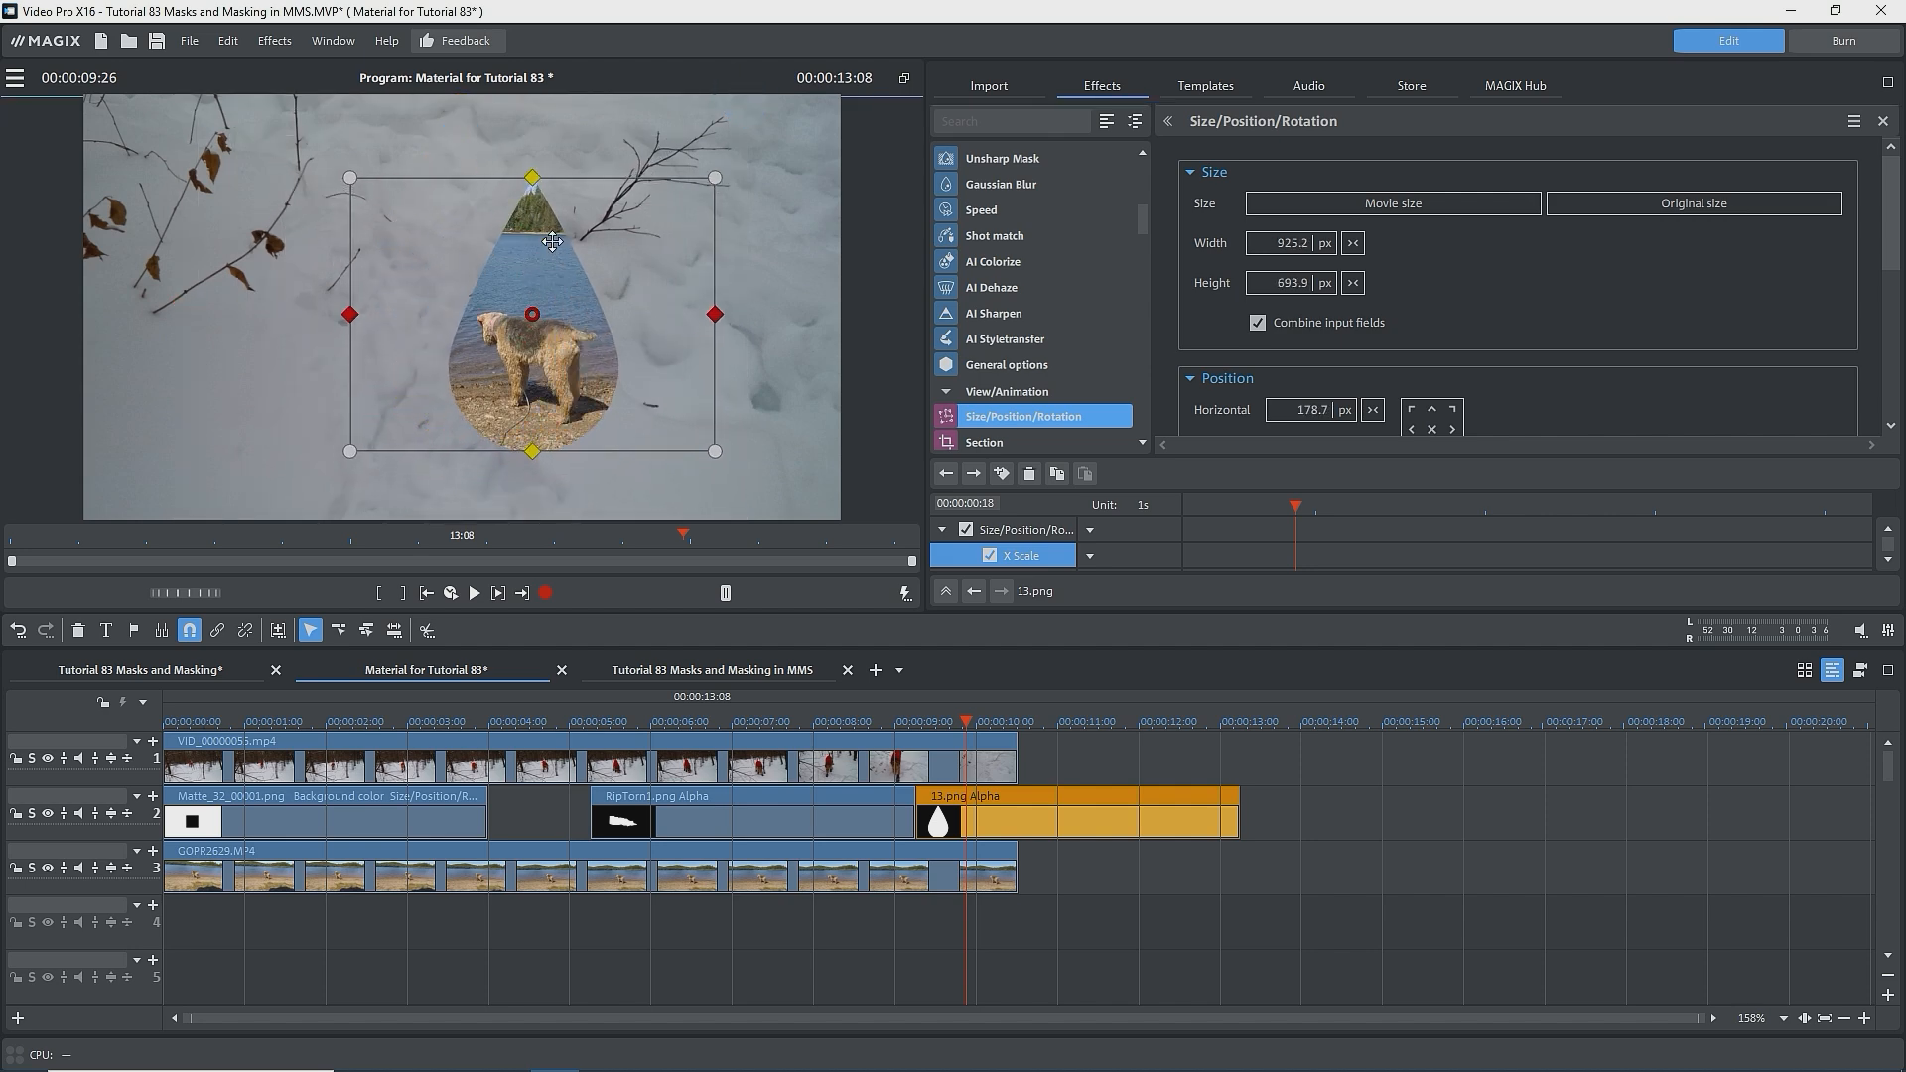